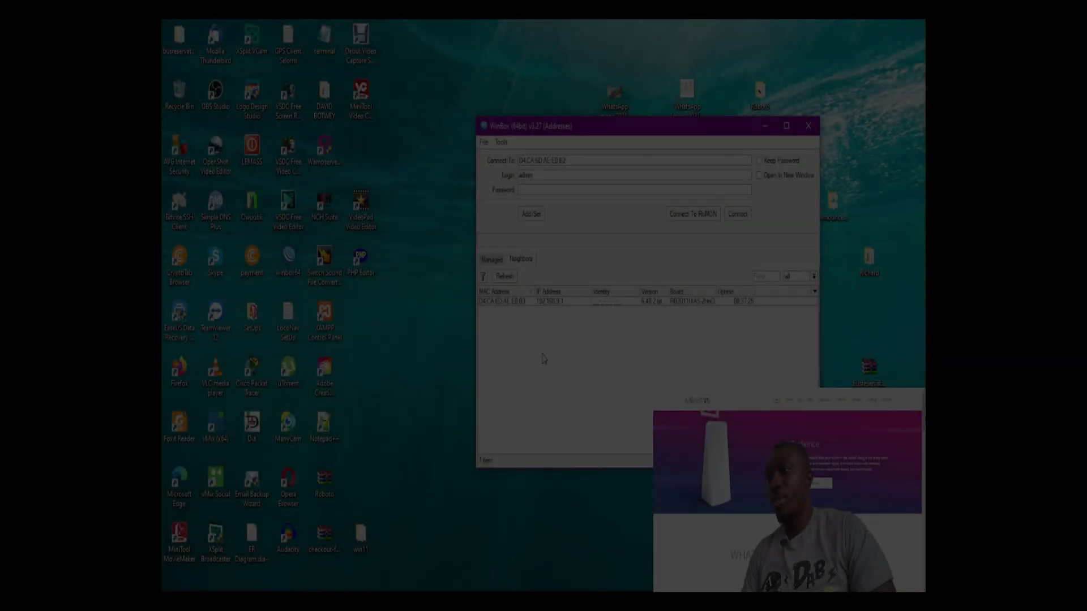
drag(561, 130, 471, 142)
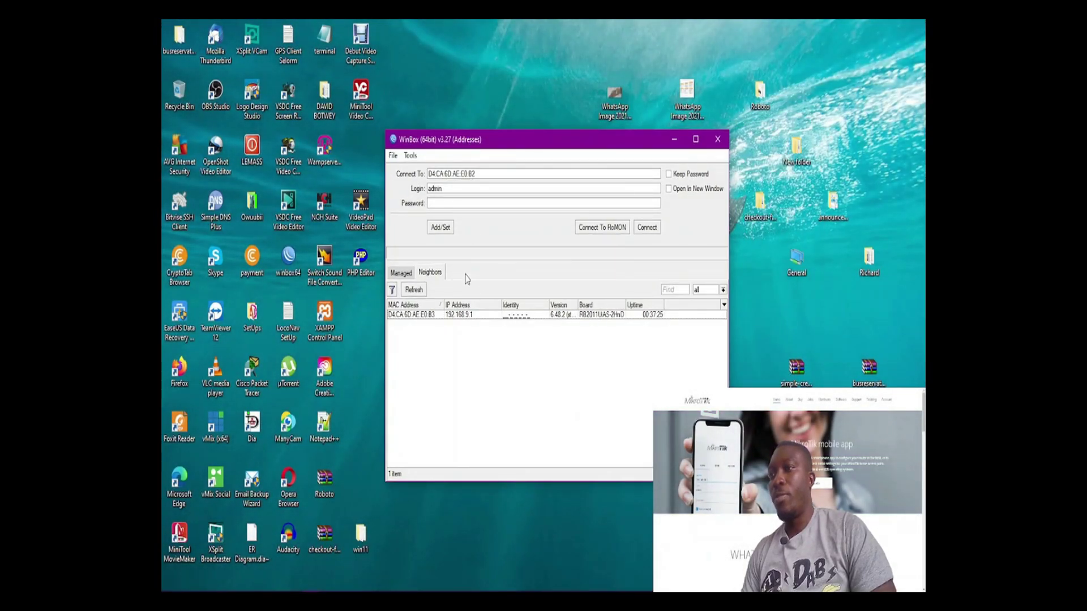
click(420, 316)
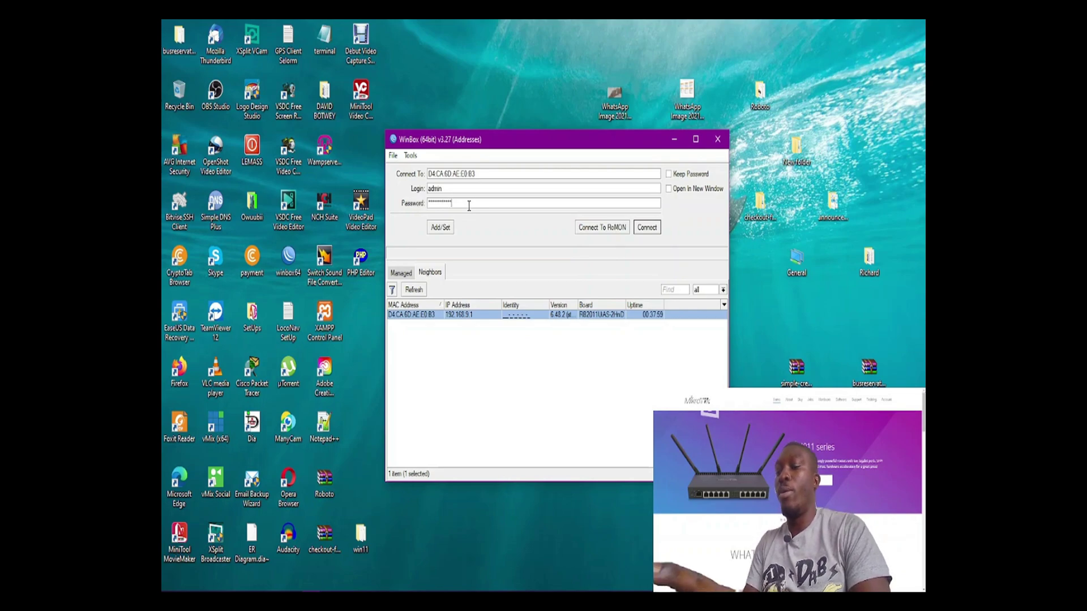
key(Return)
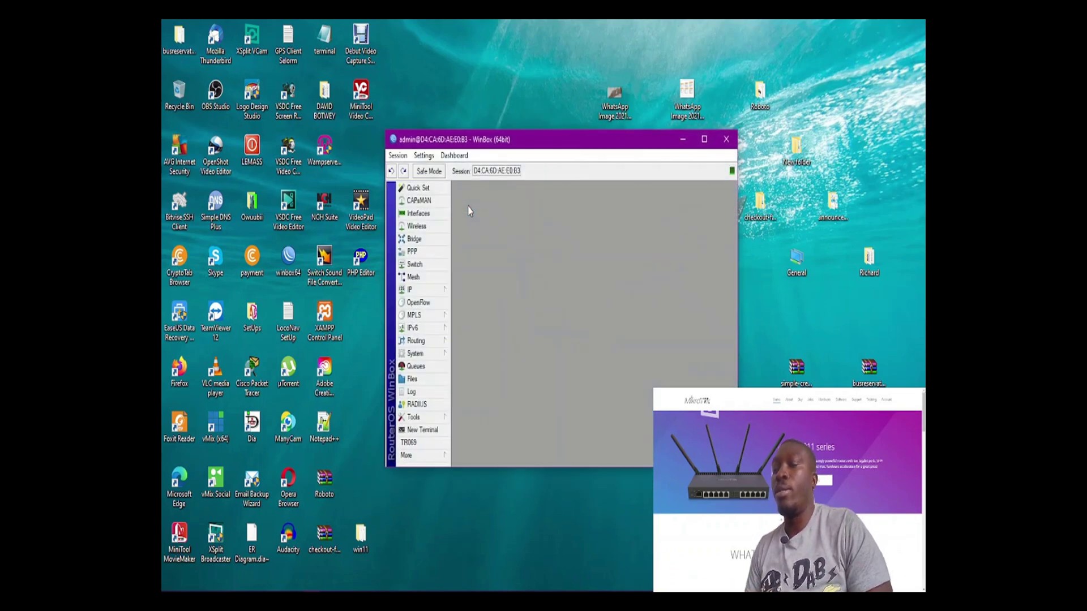
Maximize the router session and show the IP address list
click(704, 143)
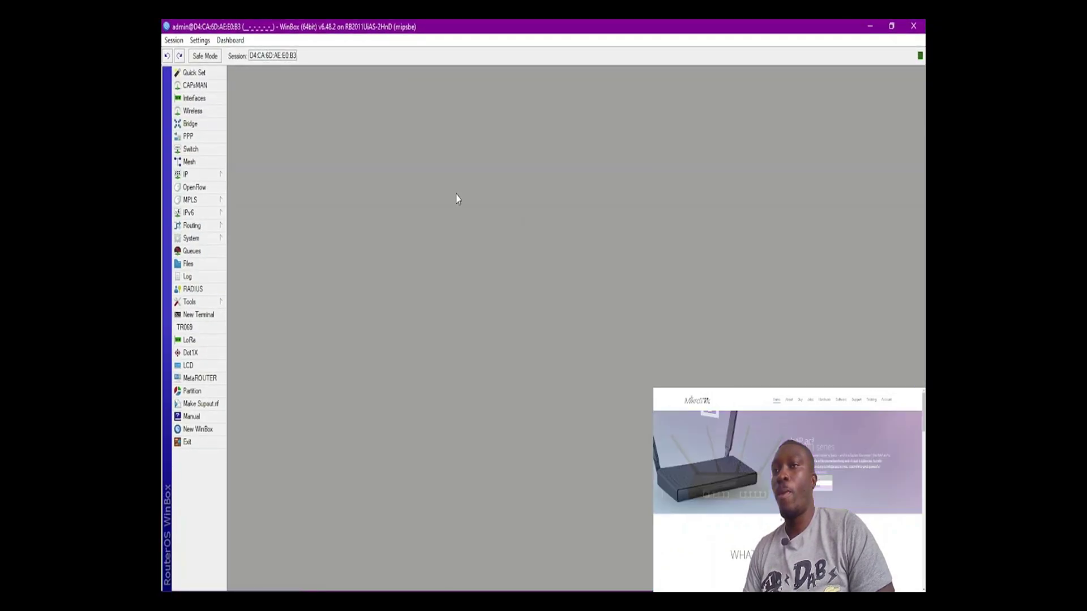
click(196, 173)
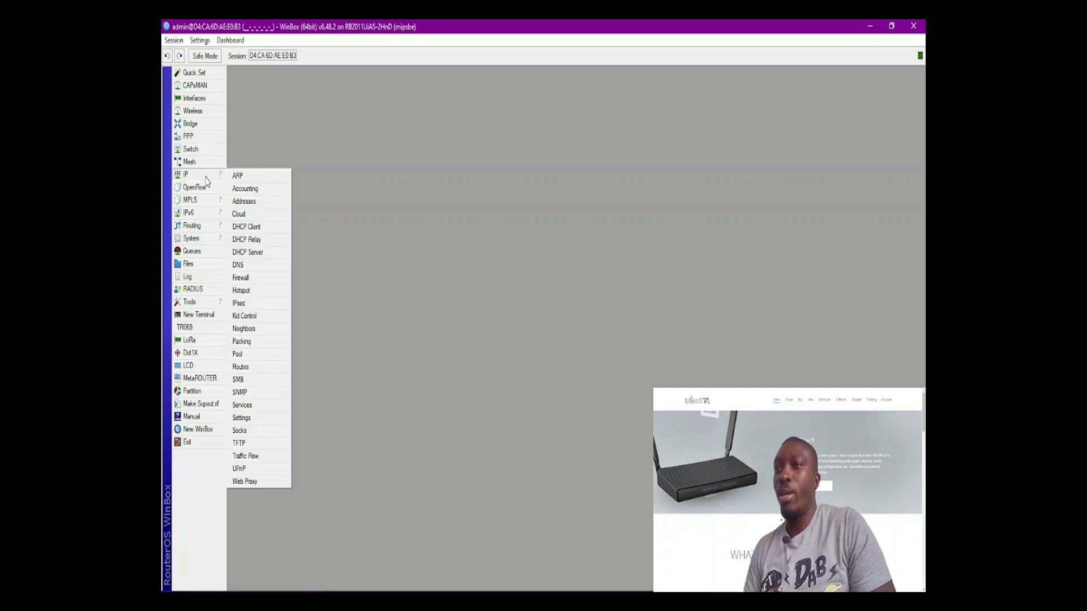
click(242, 201)
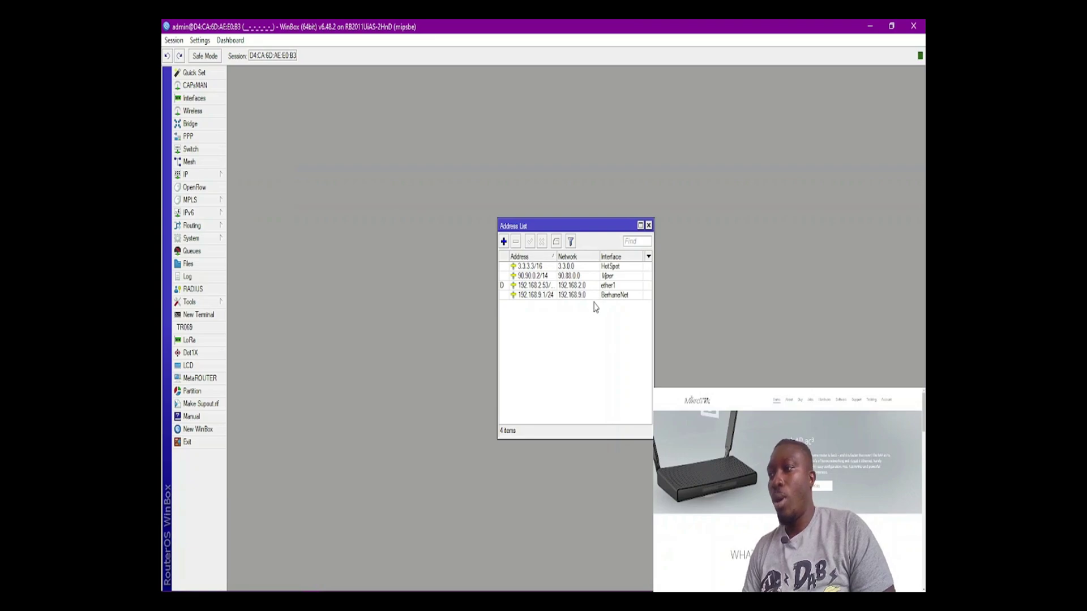
Inspect the 3.3.3.3/16 address details and close them unchanged
click(541, 268)
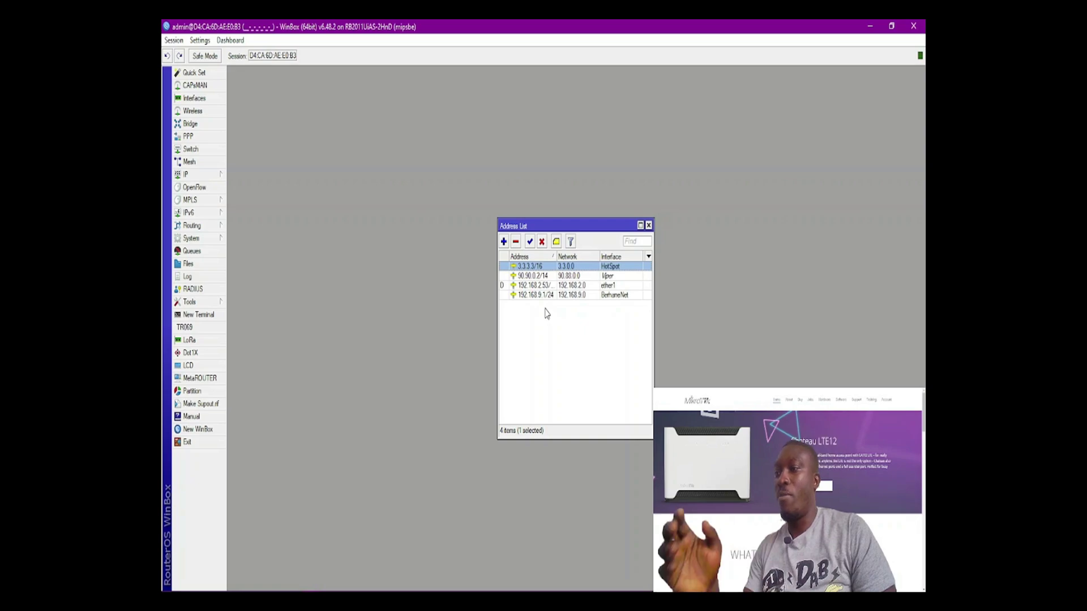
double_click(548, 268)
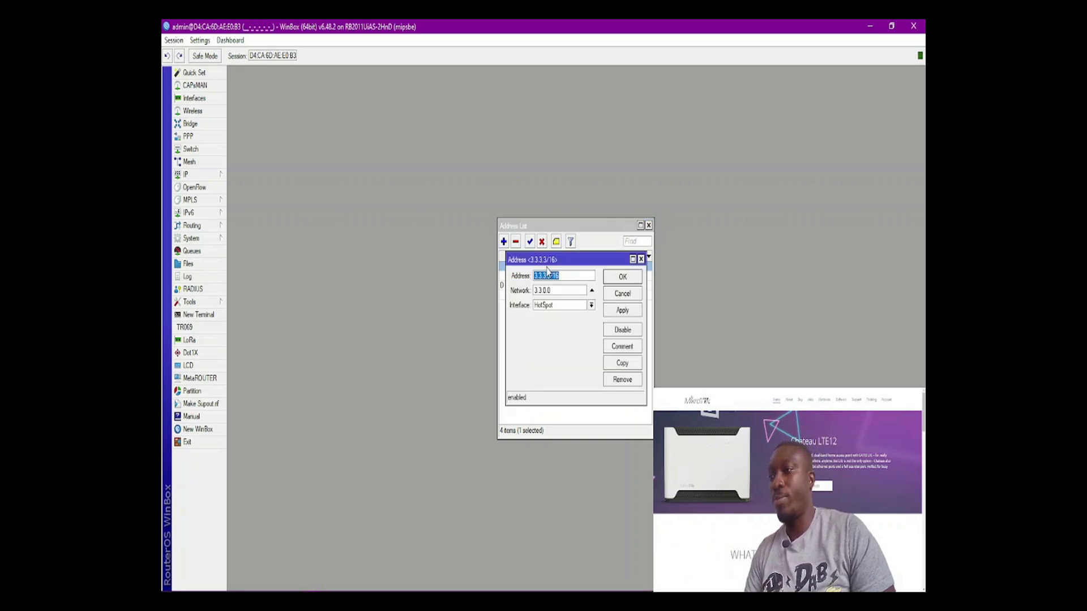
mouse_move(589, 260)
mouse_down()
mouse_move(718, 278)
mouse_move(808, 204)
mouse_up()
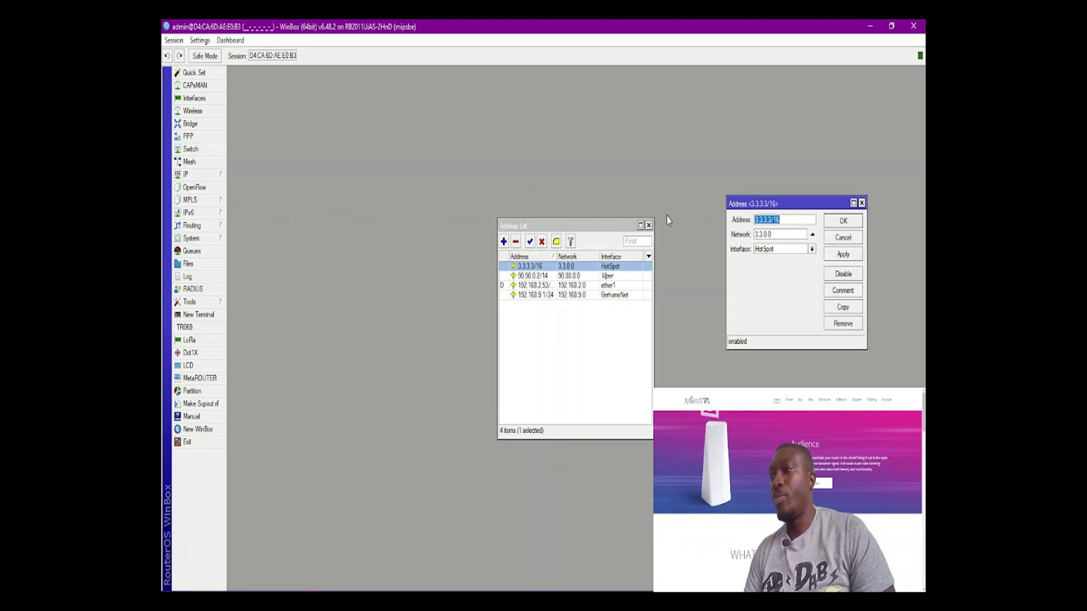
click(862, 205)
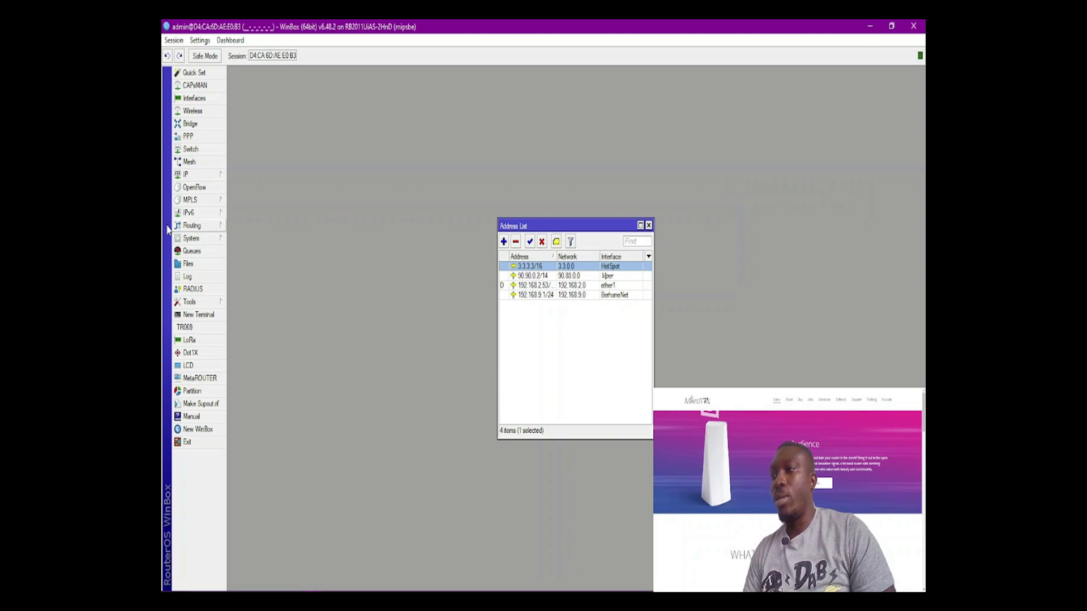
Review the DHCP Server's Networks list, including the 3.3.0.0/16 hotspot network
click(203, 176)
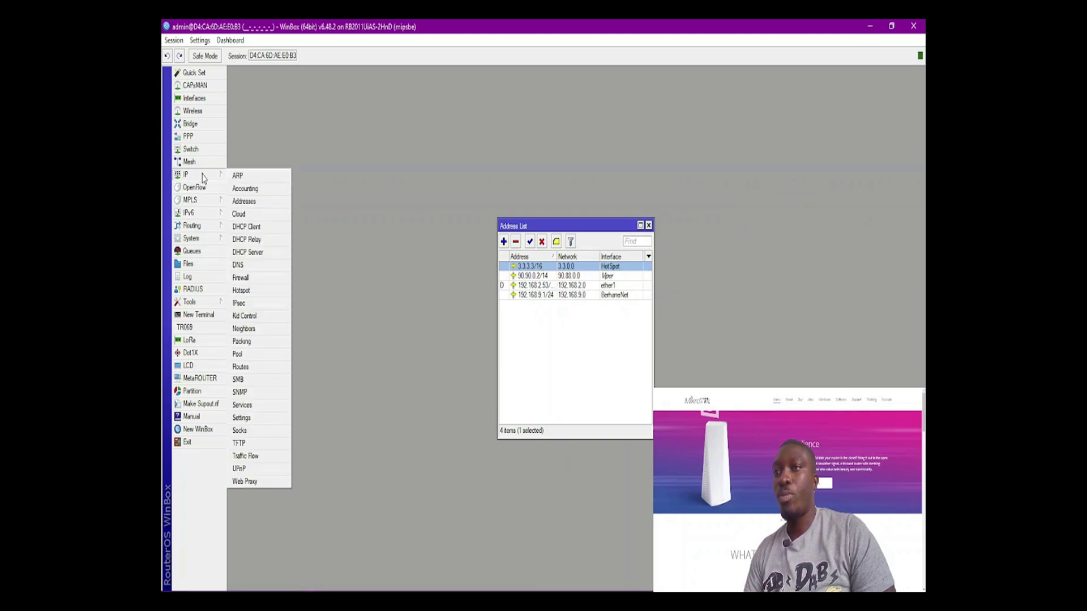
click(263, 253)
click(412, 235)
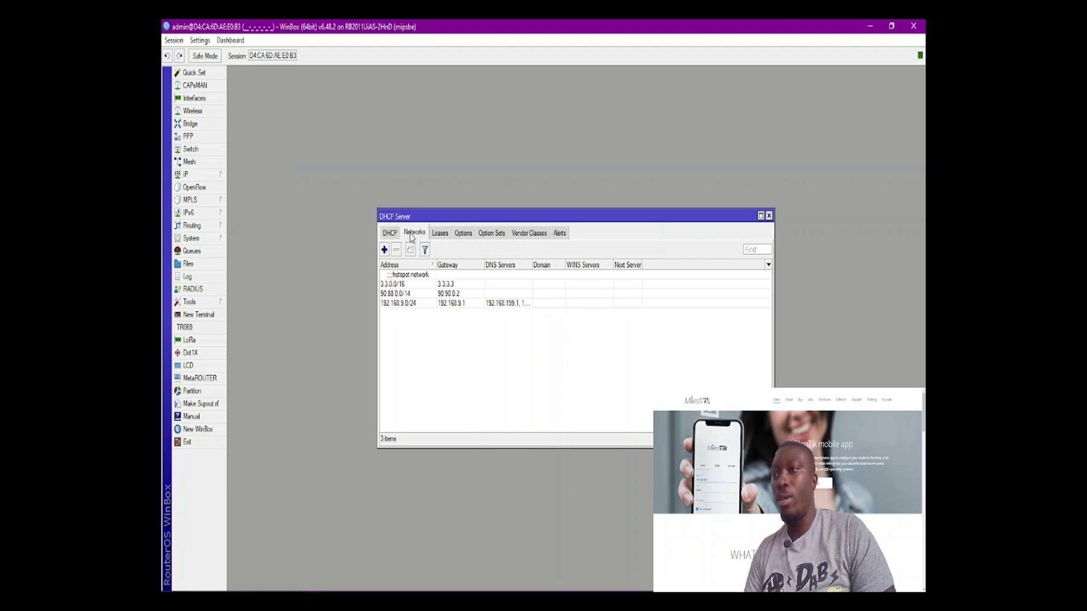
click(402, 285)
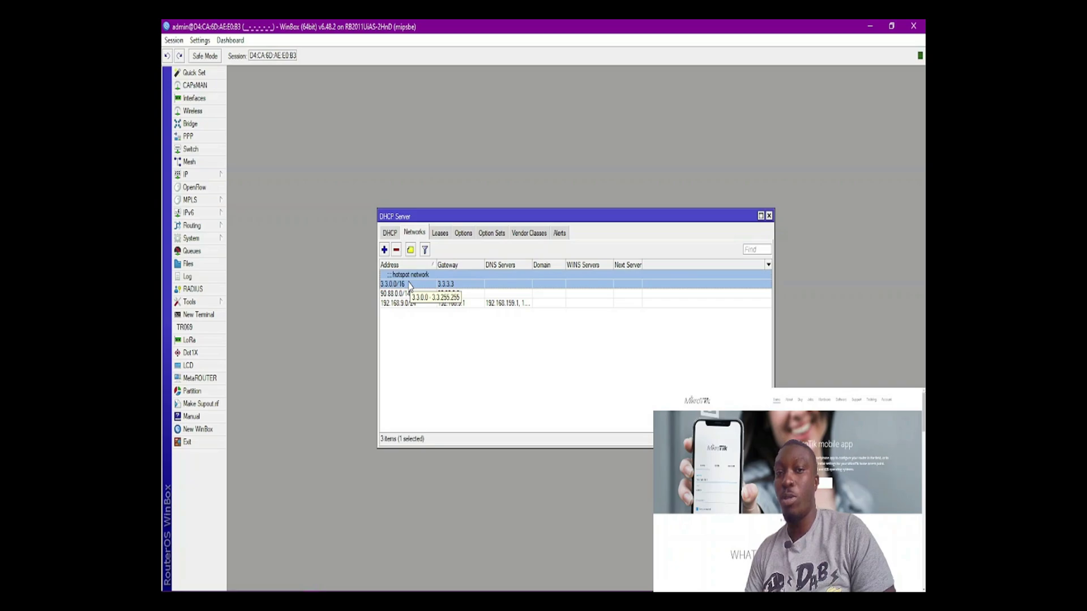
click(388, 233)
click(414, 233)
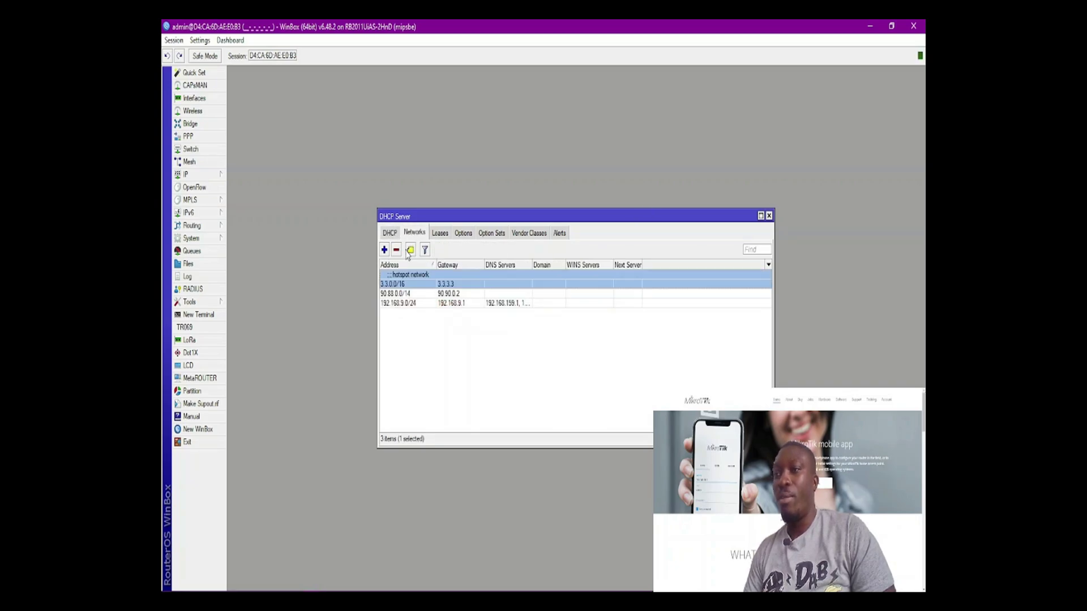
View the 3.3.0.0/16 network details, then close DHCP Server and Address List
double_click(406, 283)
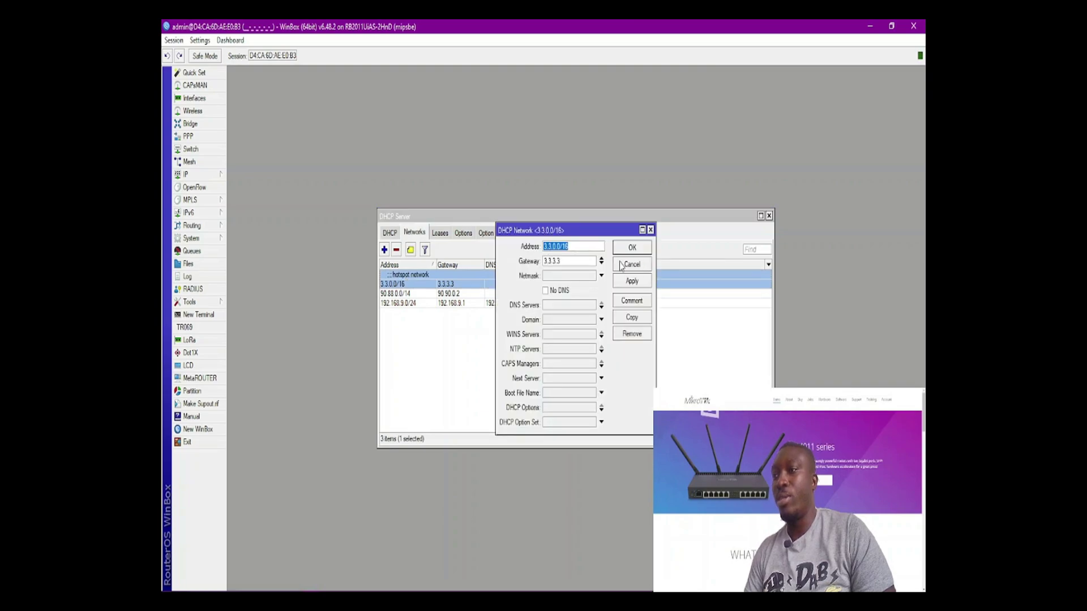
click(650, 230)
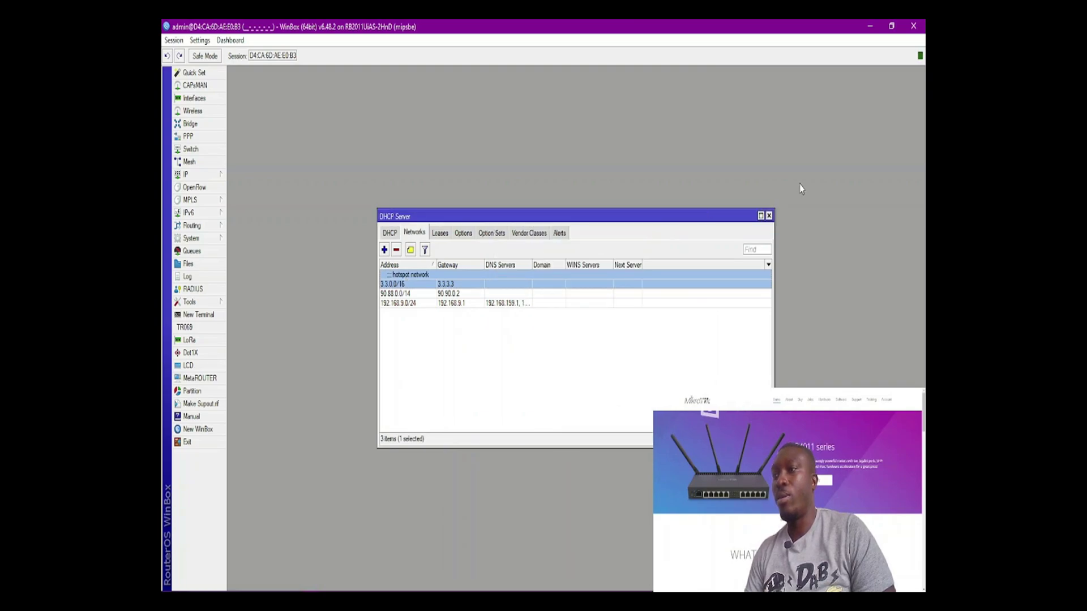
click(770, 216)
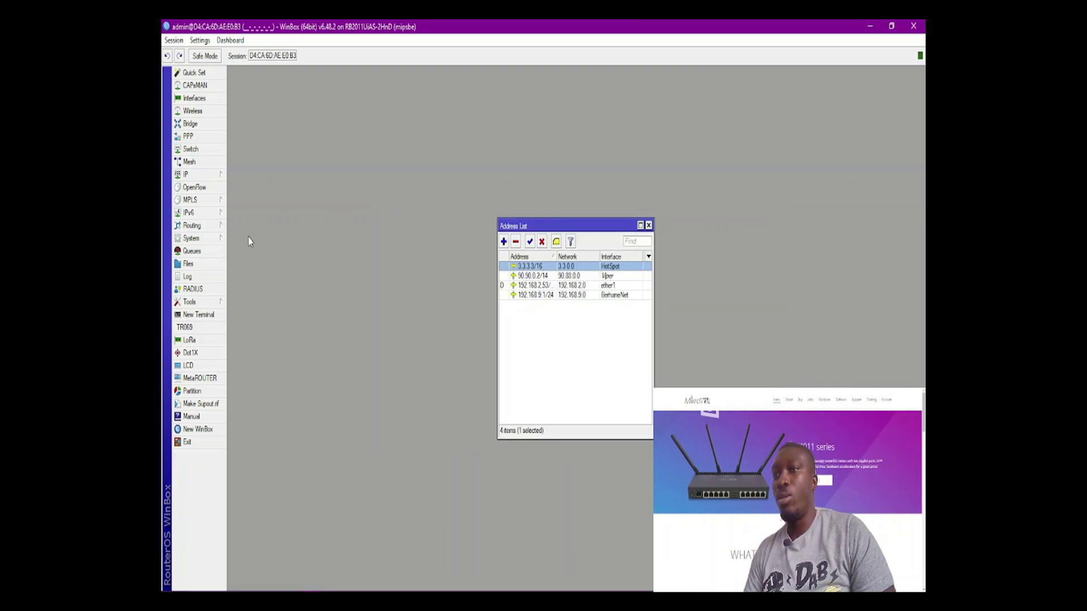
click(648, 227)
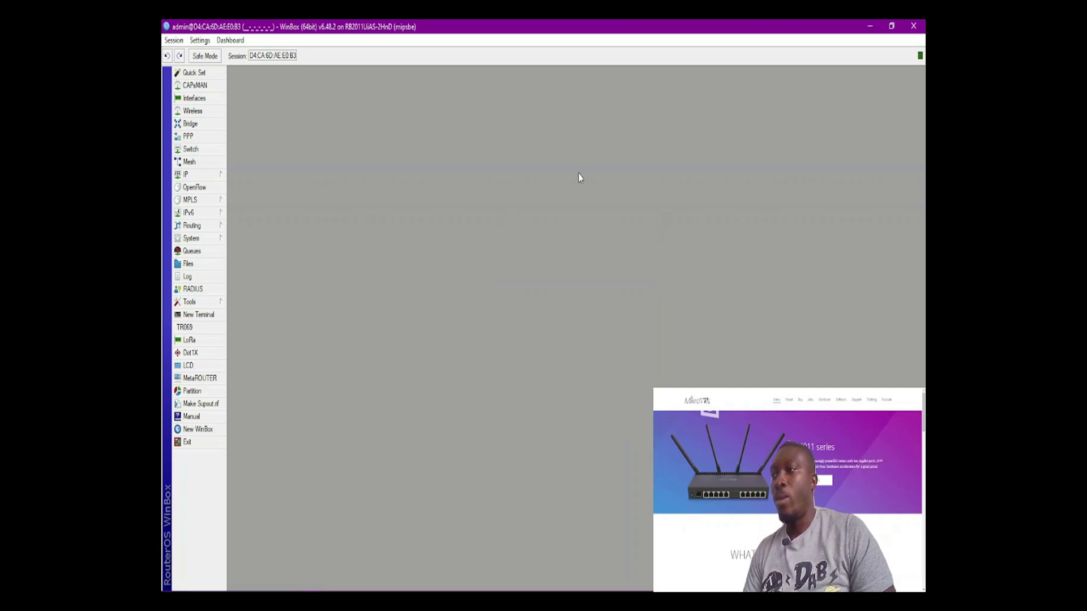
click(209, 176)
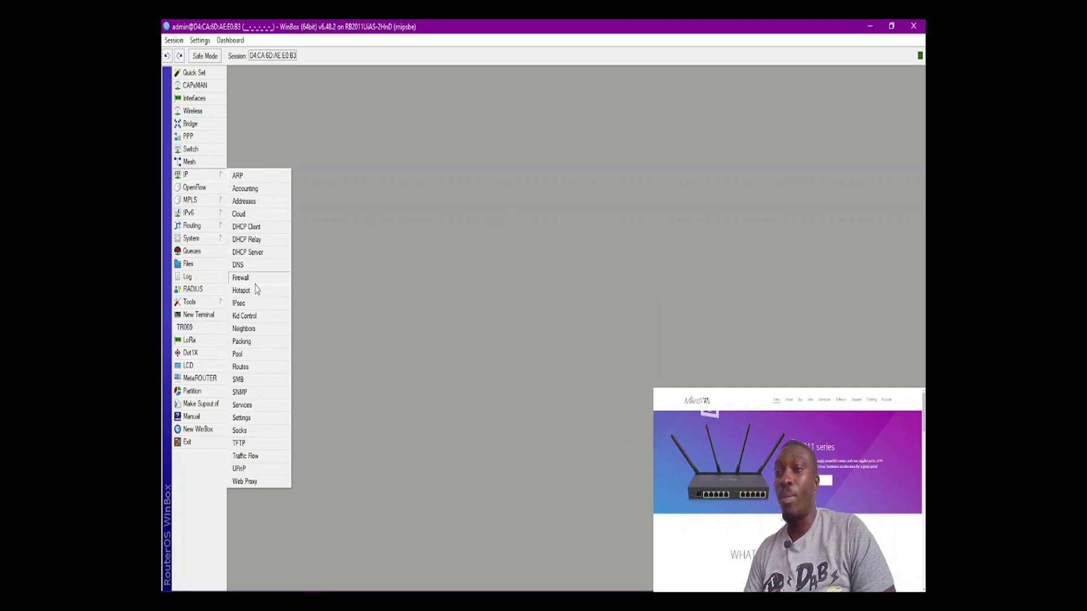
click(244, 406)
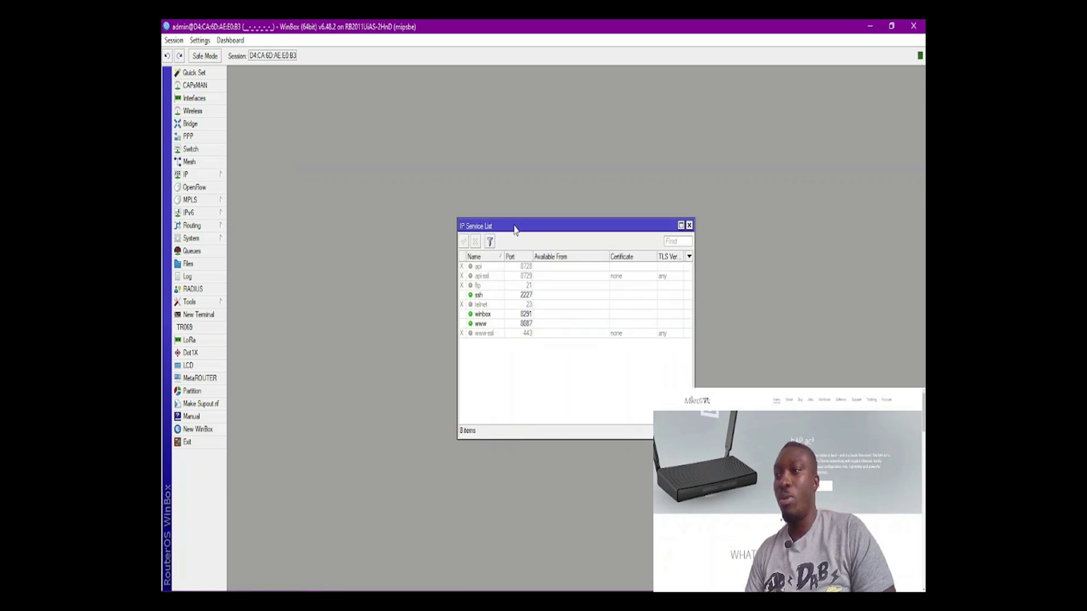
drag(513, 227, 551, 174)
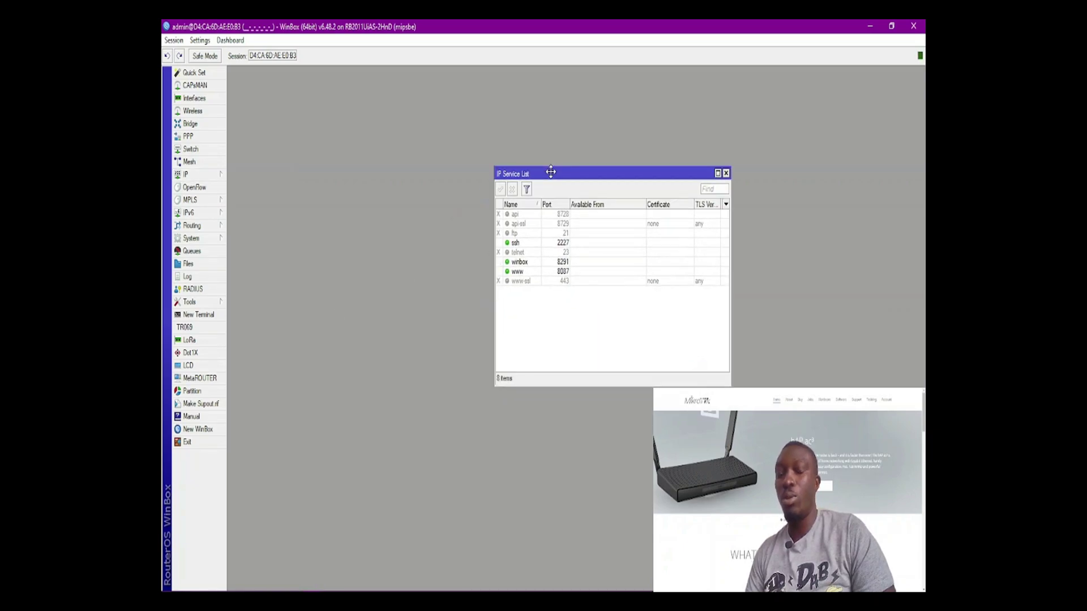
click(527, 223)
click(530, 214)
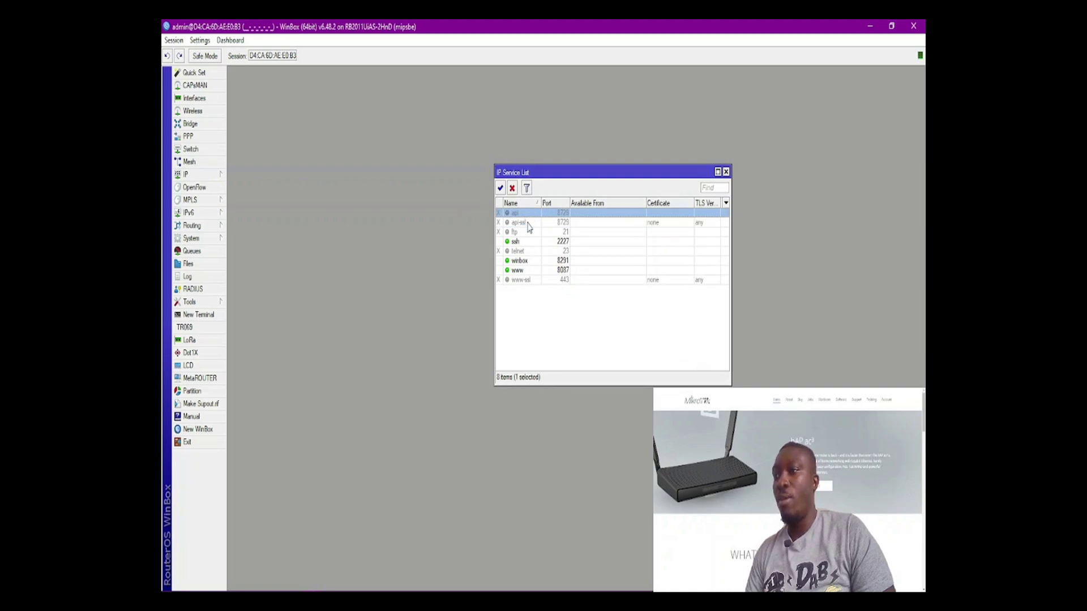
click(527, 223)
click(524, 233)
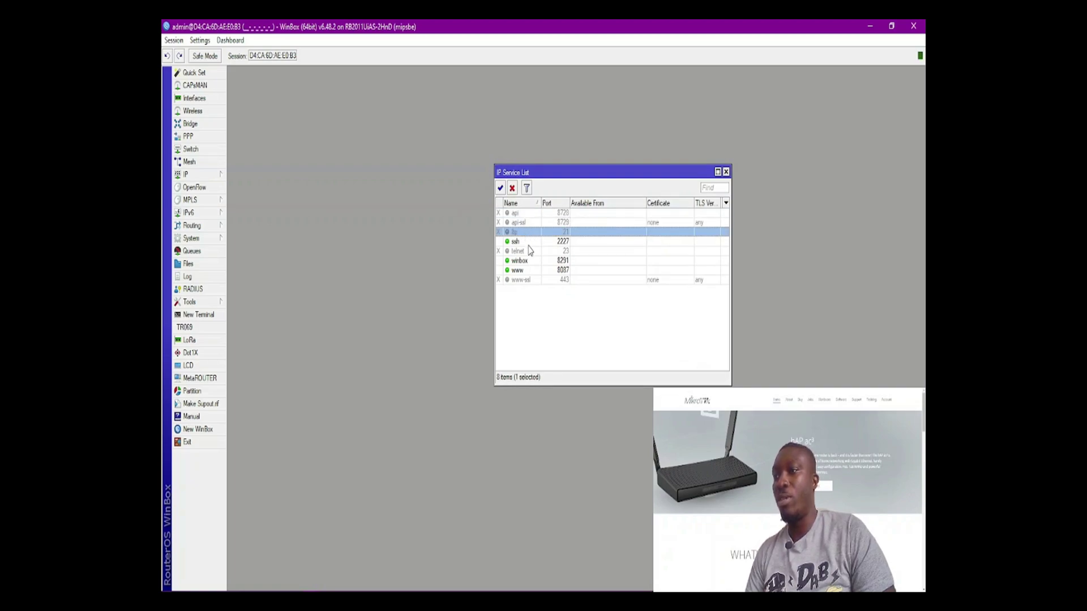
click(529, 242)
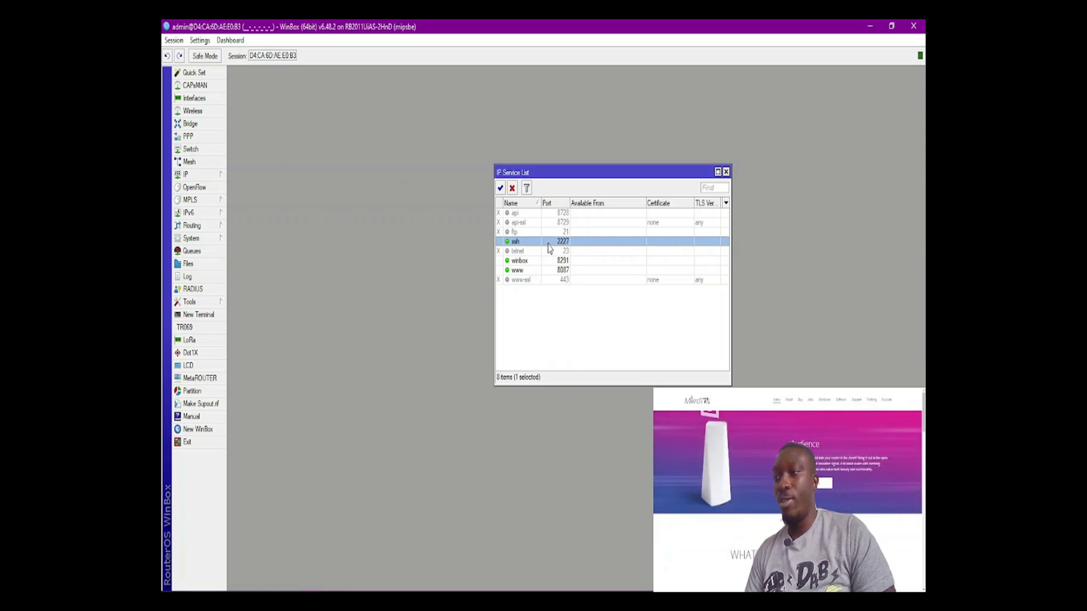
click(543, 270)
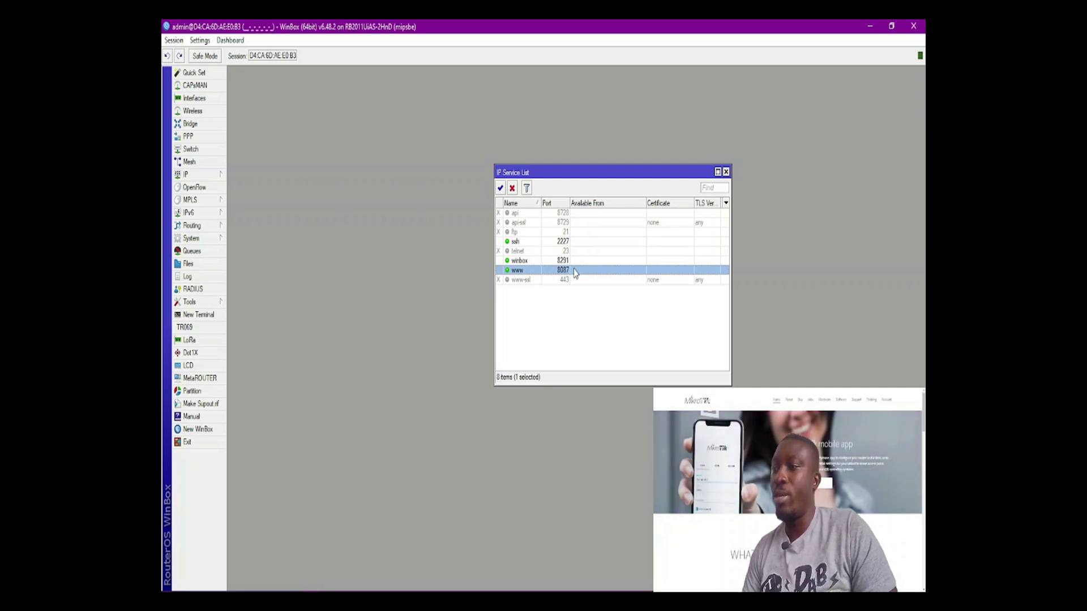
click(726, 172)
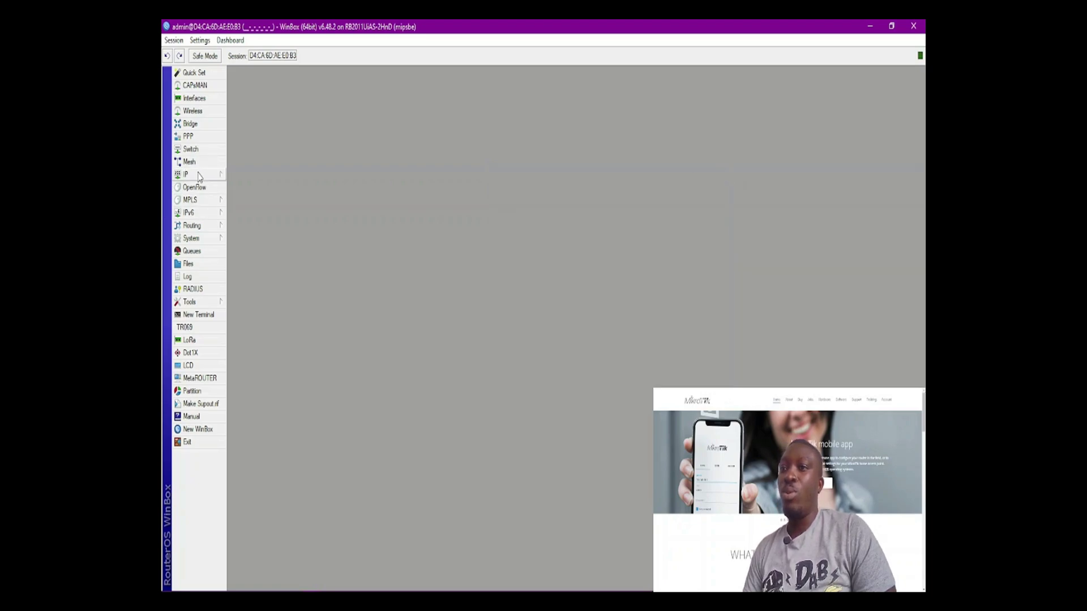
Enable the NTP client with time.windows.com as primary server and apply it
click(192, 238)
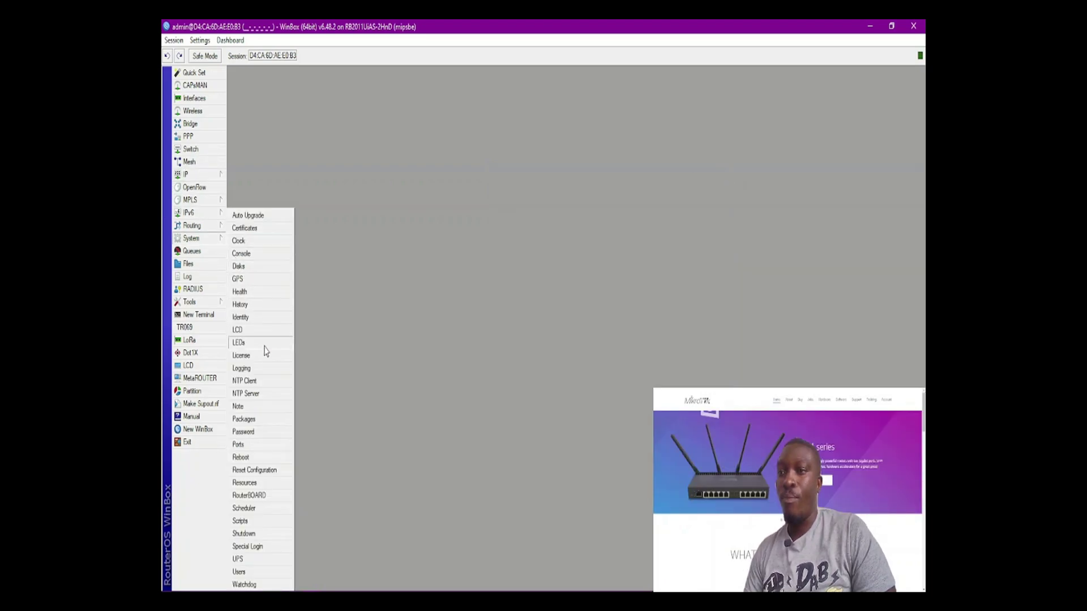
click(253, 387)
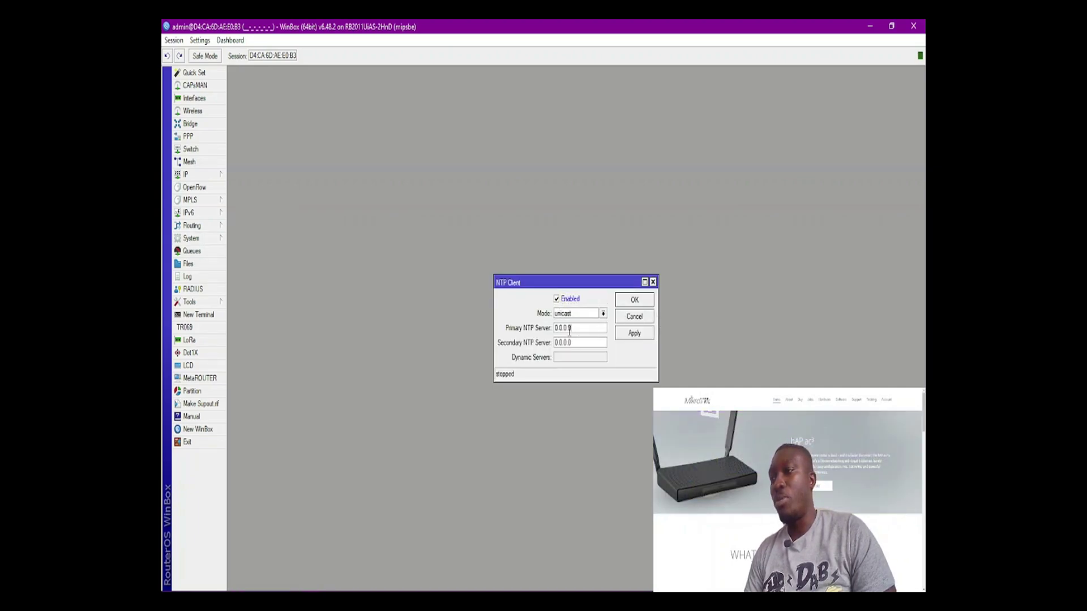
drag(570, 328, 499, 336)
text(tim)
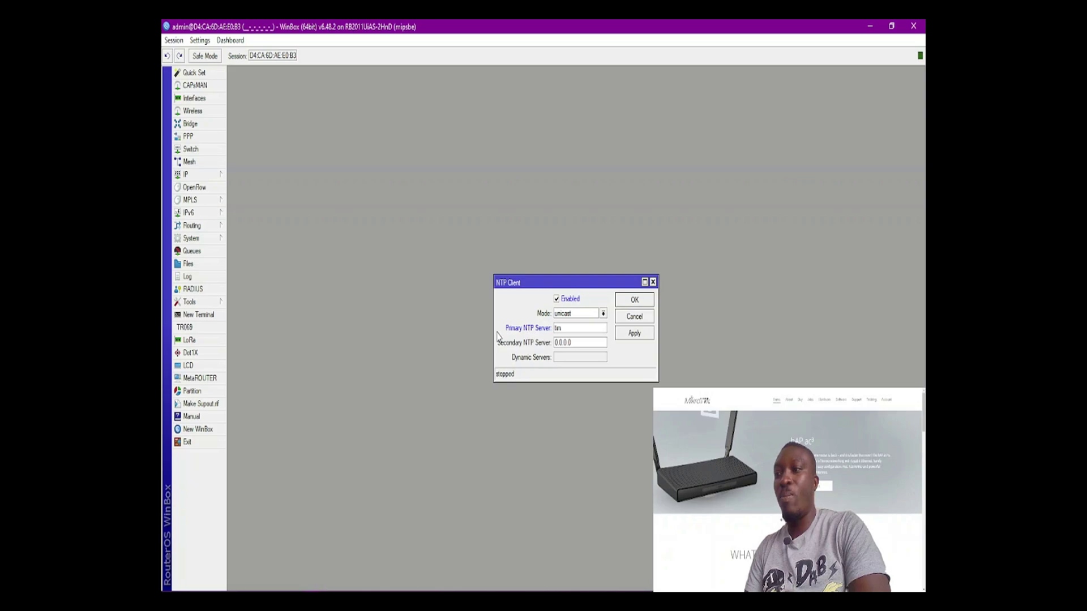
text(e.)
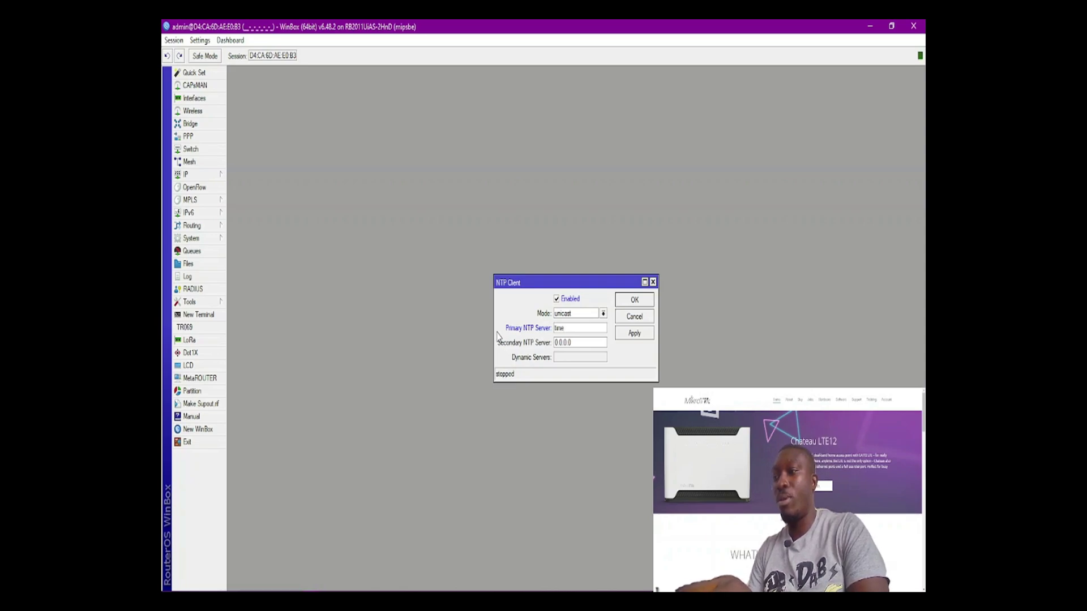
text(windows)
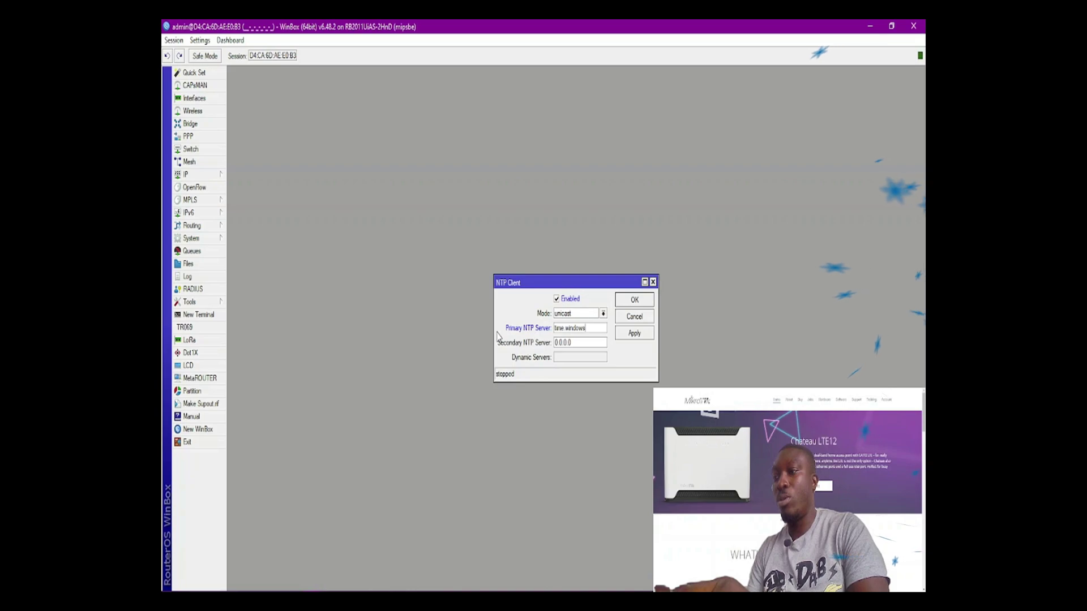
text(.com)
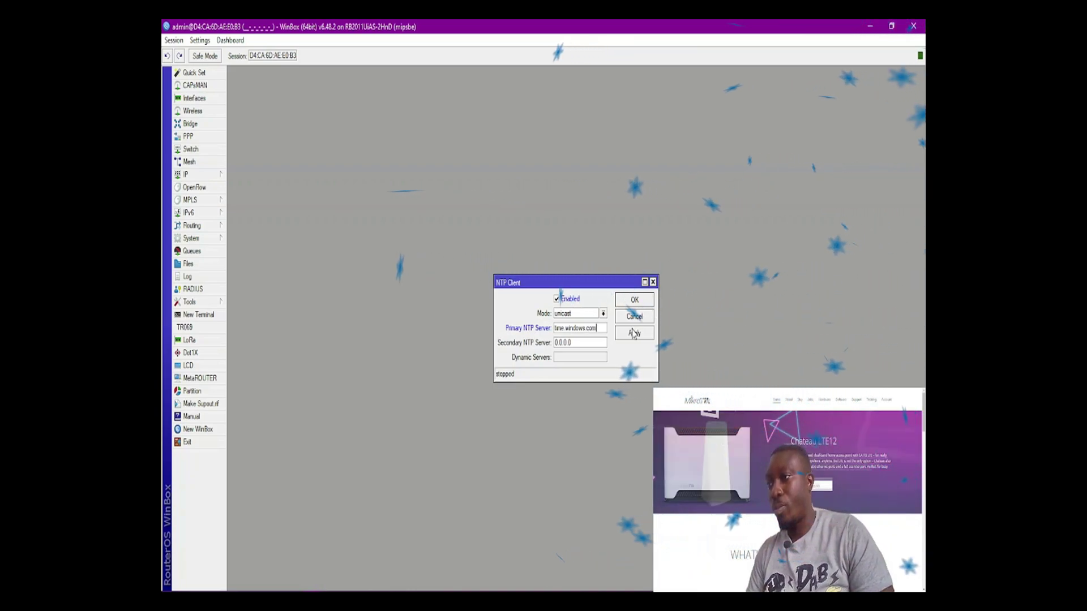
click(633, 334)
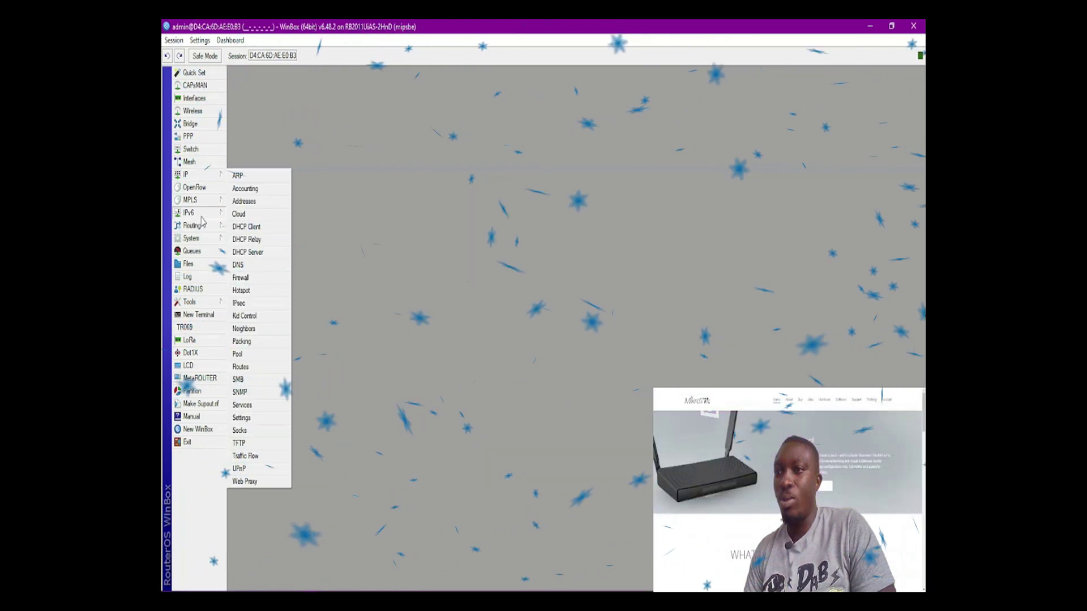
Show the empty RADIUS server list and move its window to the upper right
click(193, 289)
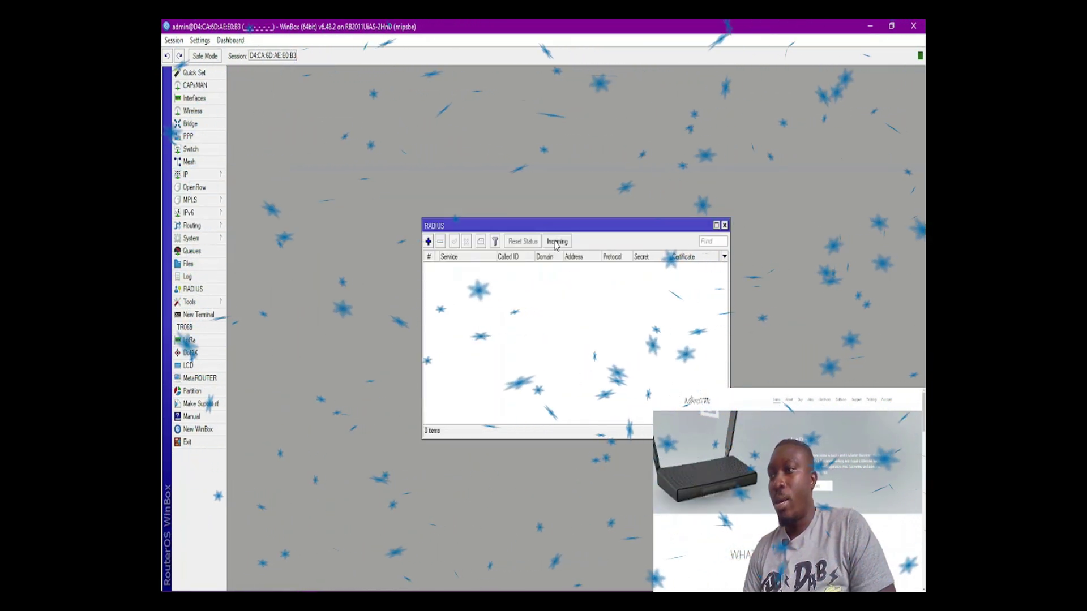
drag(553, 226, 593, 150)
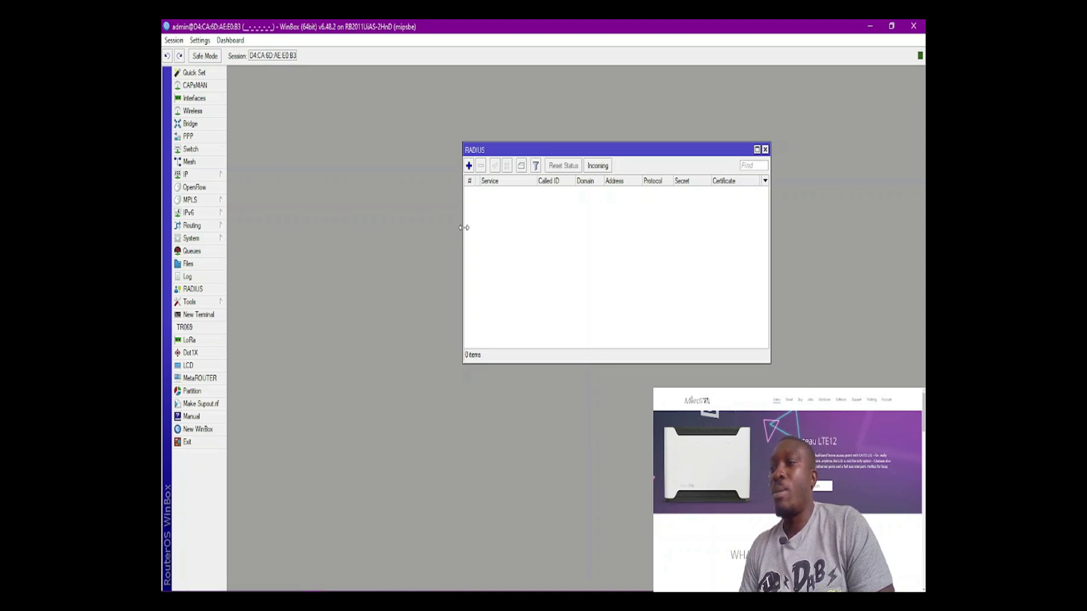
drag(465, 227, 502, 229)
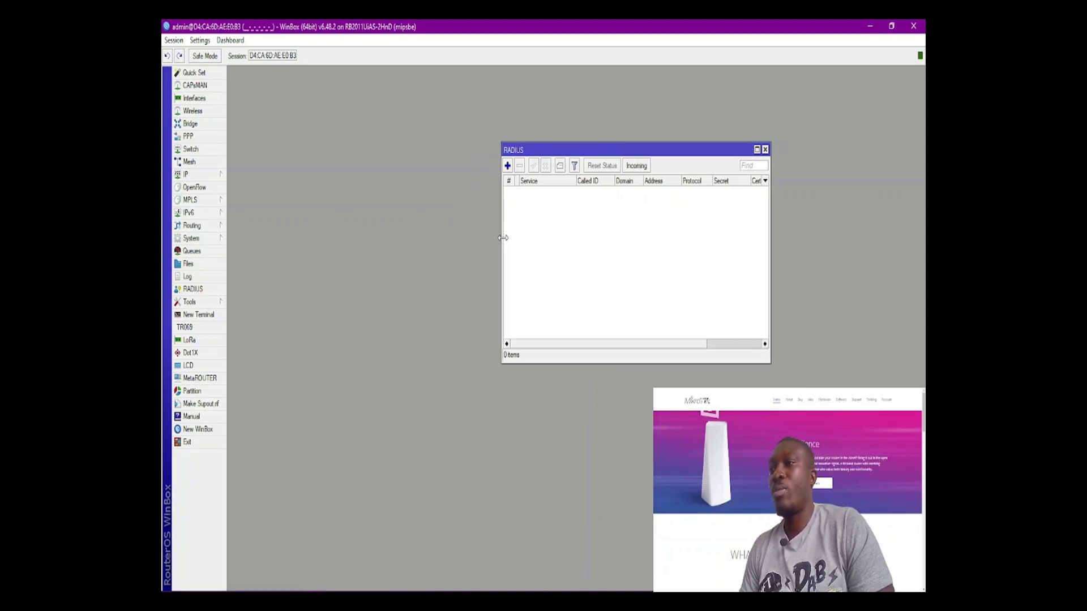
drag(585, 155, 655, 132)
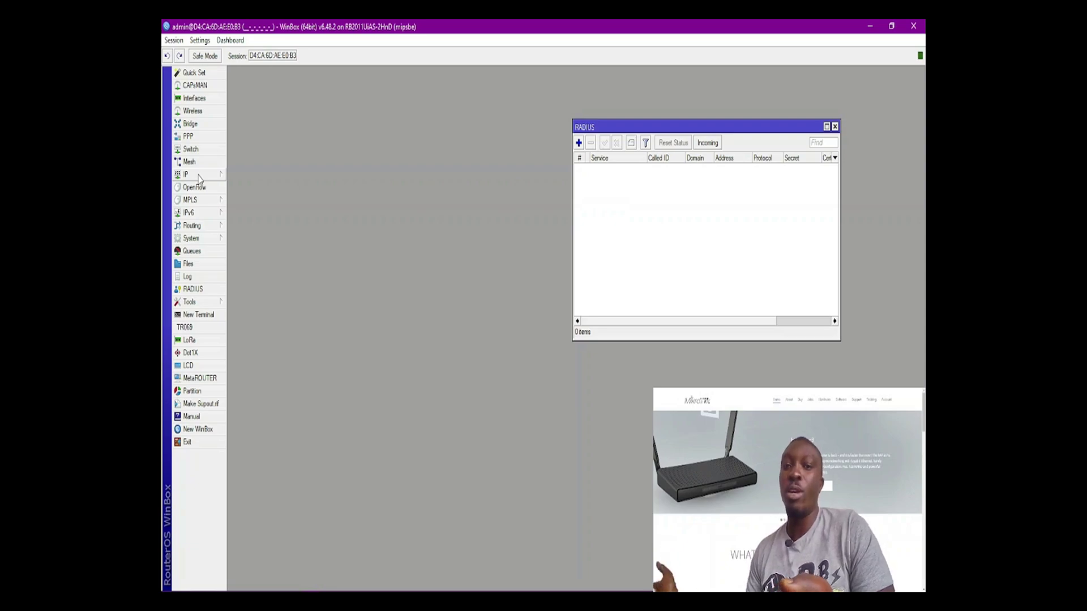
click(197, 176)
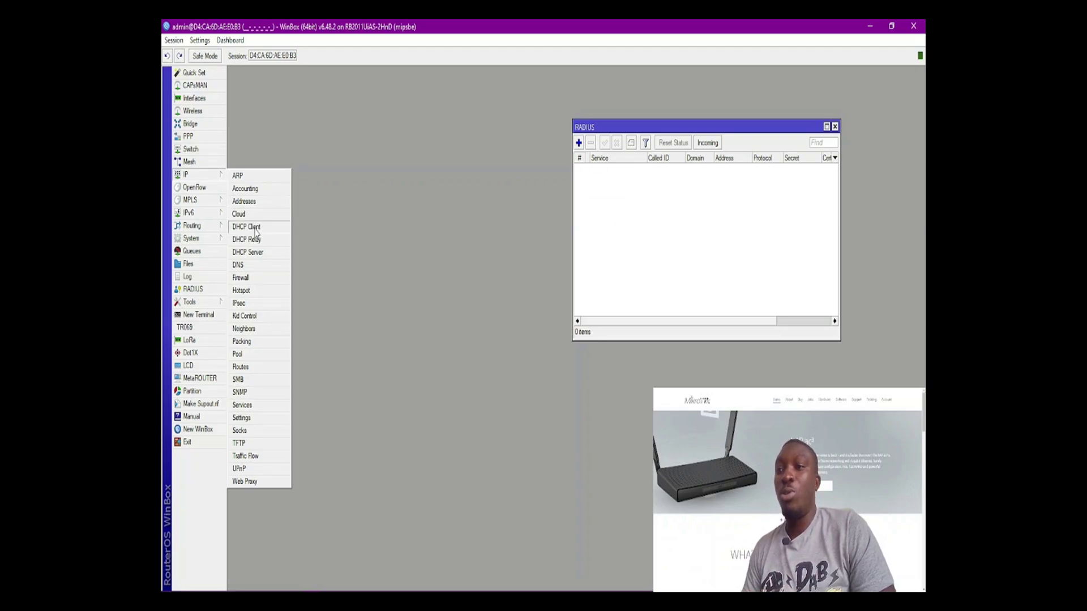
Check ether1's DHCP client status: lease 192.168.2.53 with gateway 192.168.2.1
click(255, 228)
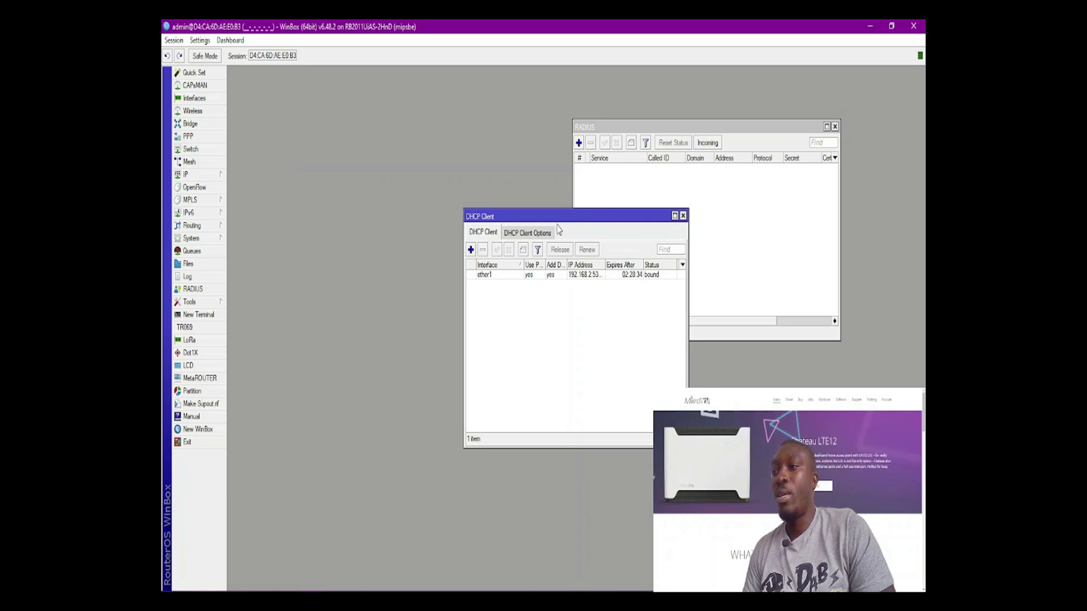
drag(555, 219, 366, 117)
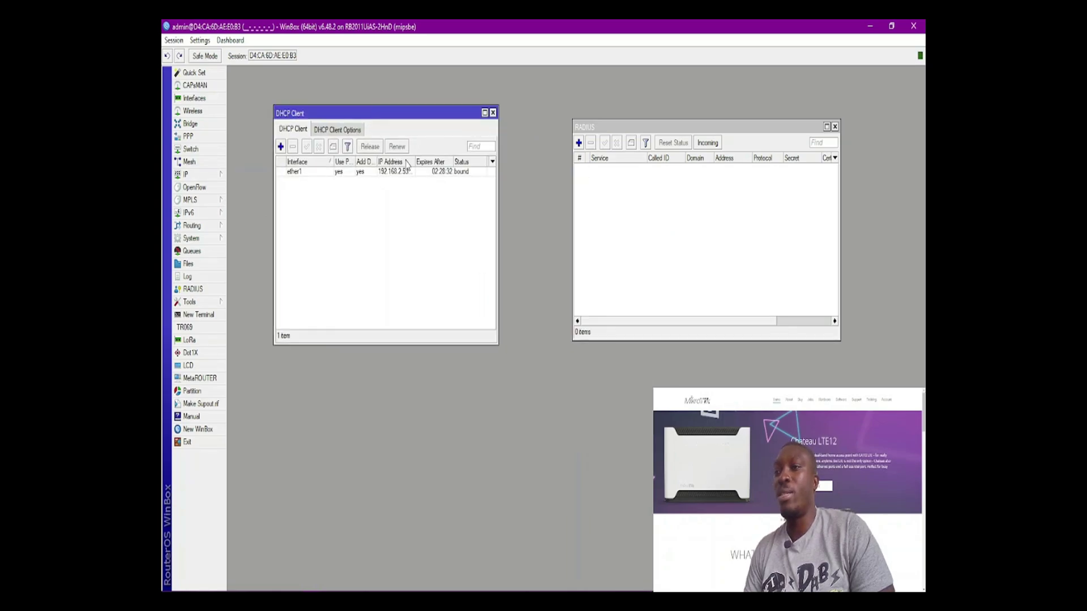
drag(415, 158, 428, 158)
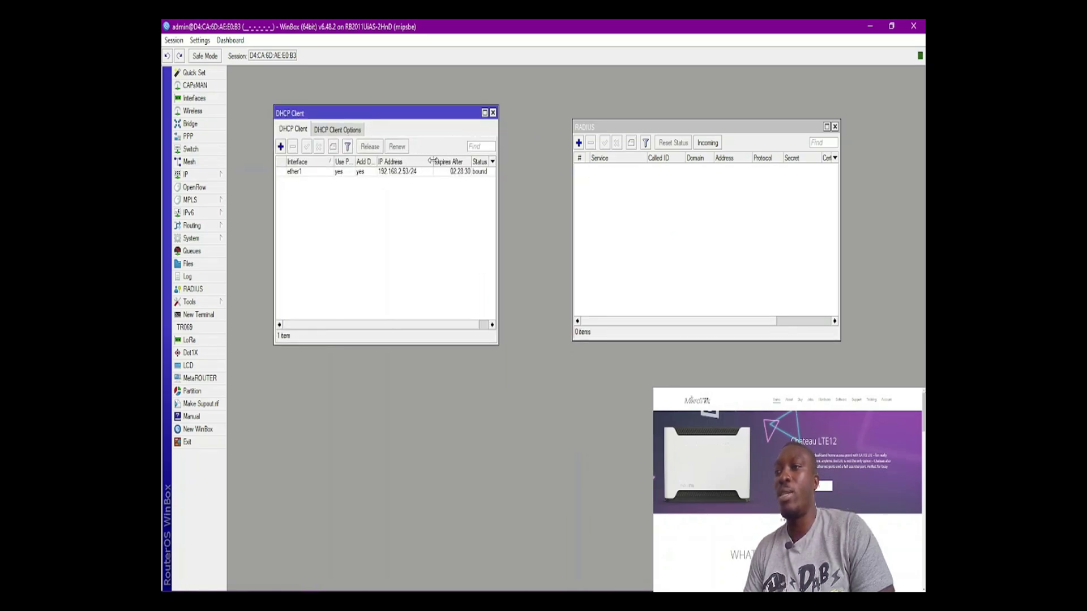
click(397, 175)
double_click(396, 173)
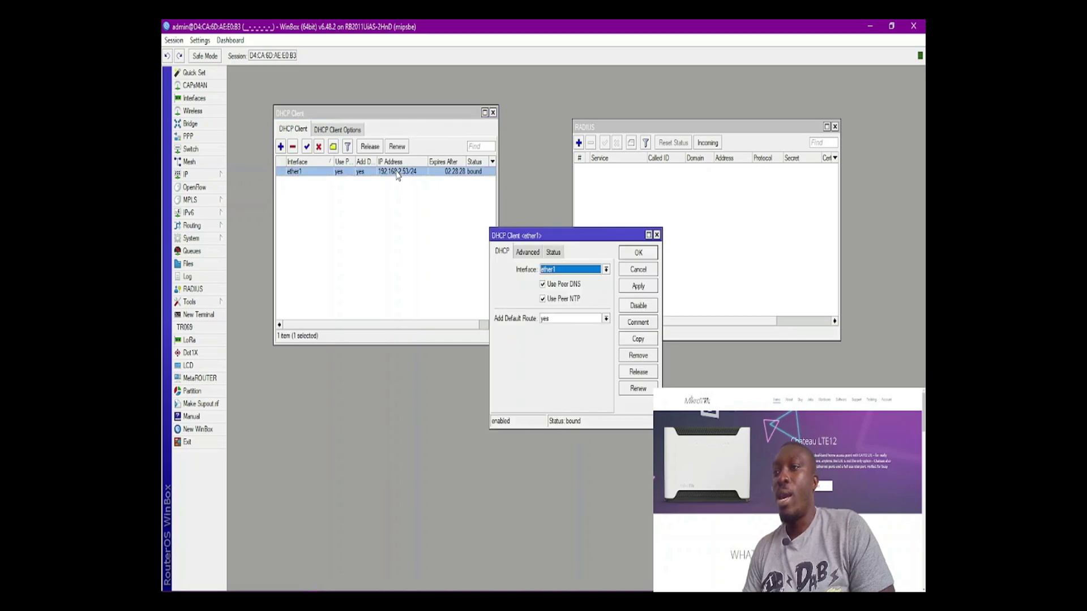
click(549, 255)
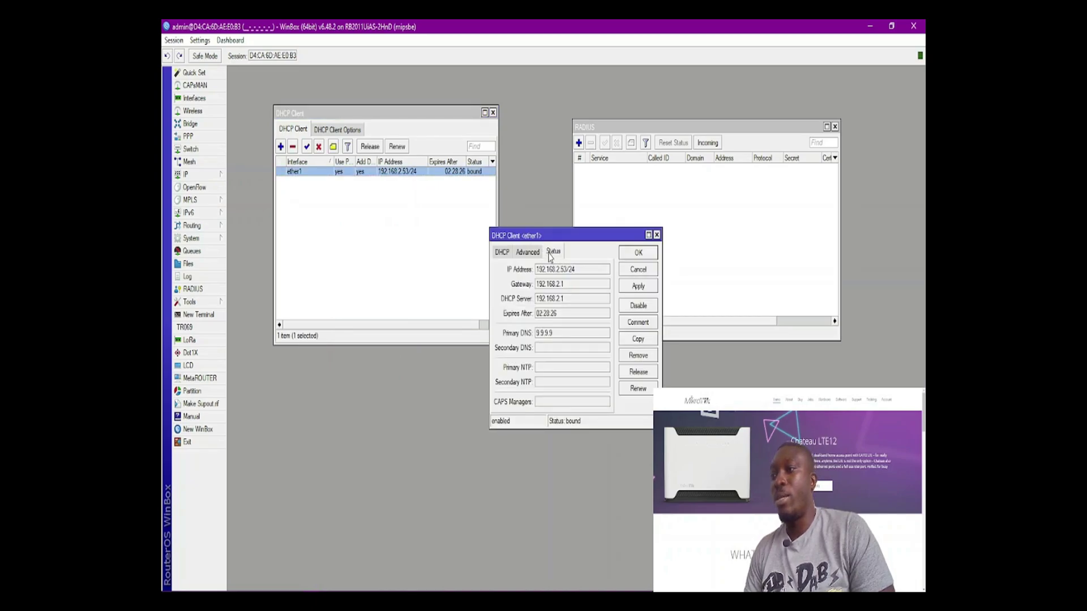
drag(567, 286, 513, 289)
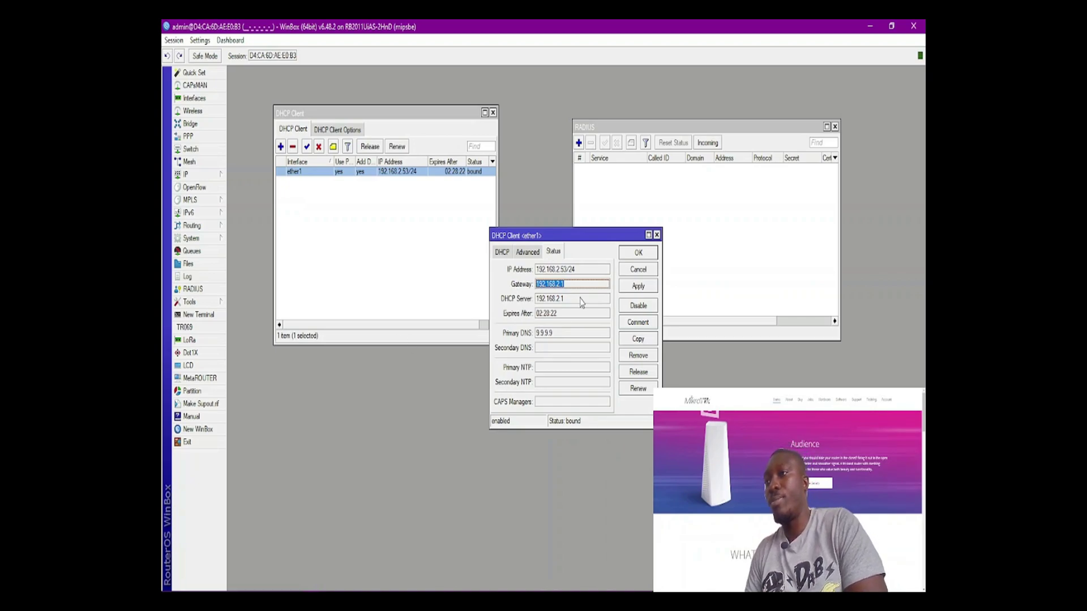
click(572, 286)
click(567, 271)
drag(568, 270, 510, 279)
key(ctrl+c)
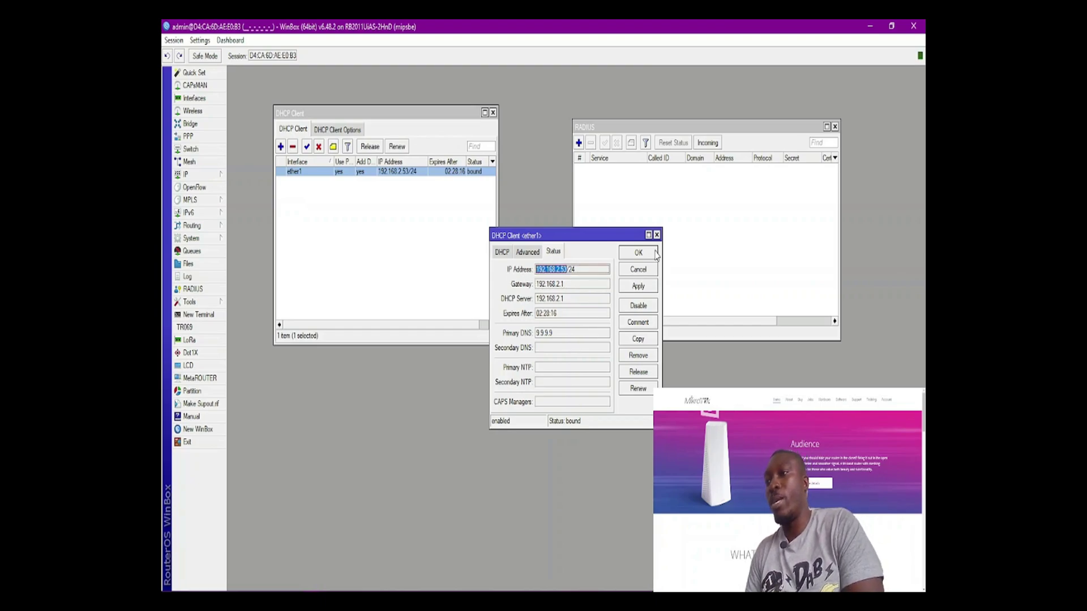
click(656, 234)
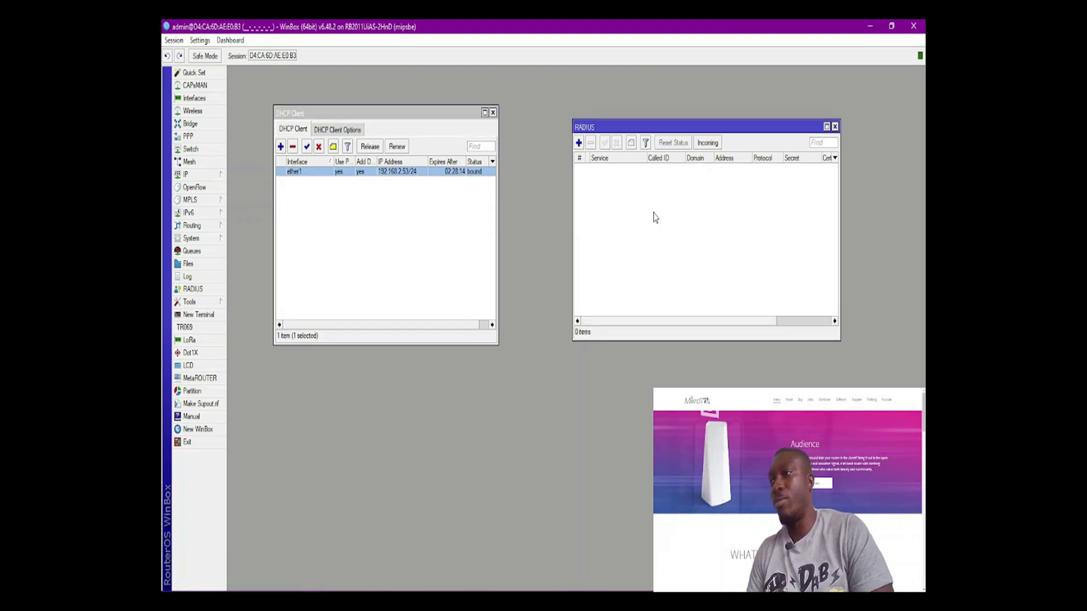
Accept incoming RADIUS requests on port 3799
click(707, 145)
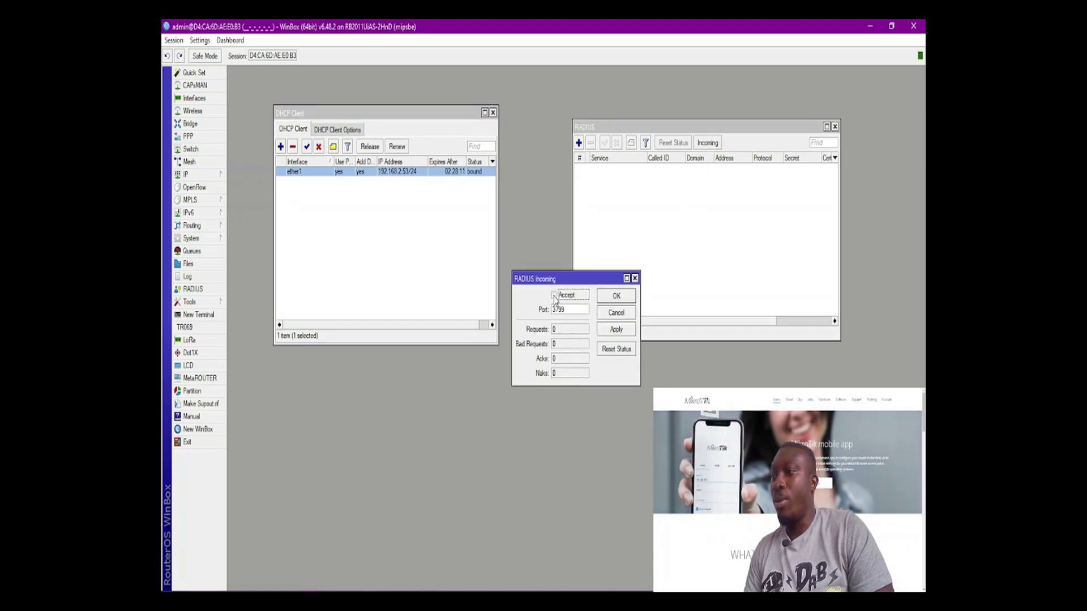
click(613, 330)
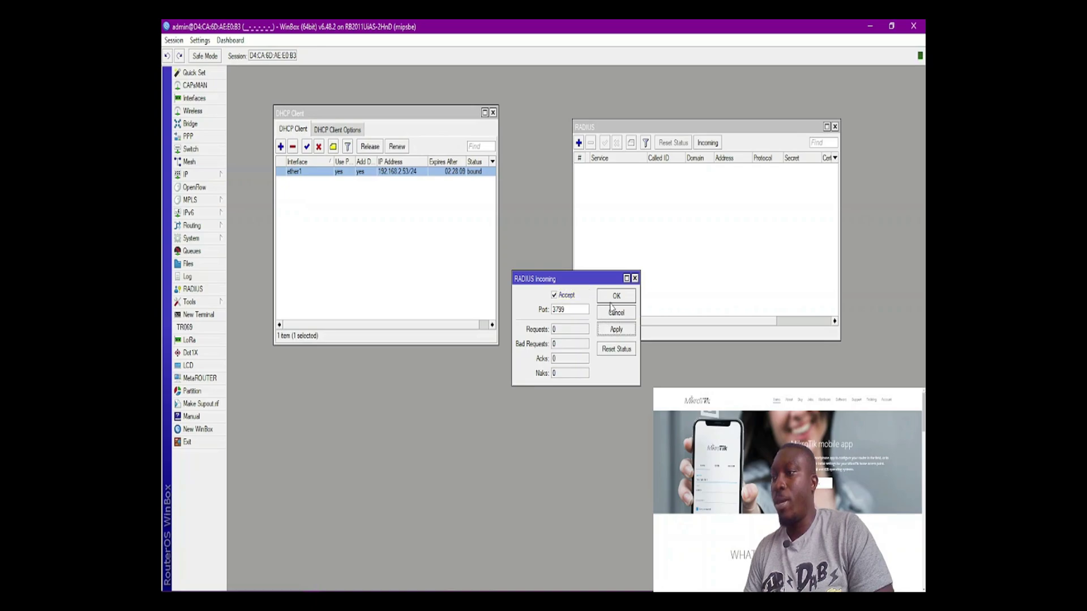
click(610, 301)
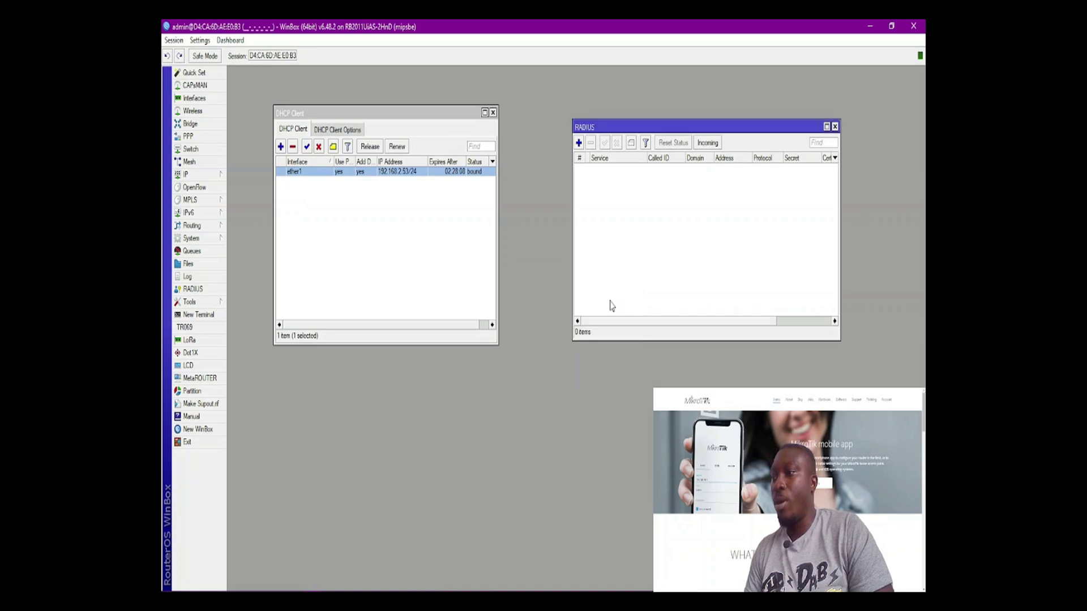
Add a hotspot RADIUS server at 192.168.2.53 using udp
click(579, 143)
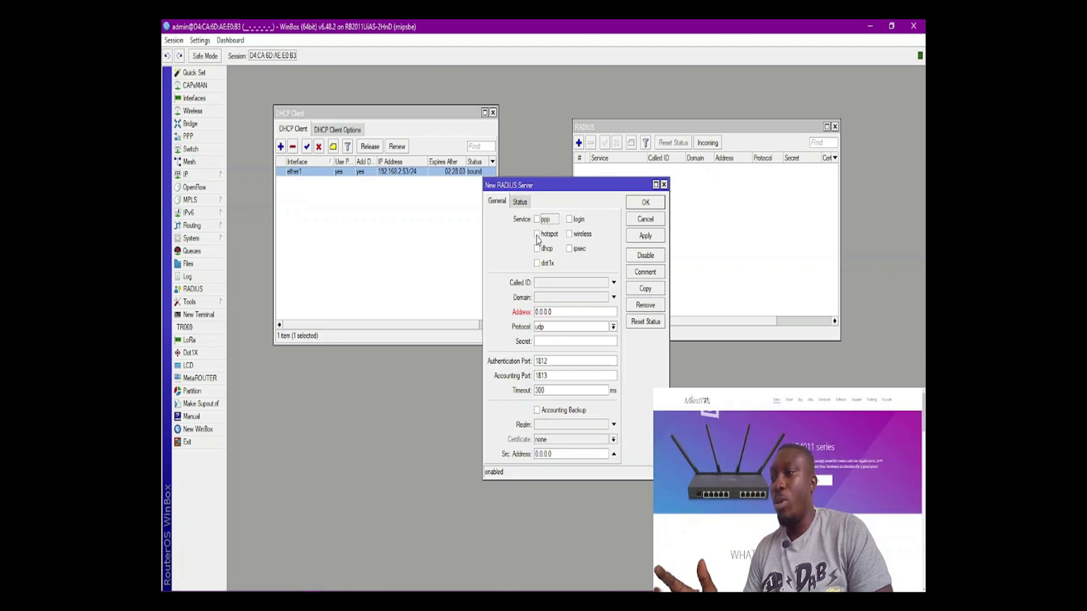
click(537, 235)
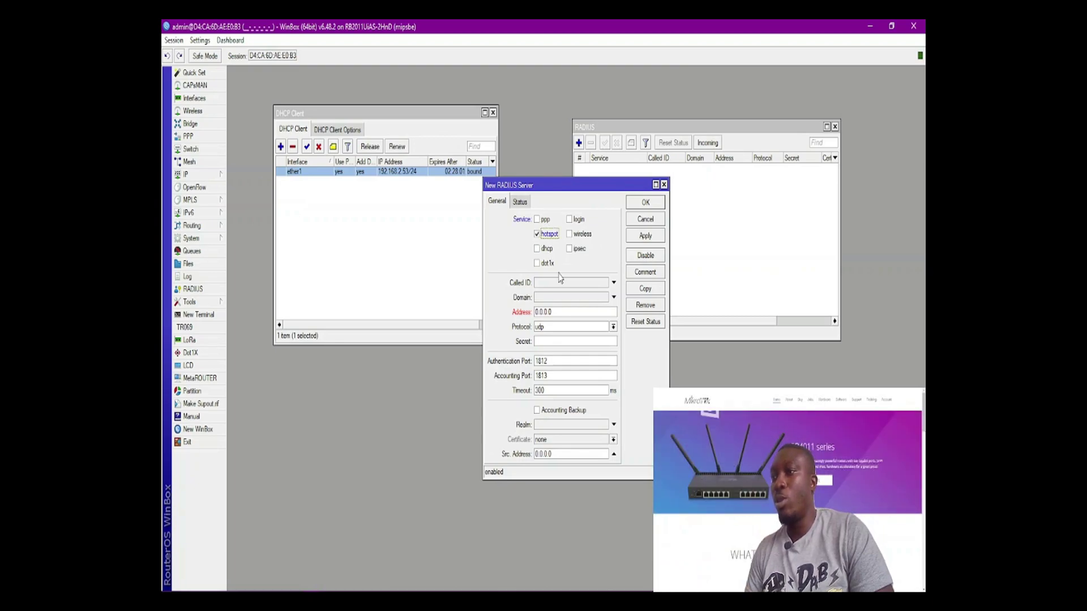
double_click(569, 311)
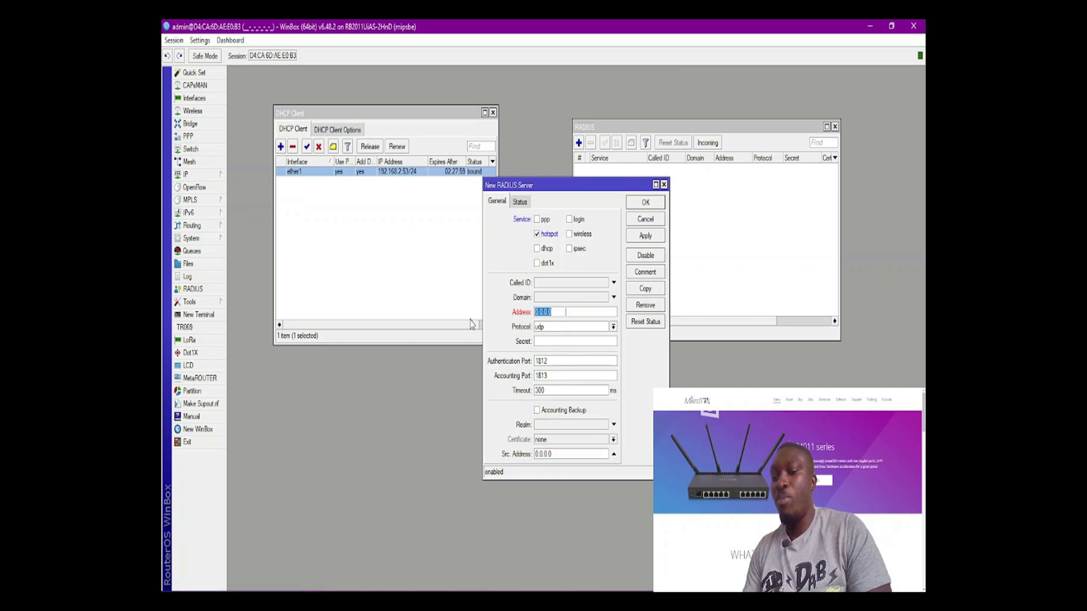
key(ctrl+v)
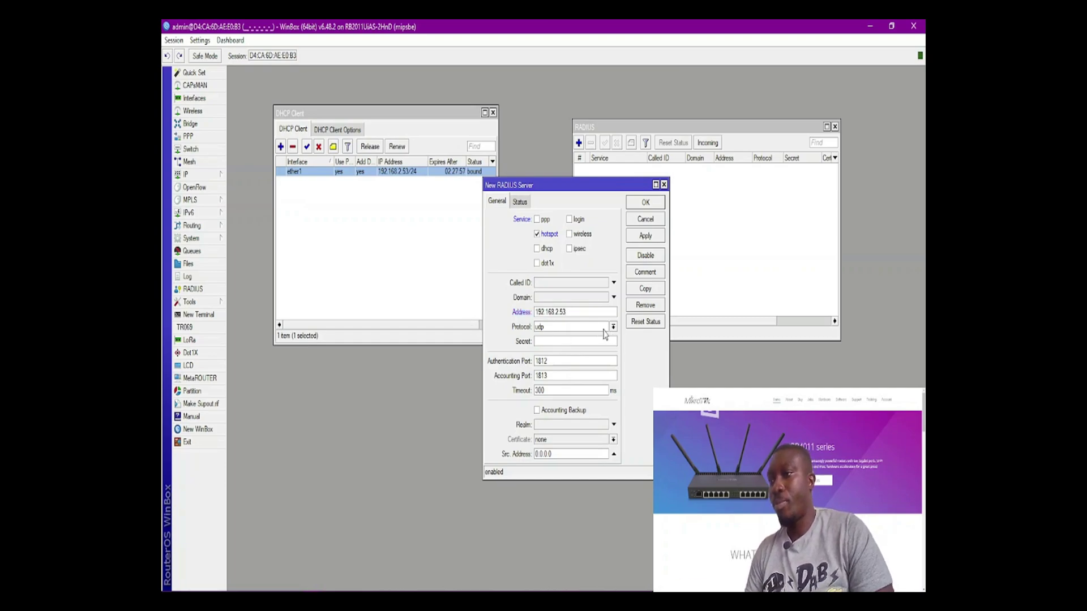
click(612, 327)
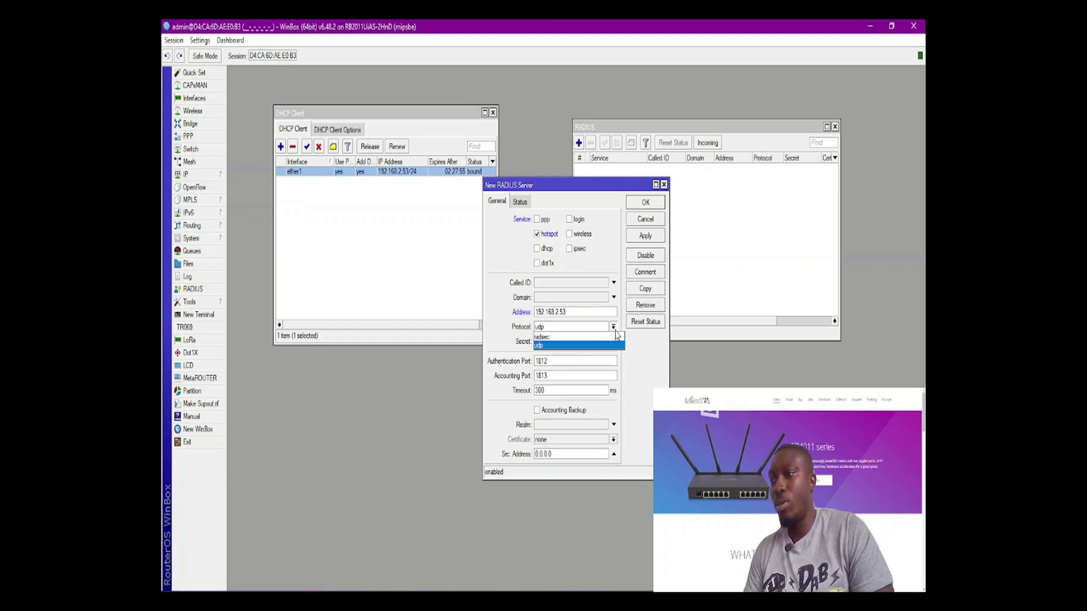
click(604, 345)
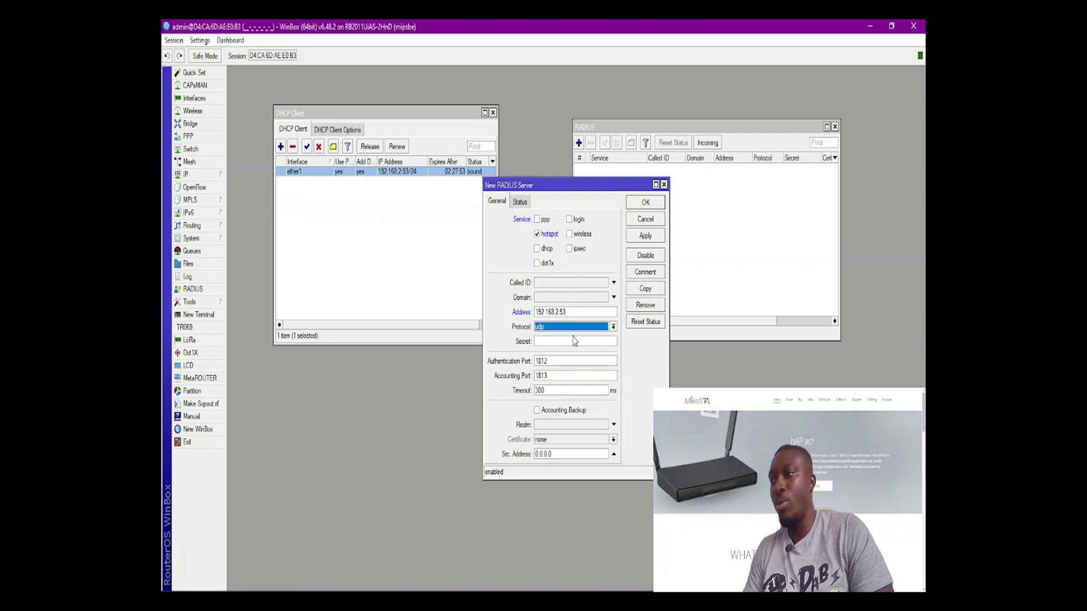
Replace the RADIUS secret, save the entry, and move the DHCP Client window aside
click(554, 343)
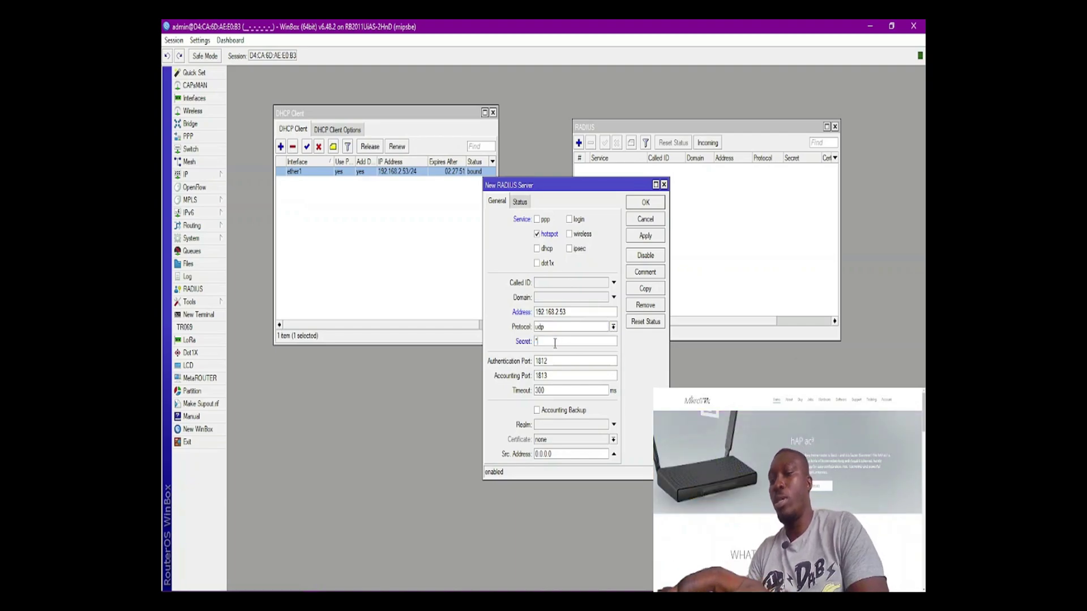
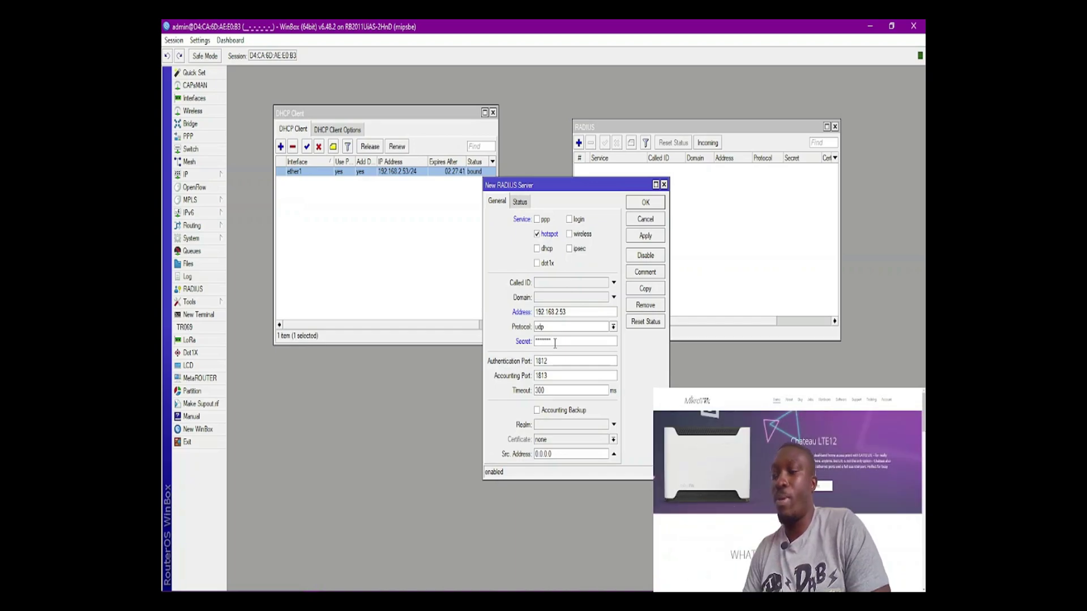
drag(554, 342, 512, 341)
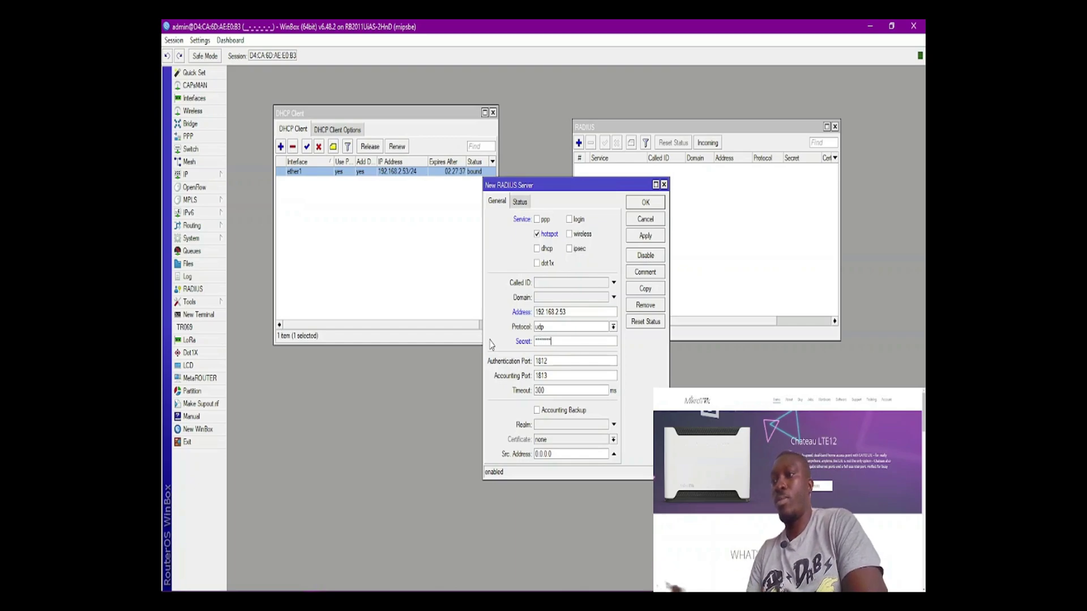
click(648, 237)
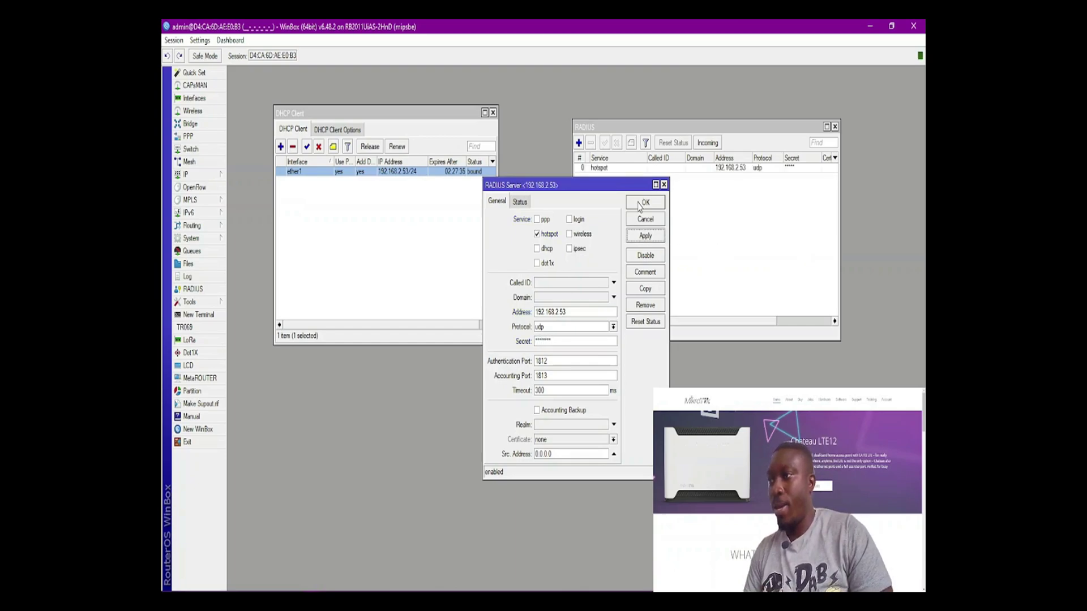
click(643, 204)
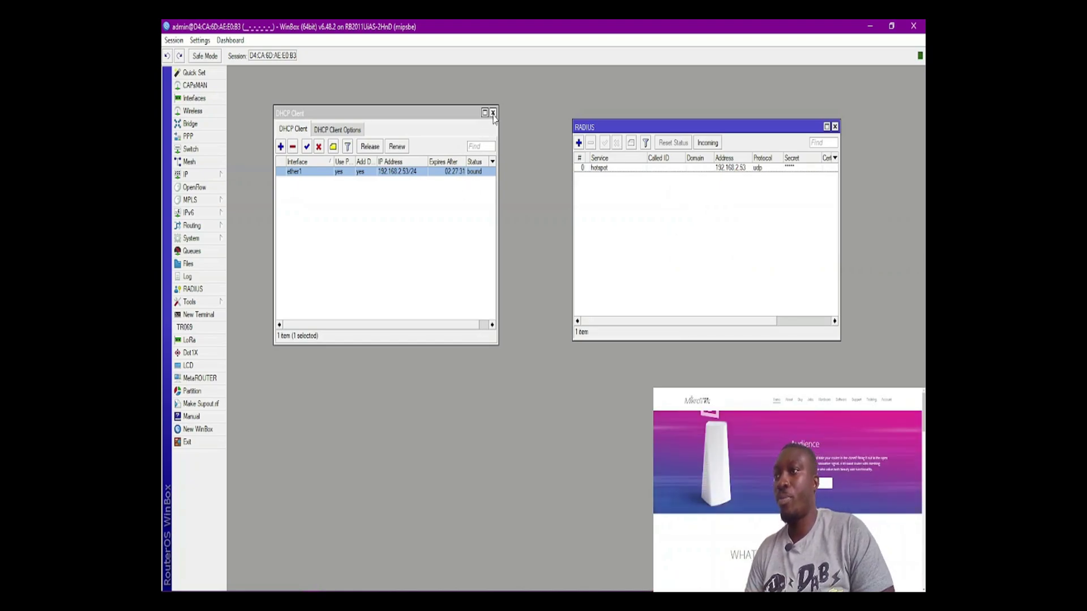
drag(427, 115, 495, 323)
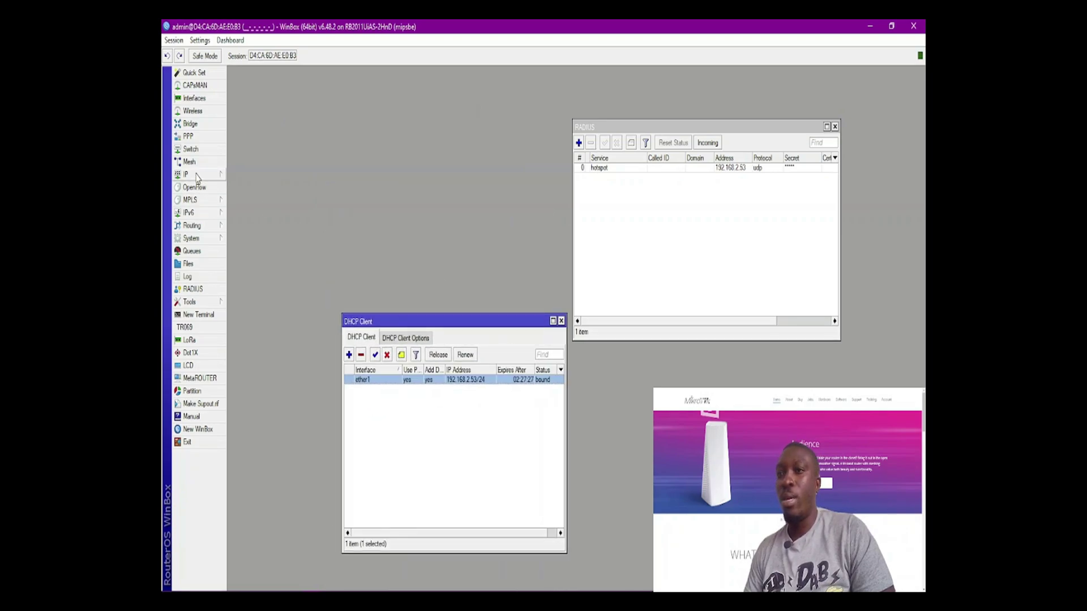
Delete the hotspot1 server and hsprof1 server profile in IP > Hotspot
click(196, 176)
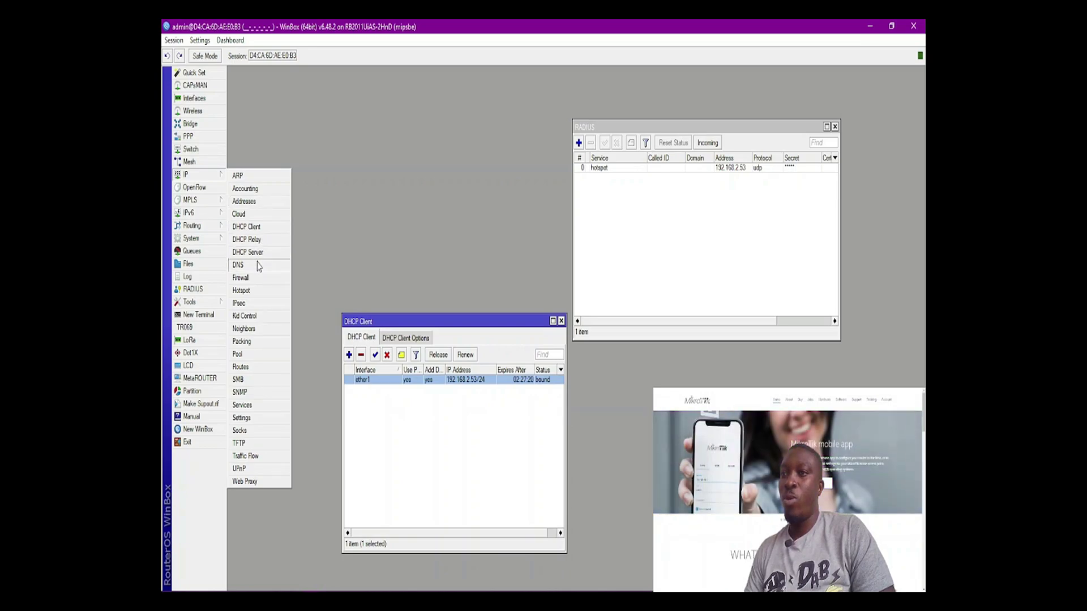
click(254, 293)
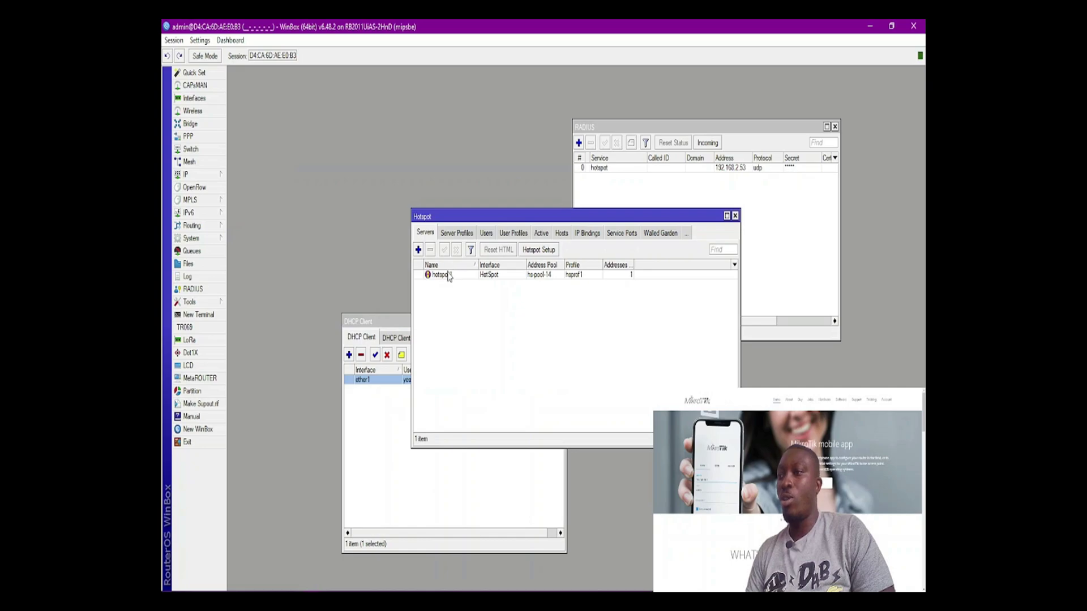
click(448, 275)
click(430, 251)
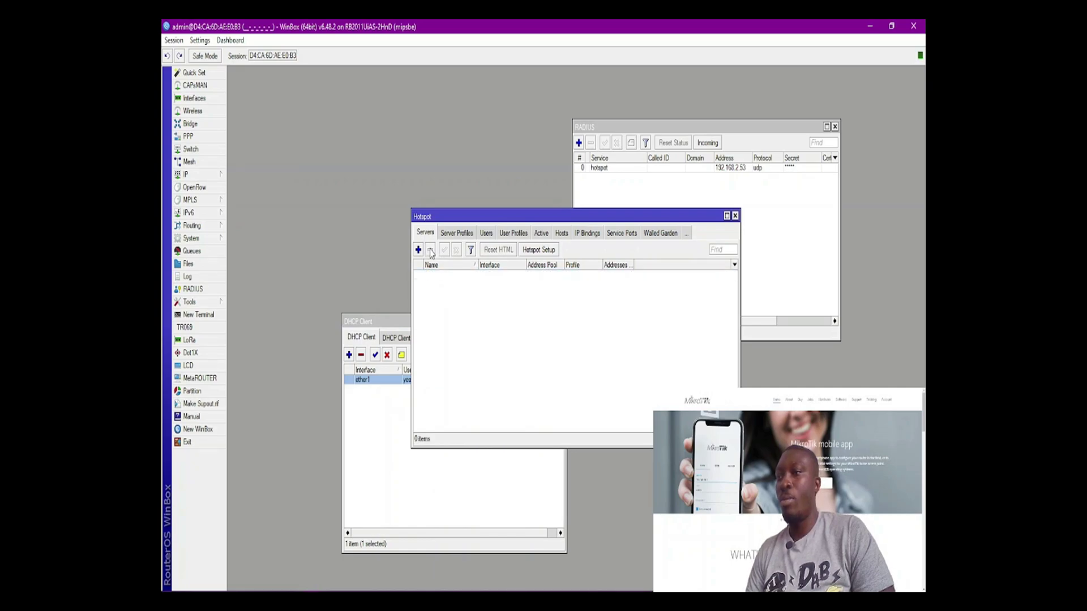
click(456, 234)
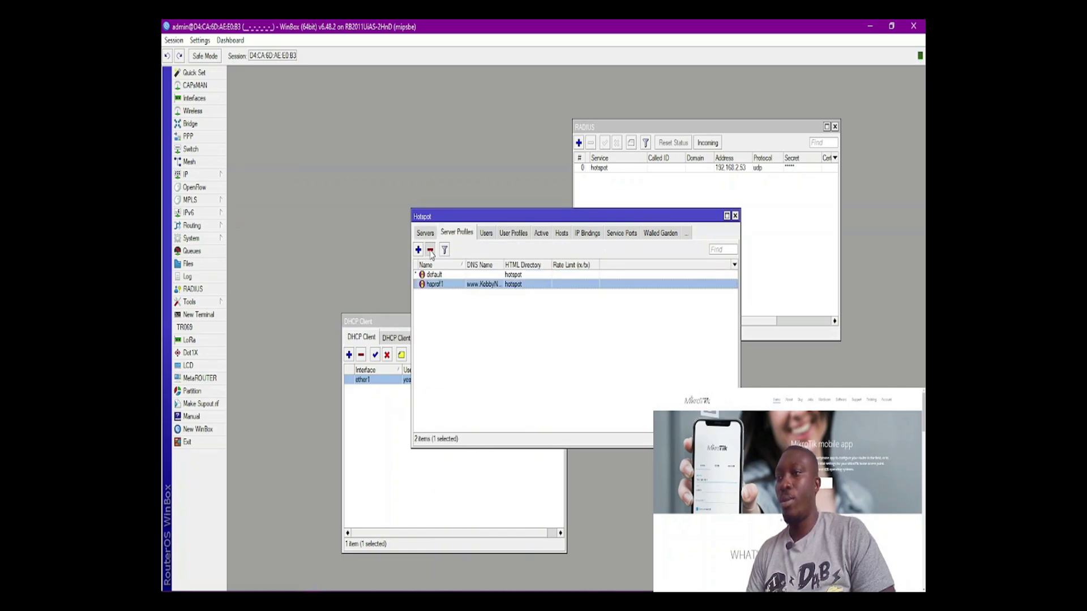
click(431, 250)
click(425, 234)
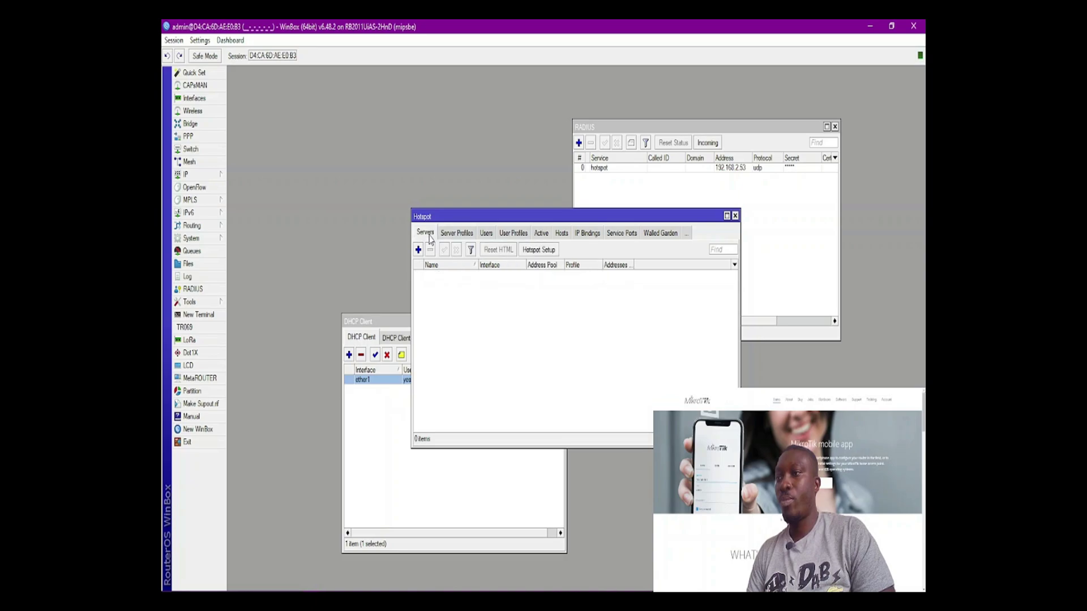
Launch Hotspot Setup and choose ether10 as the HotSpot interface
click(539, 251)
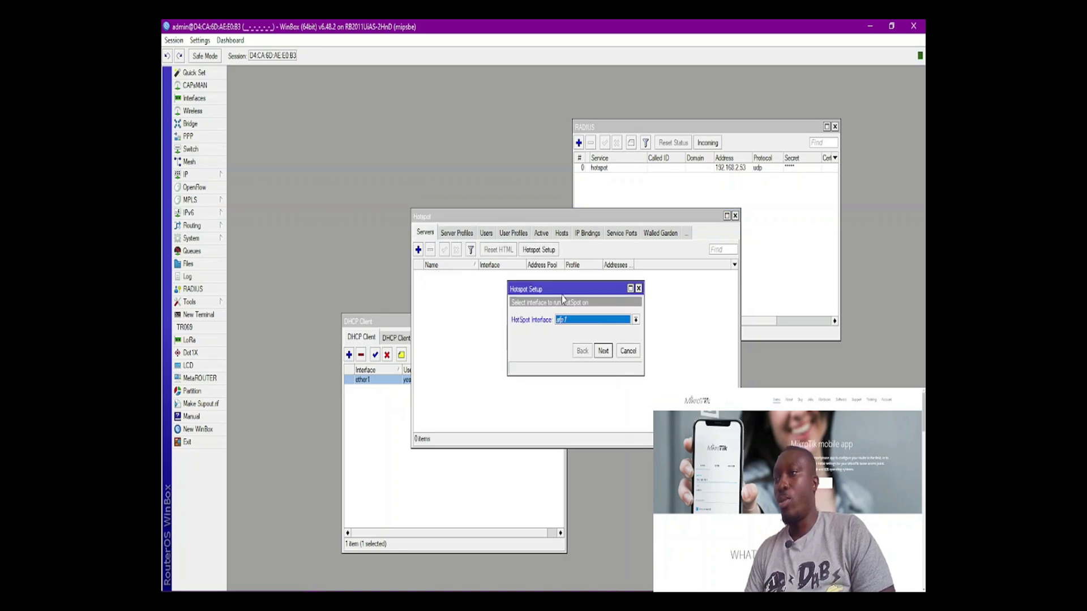
click(599, 323)
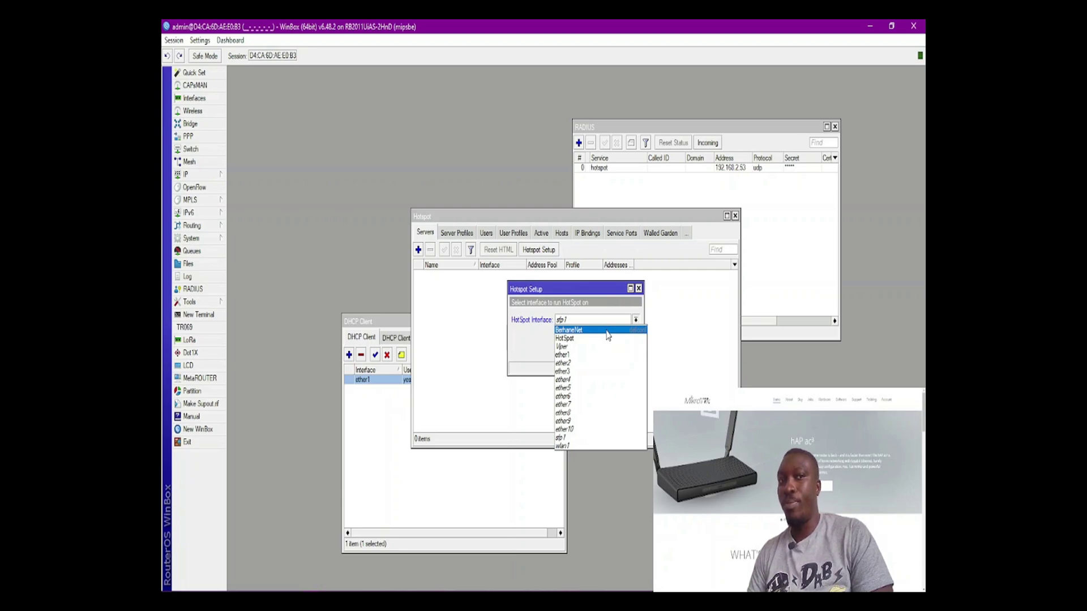
click(590, 430)
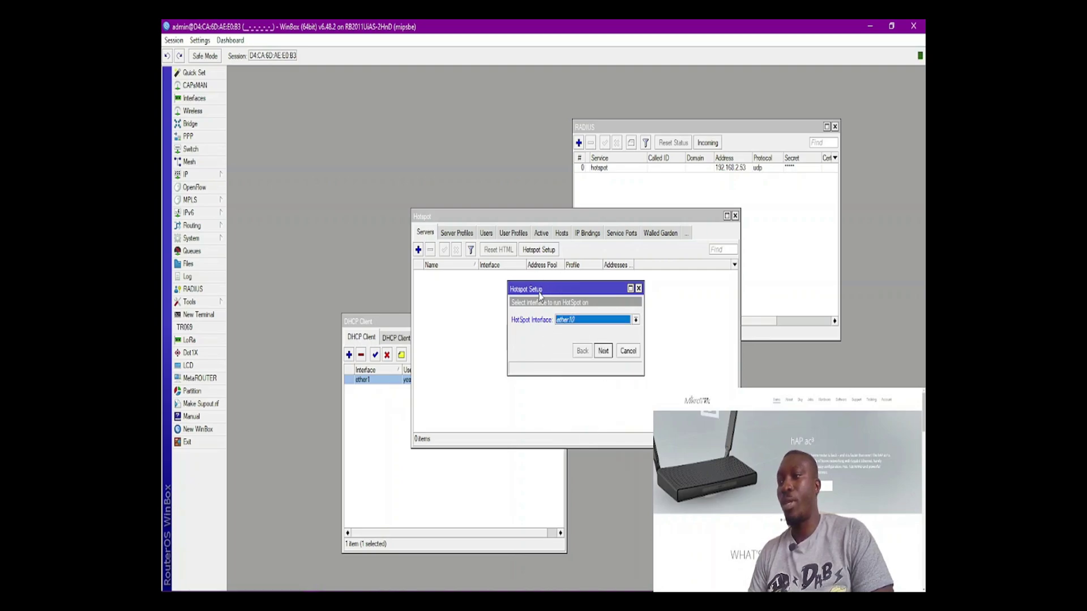
drag(539, 296, 511, 300)
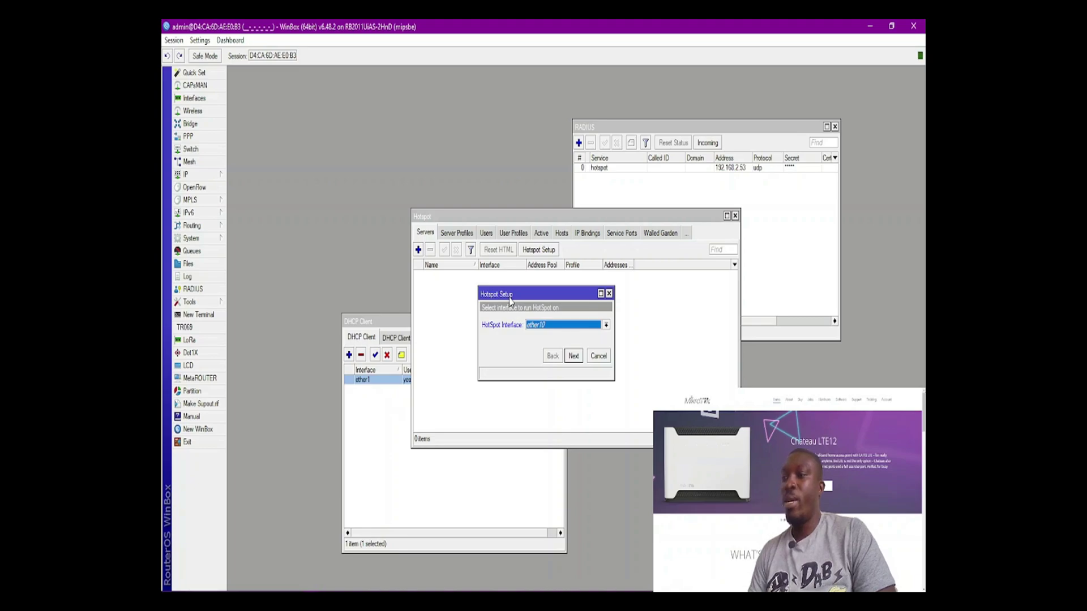
click(582, 329)
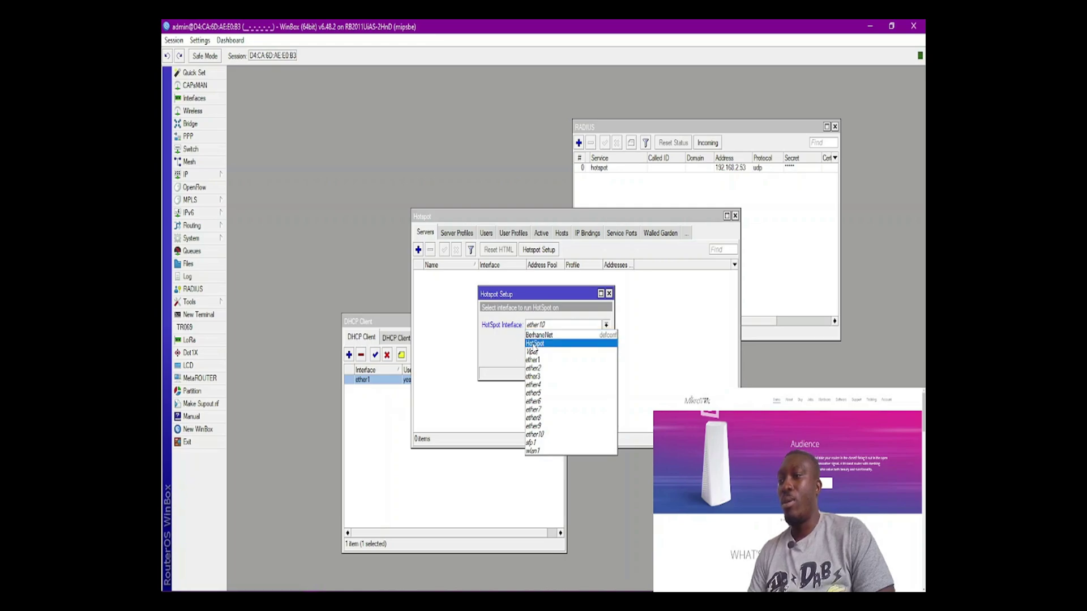
click(490, 356)
click(546, 332)
click(508, 351)
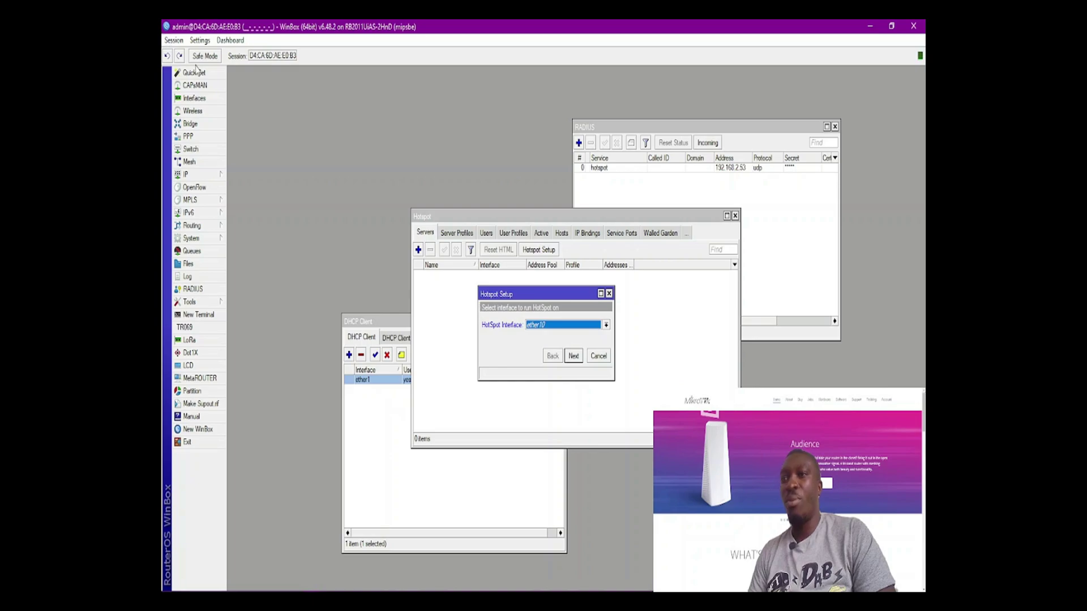
click(196, 176)
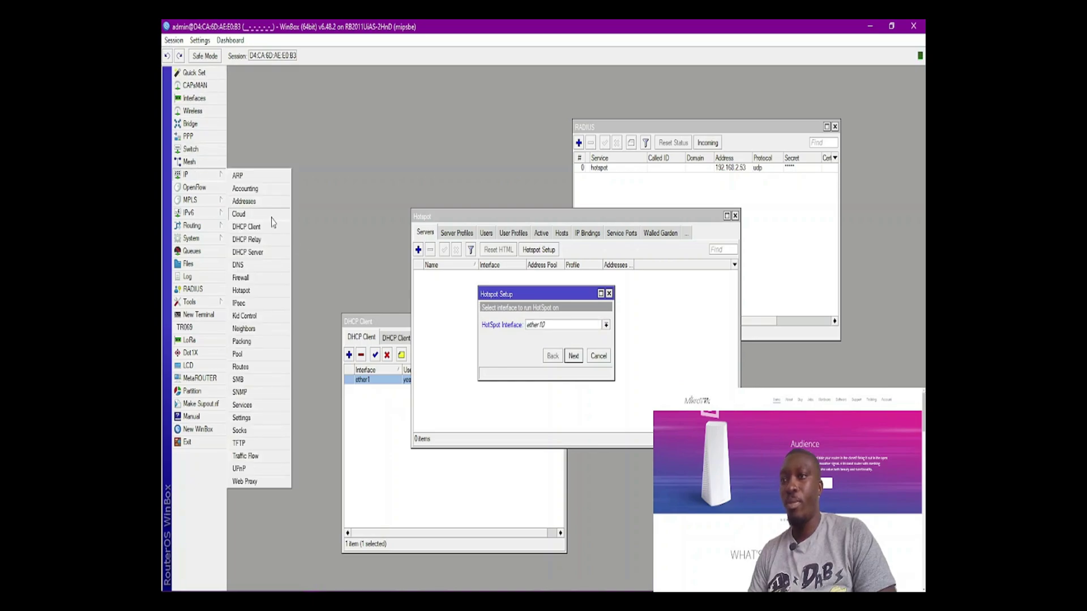
Check the 3.3.3.3/16 HotSpot address in IP Addresses, then close the list
click(263, 202)
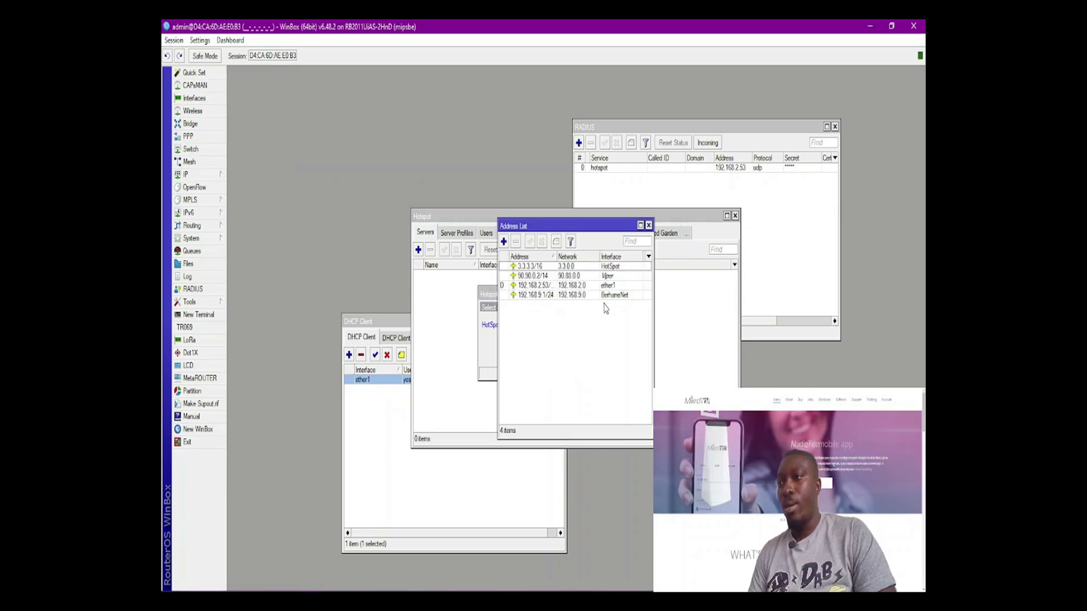
click(613, 268)
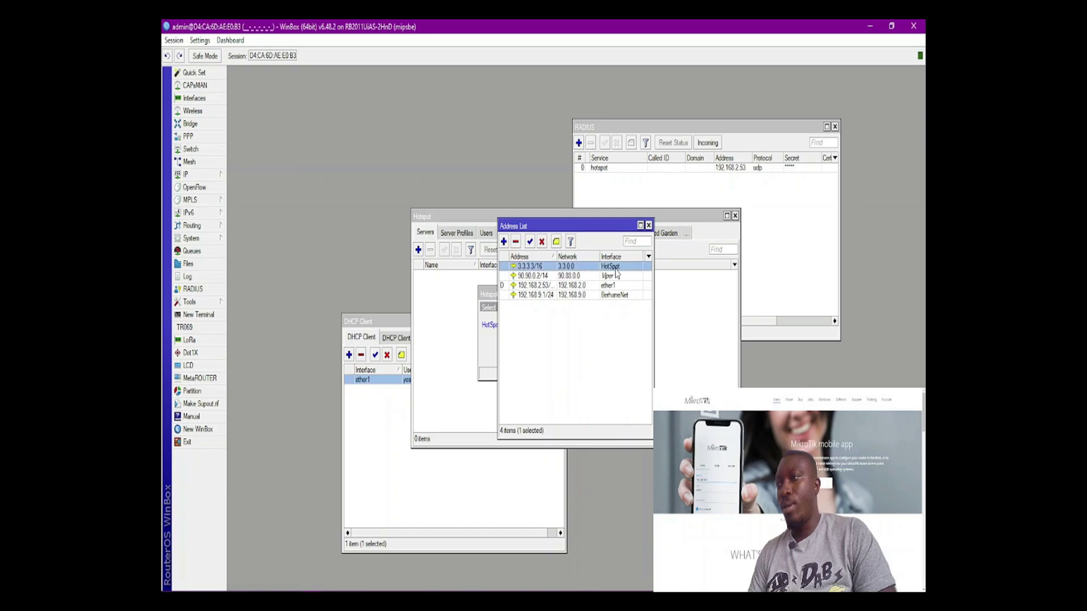
click(648, 225)
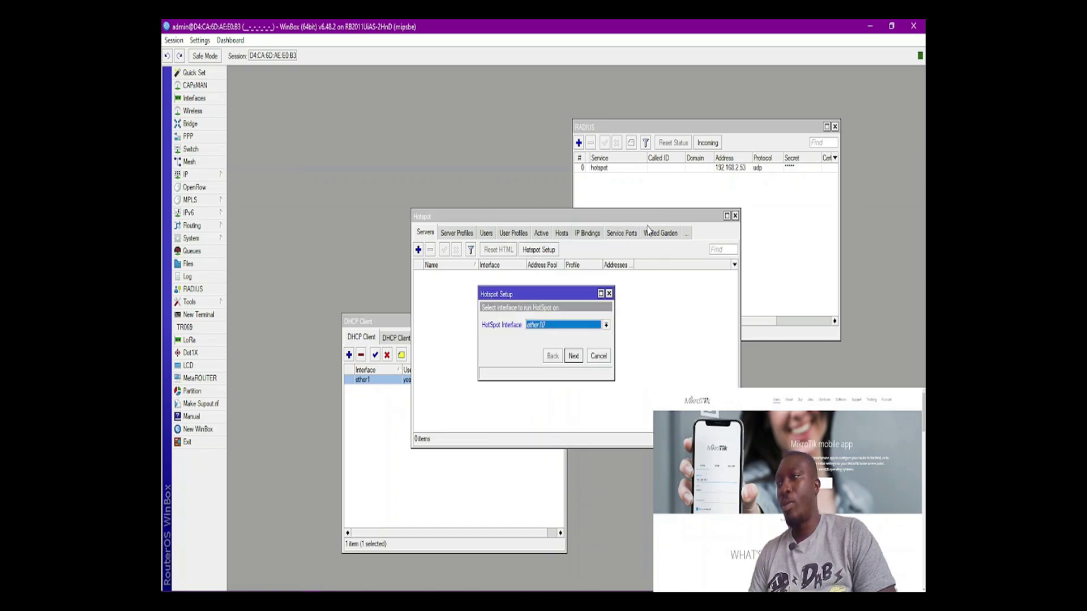
Confirm in Bridge Ports that ether10 belongs to the HotSpot bridge
click(191, 125)
click(276, 233)
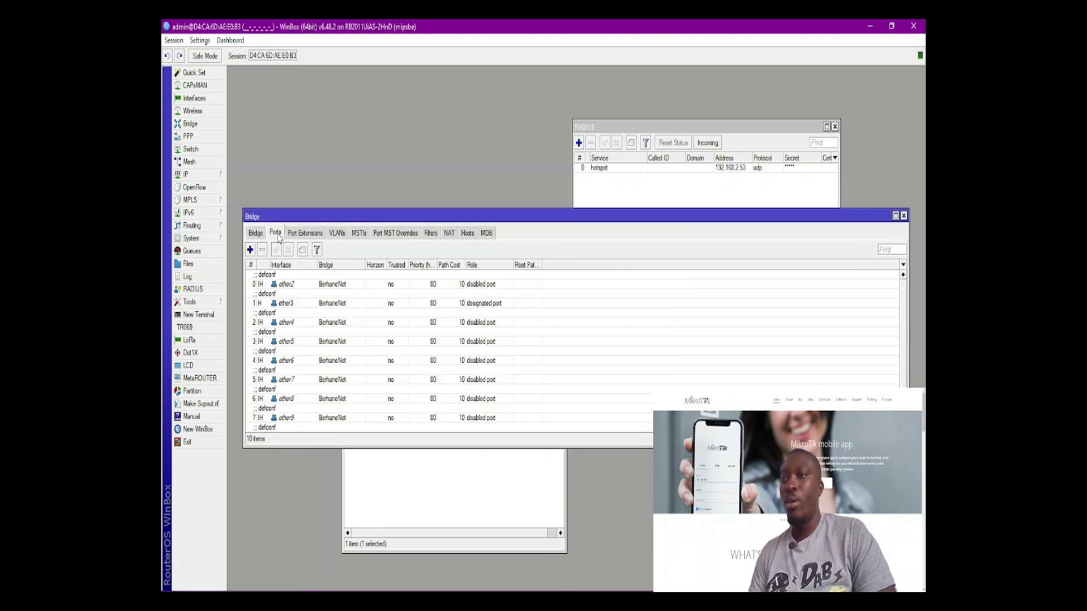
click(255, 235)
click(292, 294)
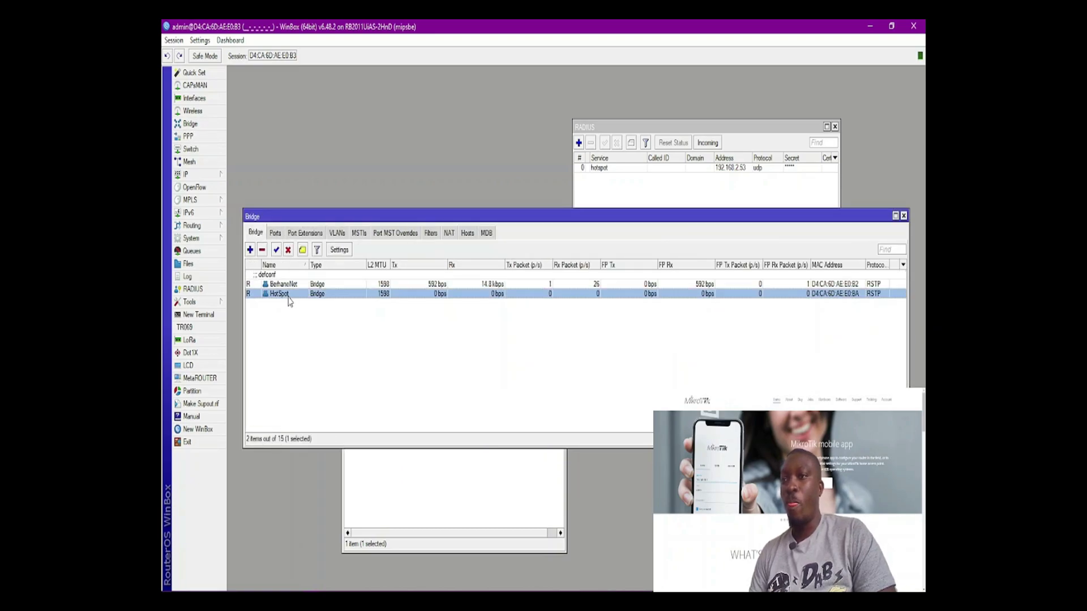
click(275, 233)
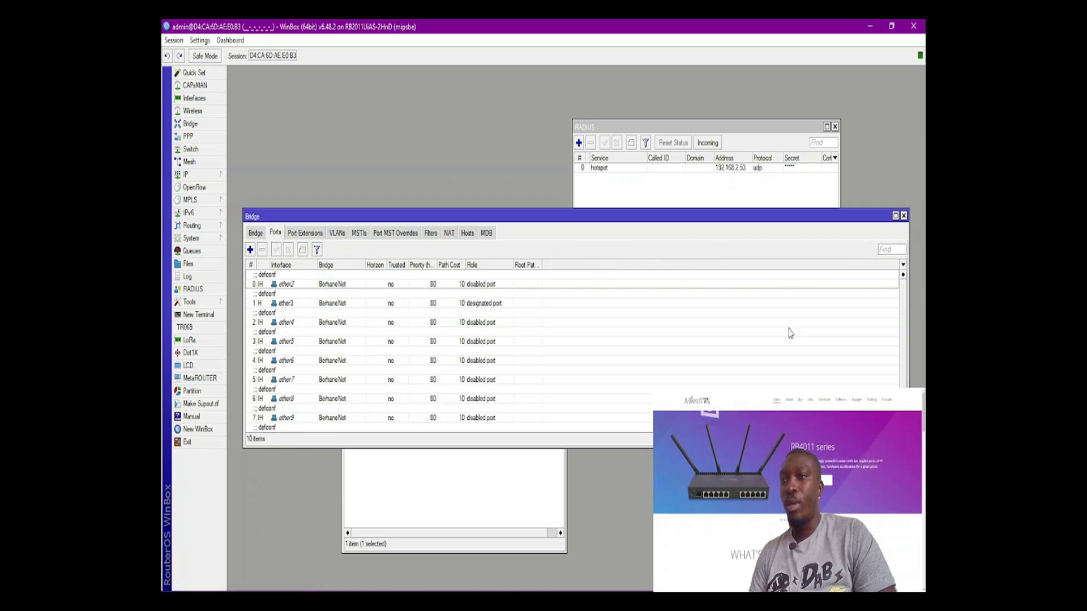
scroll(789, 333, down, 1)
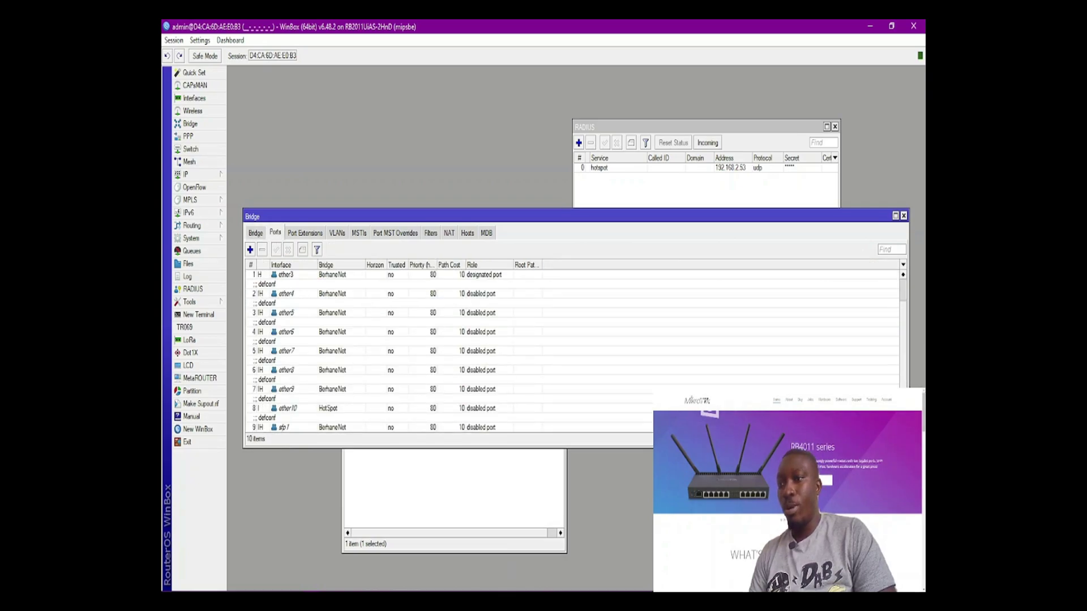
click(318, 413)
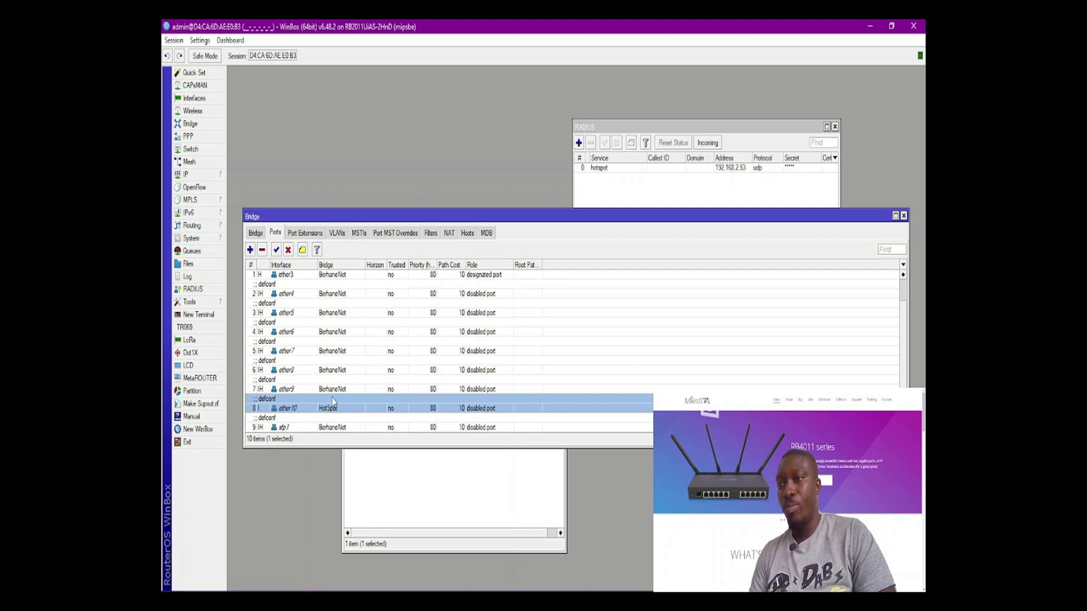
double_click(327, 408)
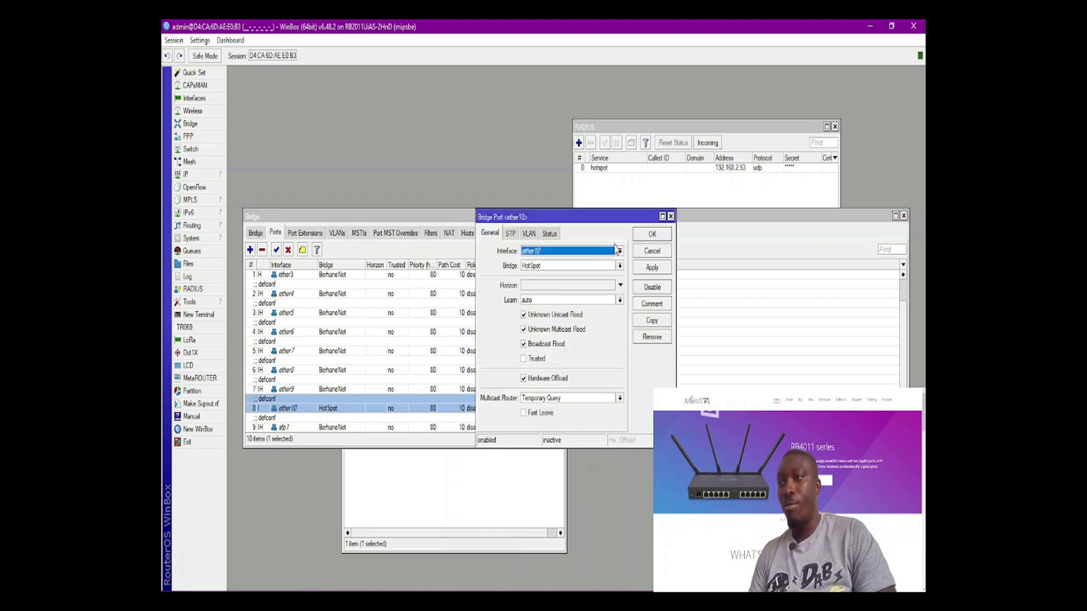
click(670, 217)
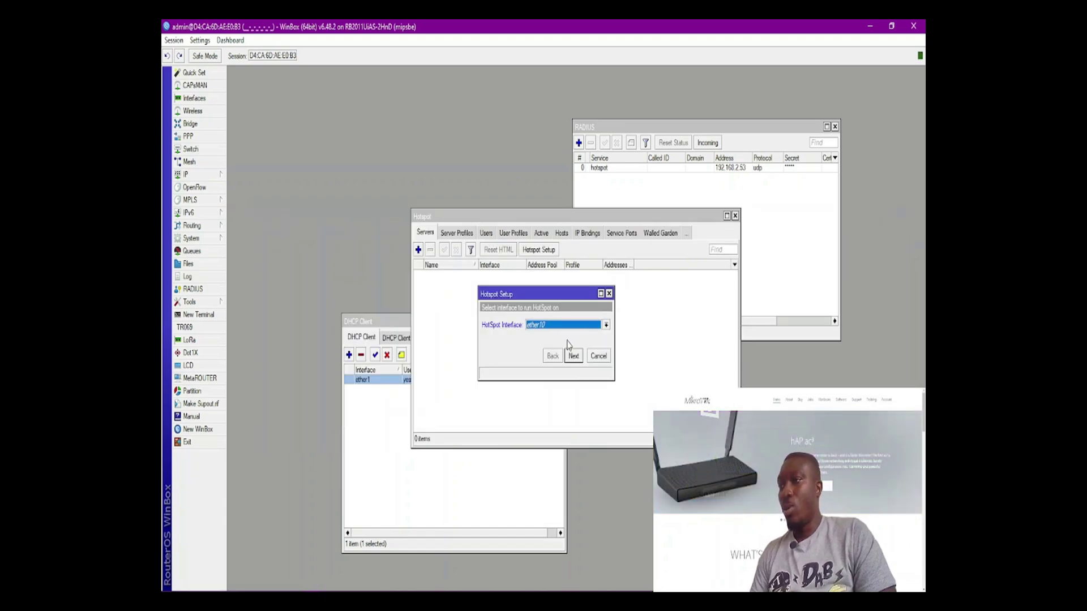
Choose HotSpot as the interface for the hotspot setup
click(543, 328)
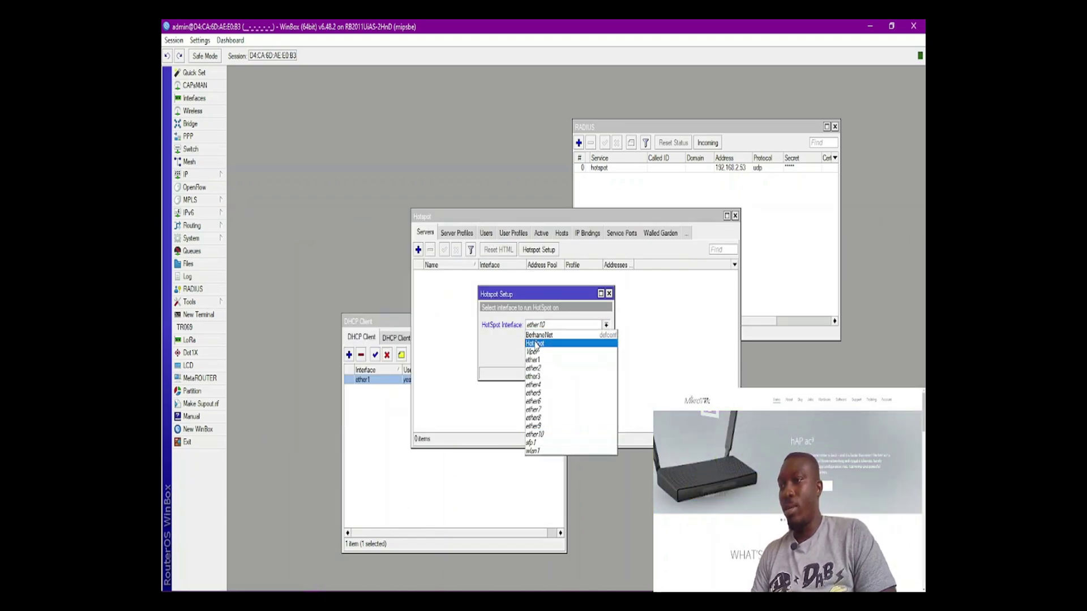
click(534, 344)
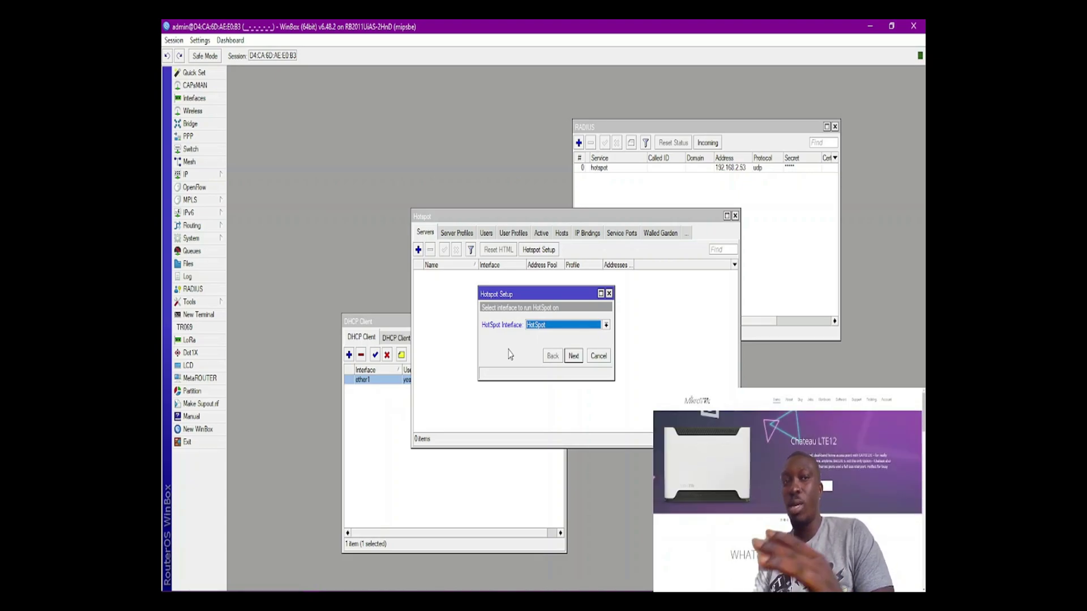
click(574, 357)
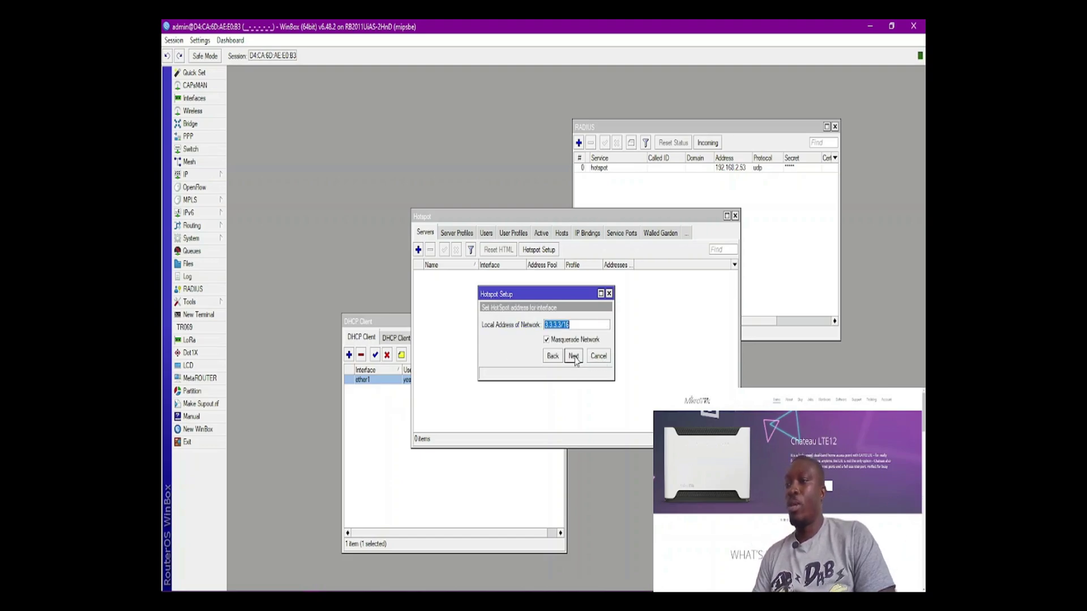
Accept the default address, pool, certificate, SMTP, and DNS servers 9.9.9.9 and 1.1.1.1
click(574, 357)
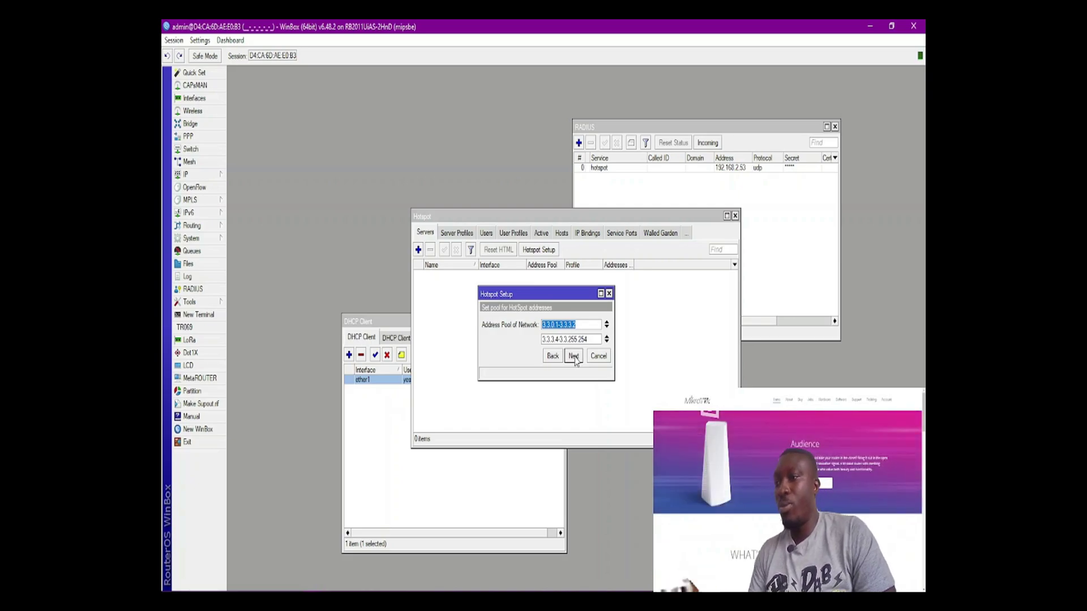
click(574, 357)
click(575, 357)
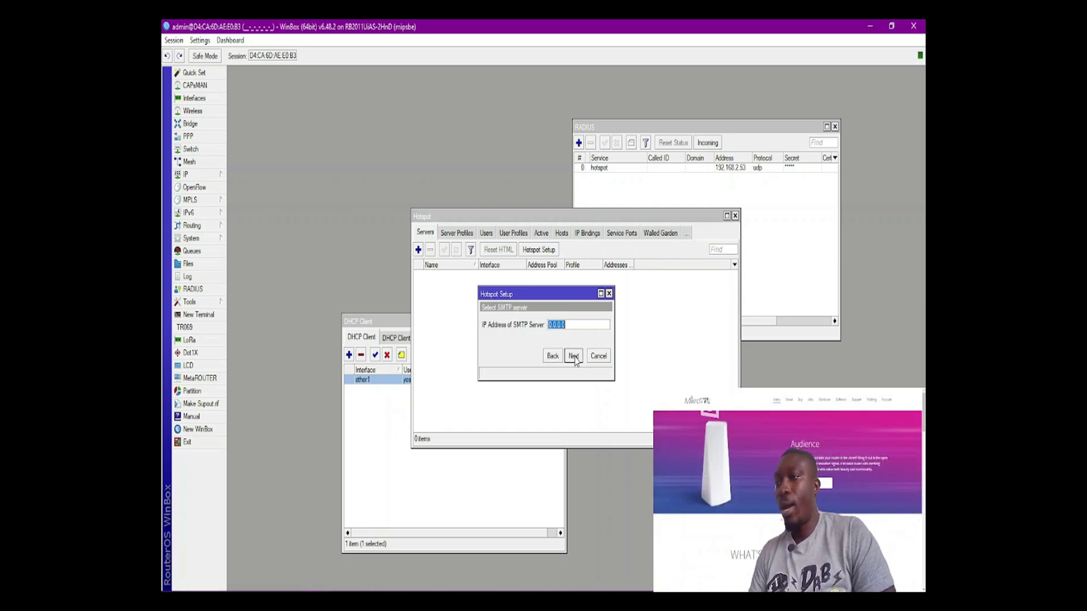
click(552, 359)
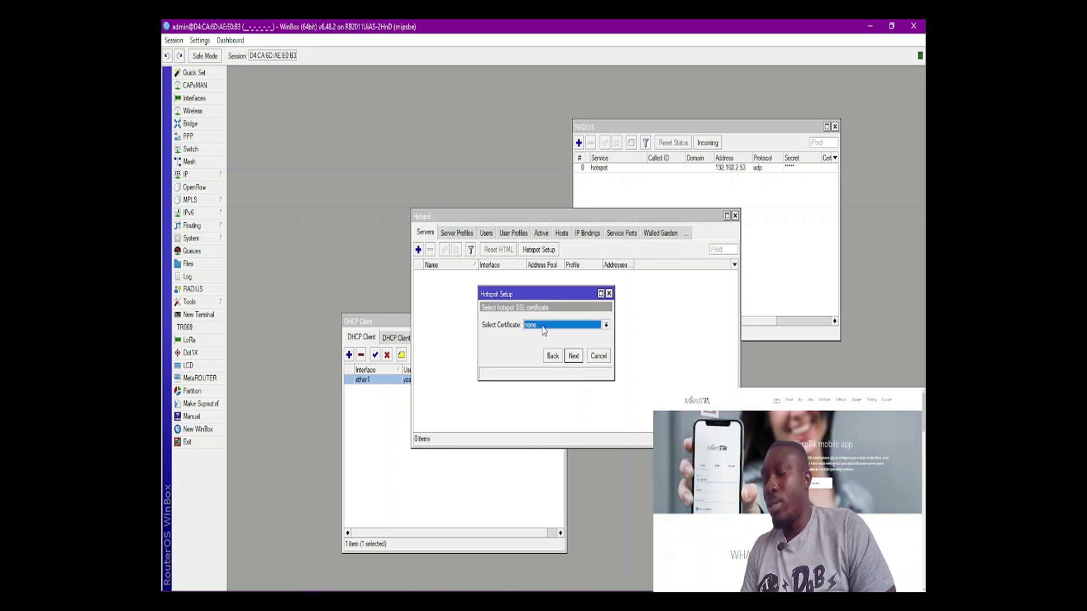
click(574, 357)
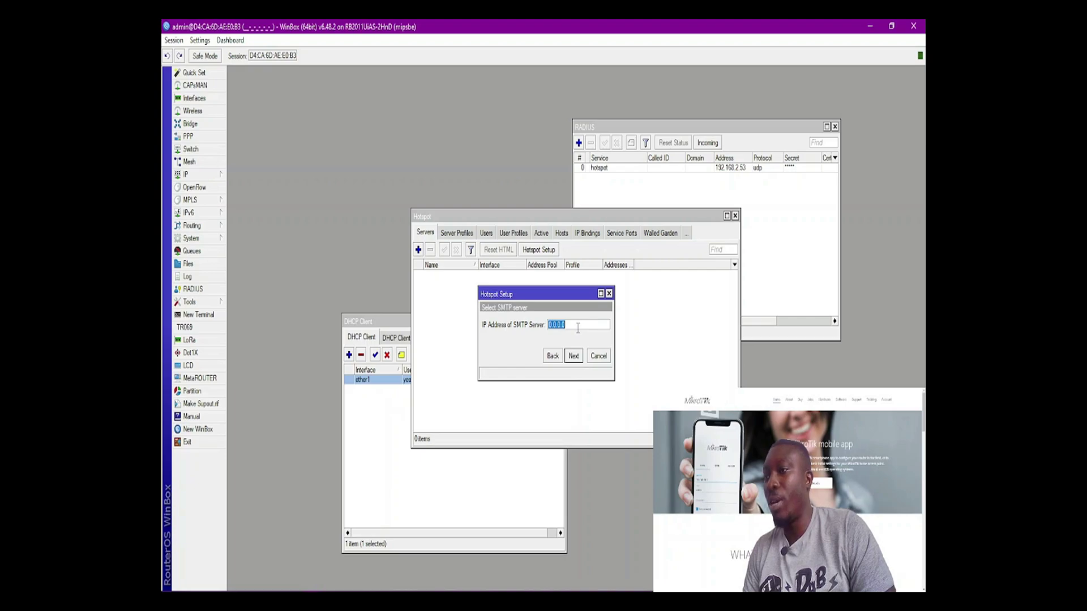
click(575, 357)
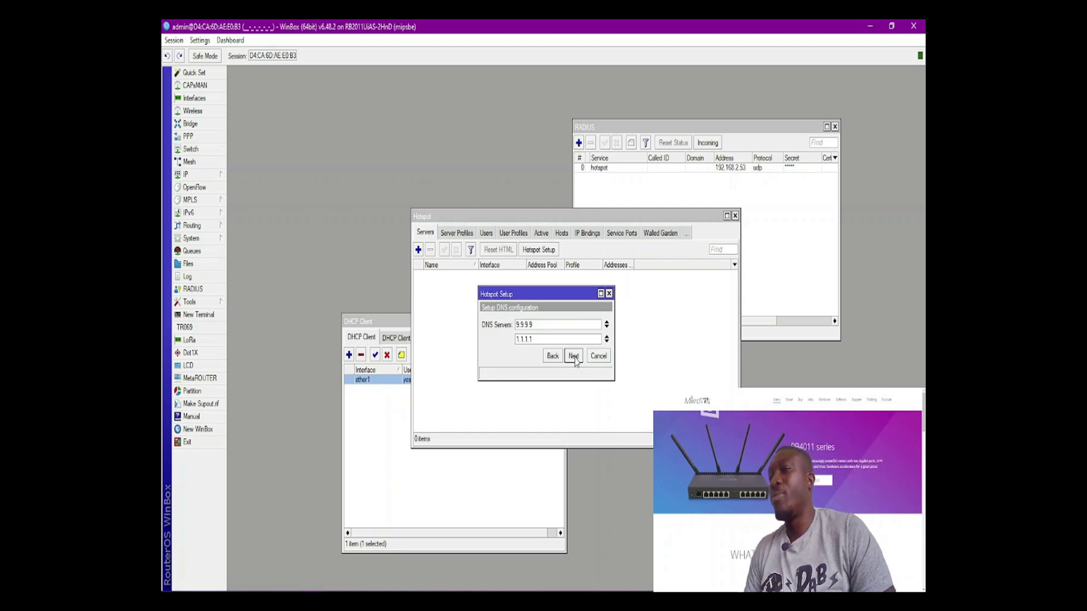
click(574, 356)
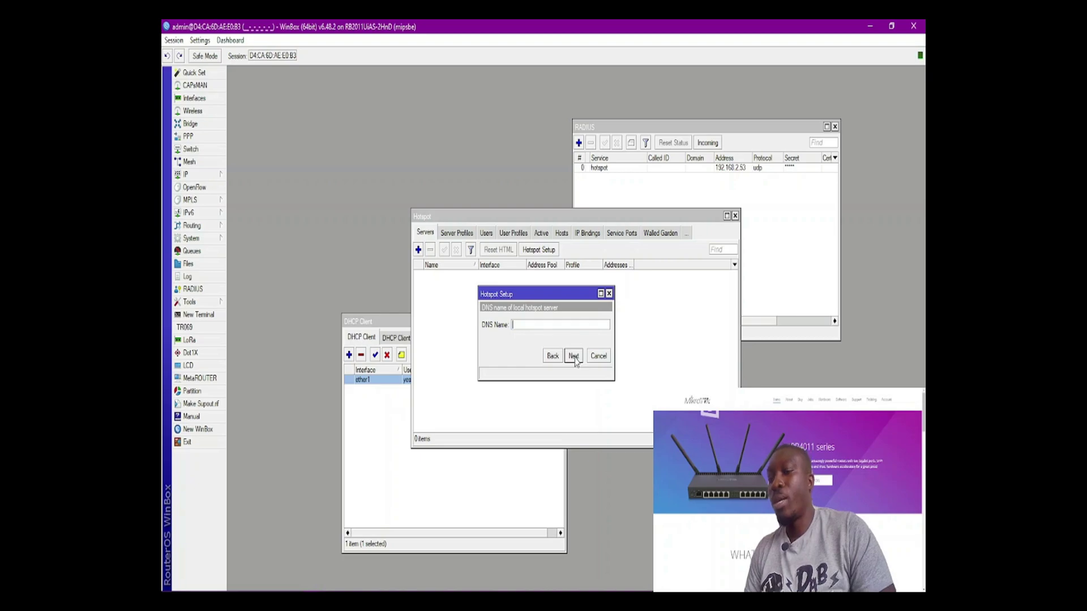
text(w)
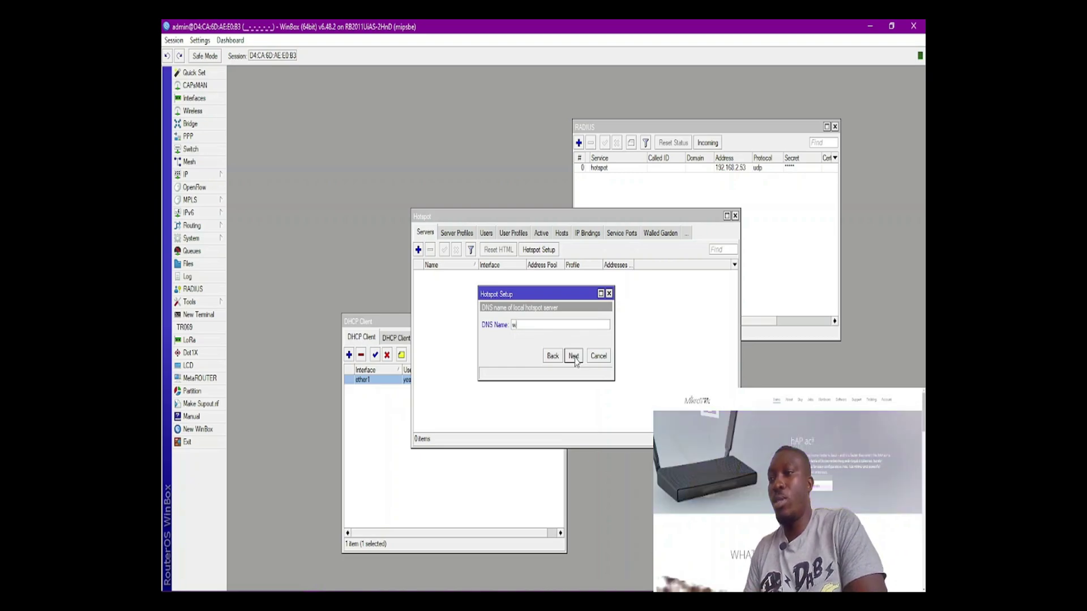
text(ww)
text(.)
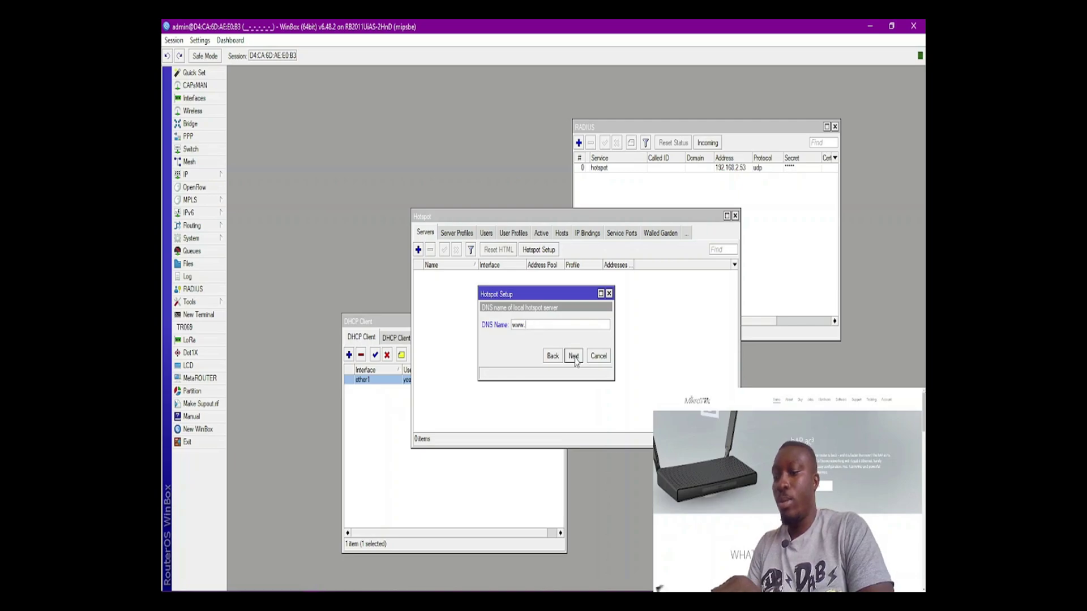
text(owuubi)
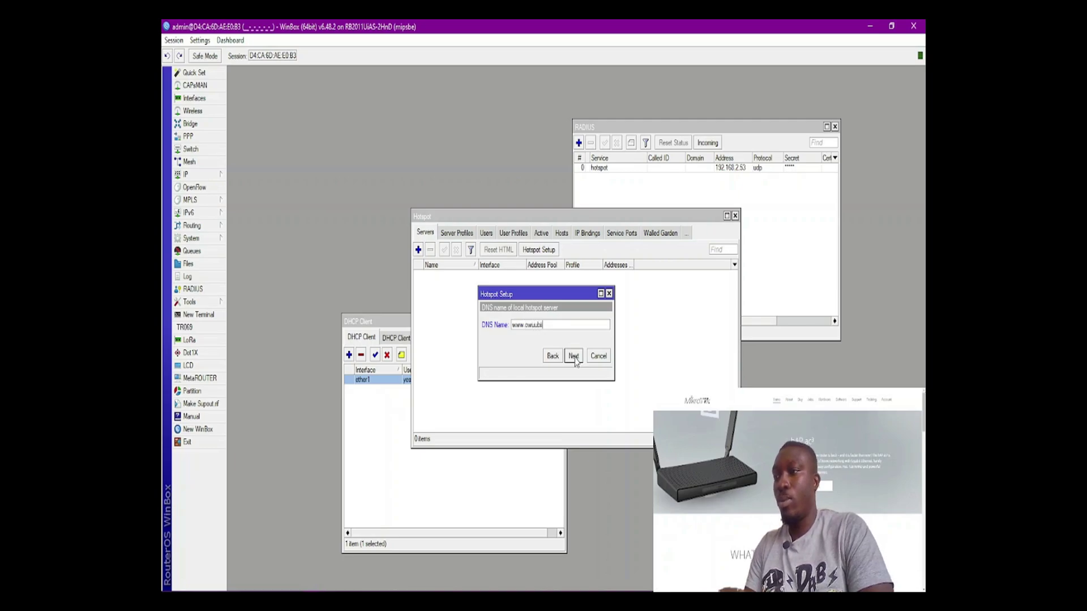
text(.com)
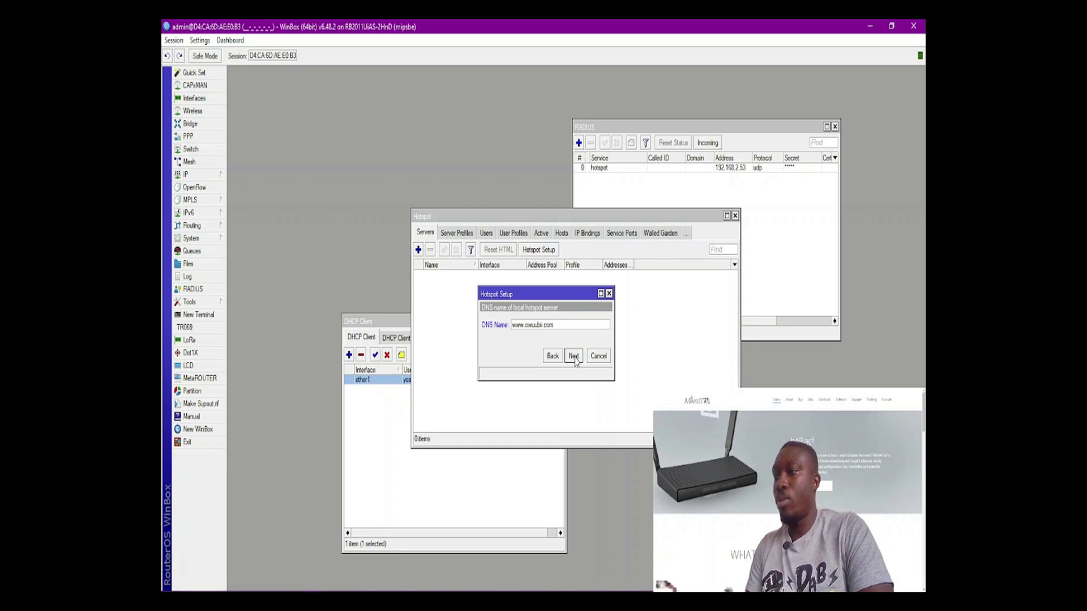
Finish the hotspot setup and set hotspot1's Addresses Per MAC to 1
click(574, 357)
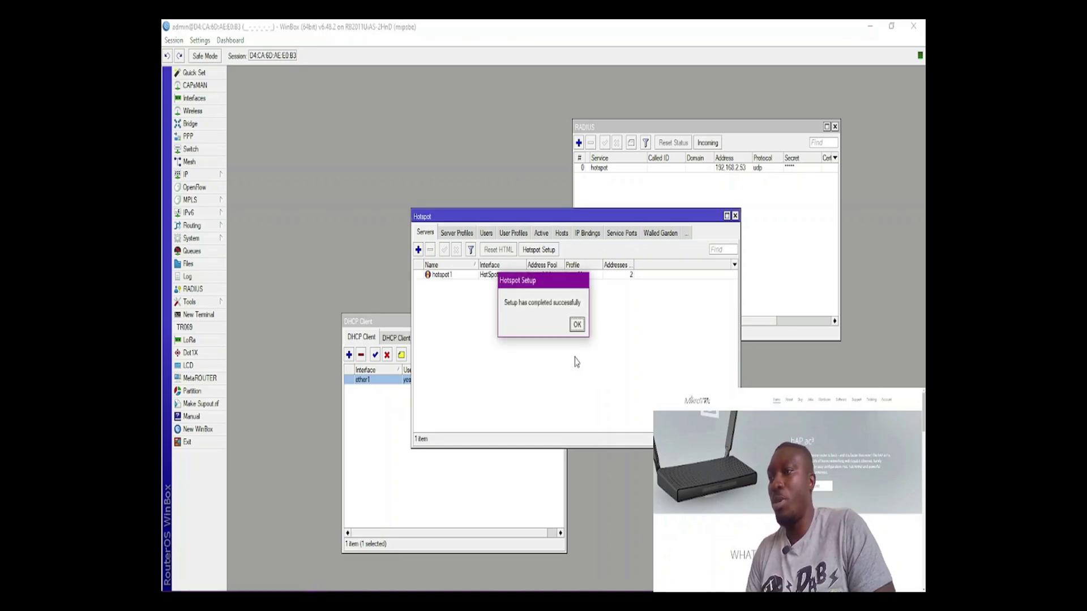
click(576, 325)
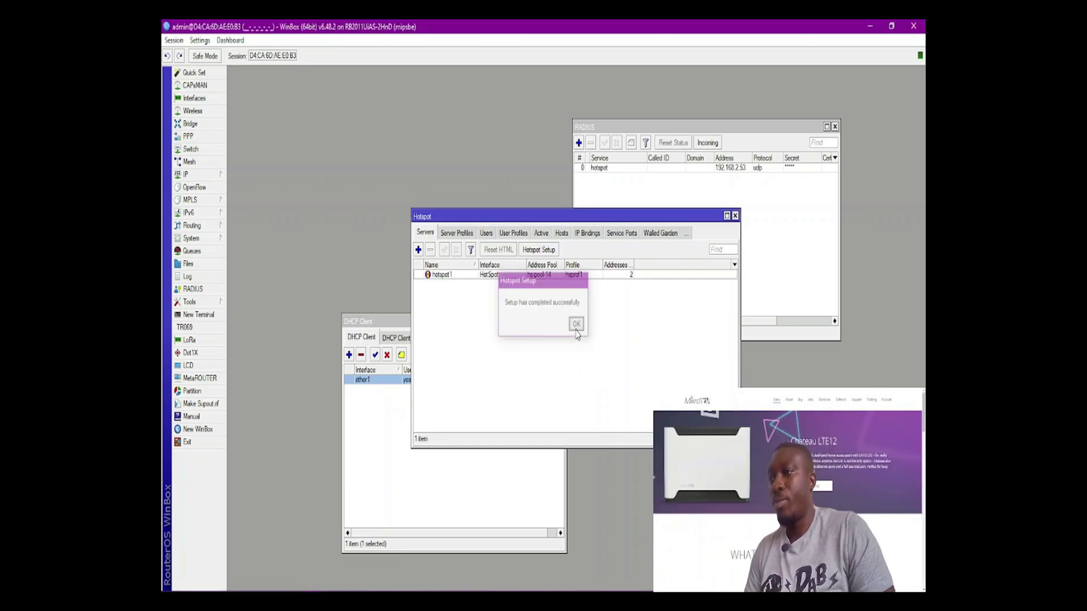
double_click(538, 275)
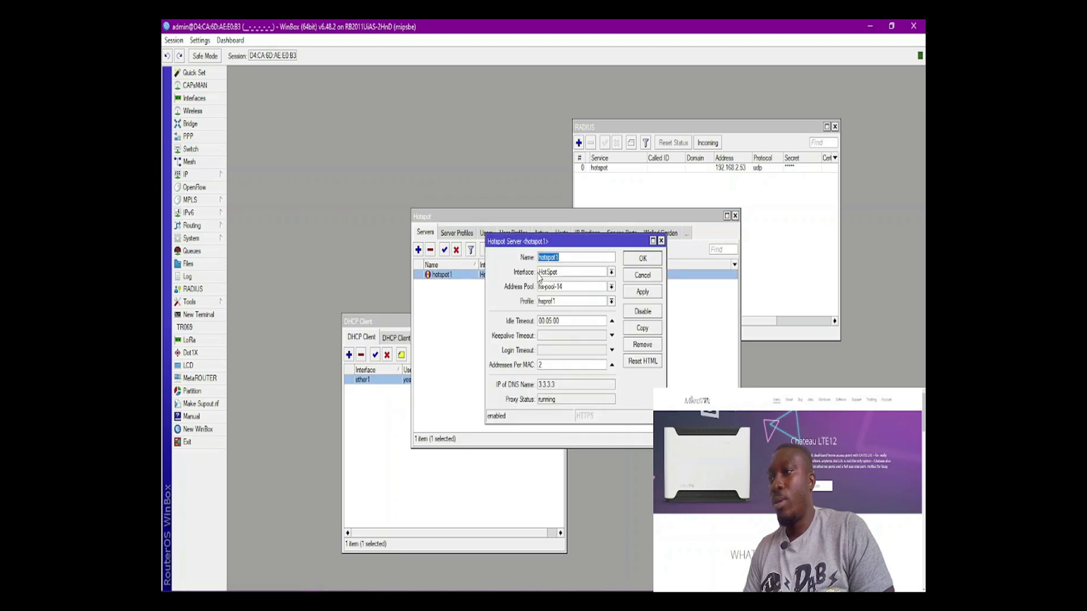
double_click(547, 366)
text(1)
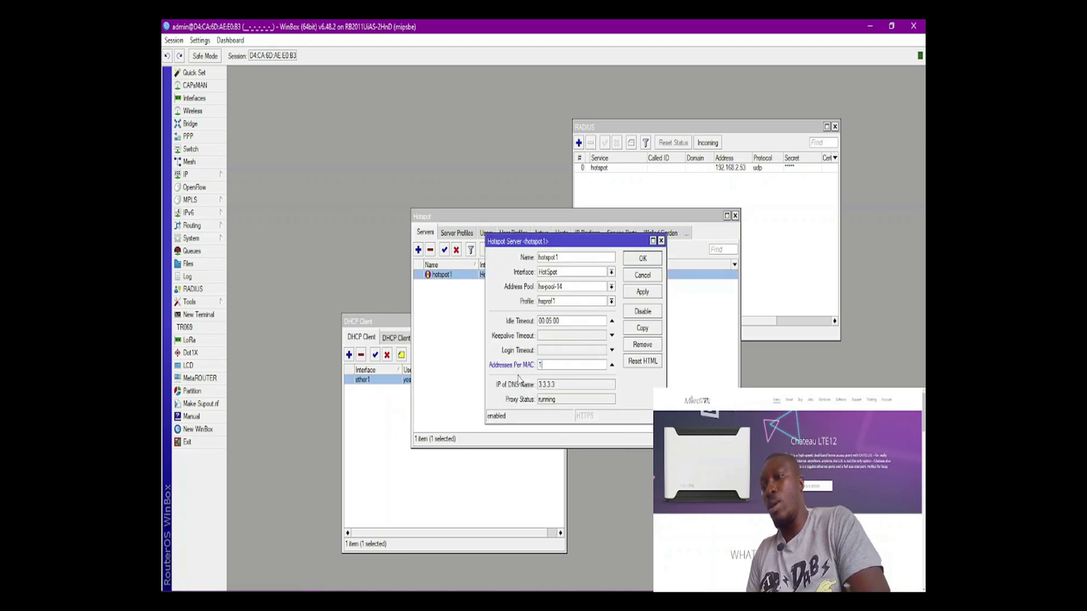
click(635, 294)
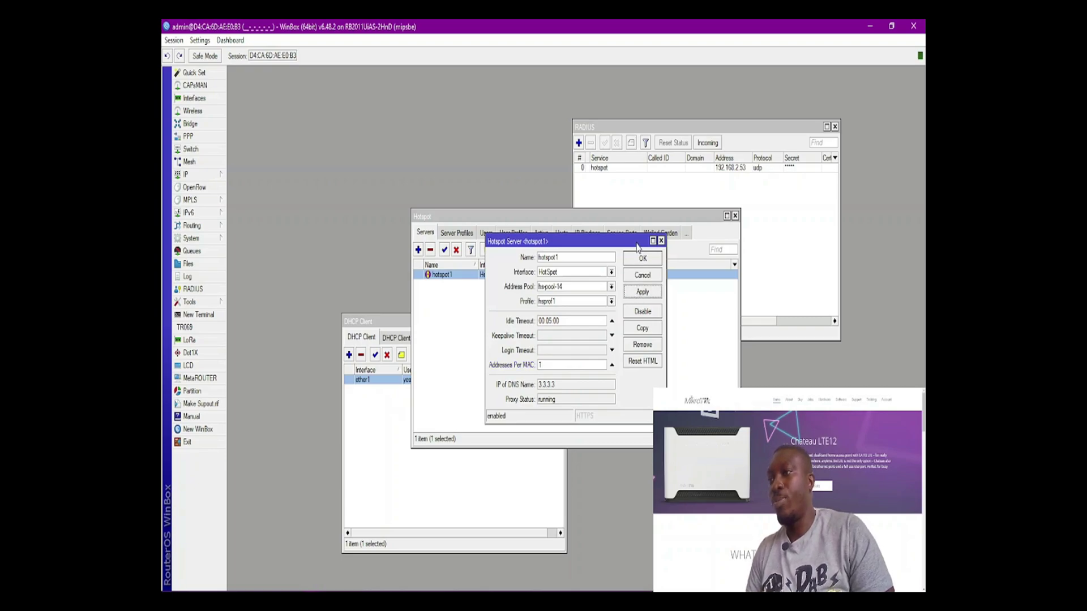
click(639, 259)
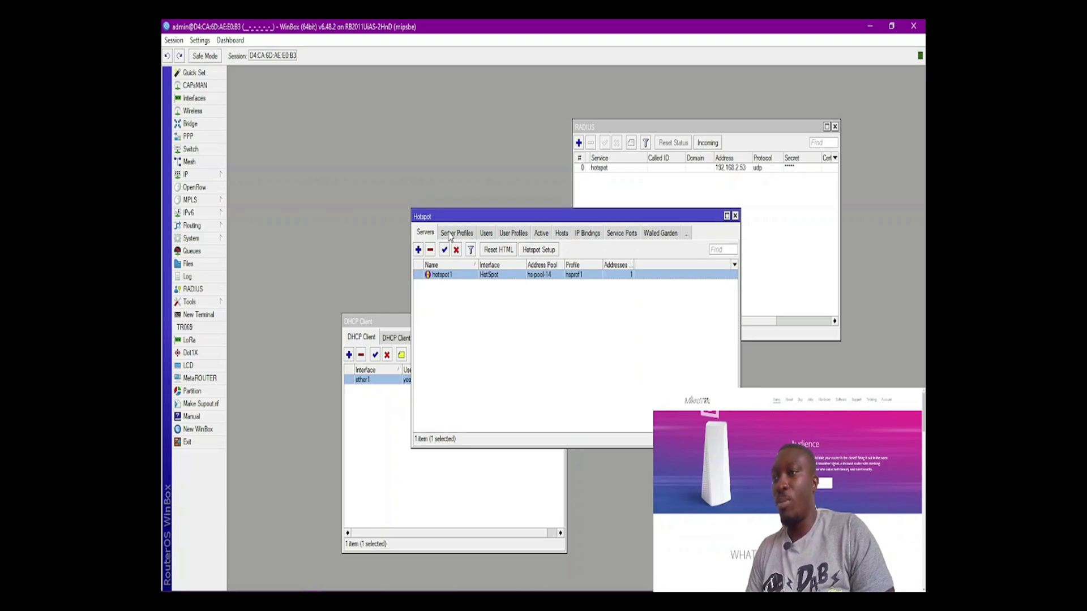
In server profile hsprof1, disable Cookie login and enable Use RADIUS
click(450, 235)
double_click(435, 284)
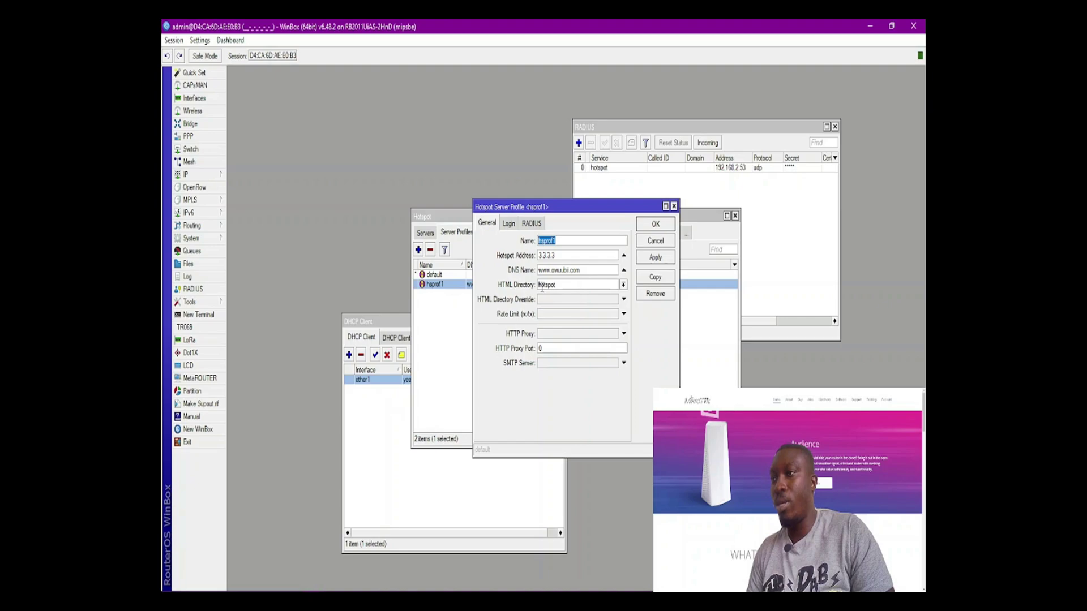
click(509, 224)
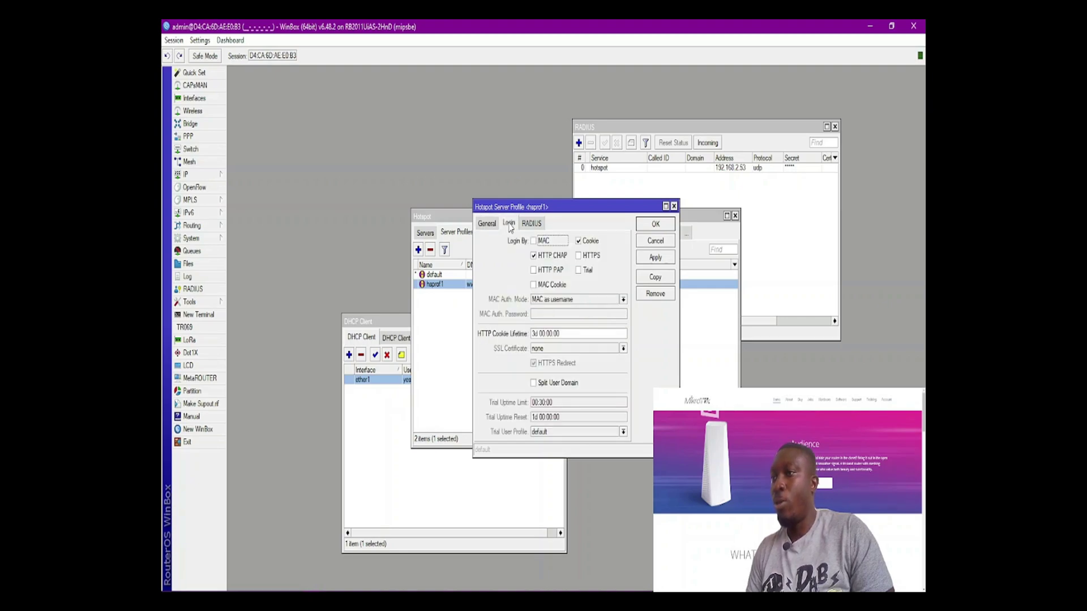
click(585, 244)
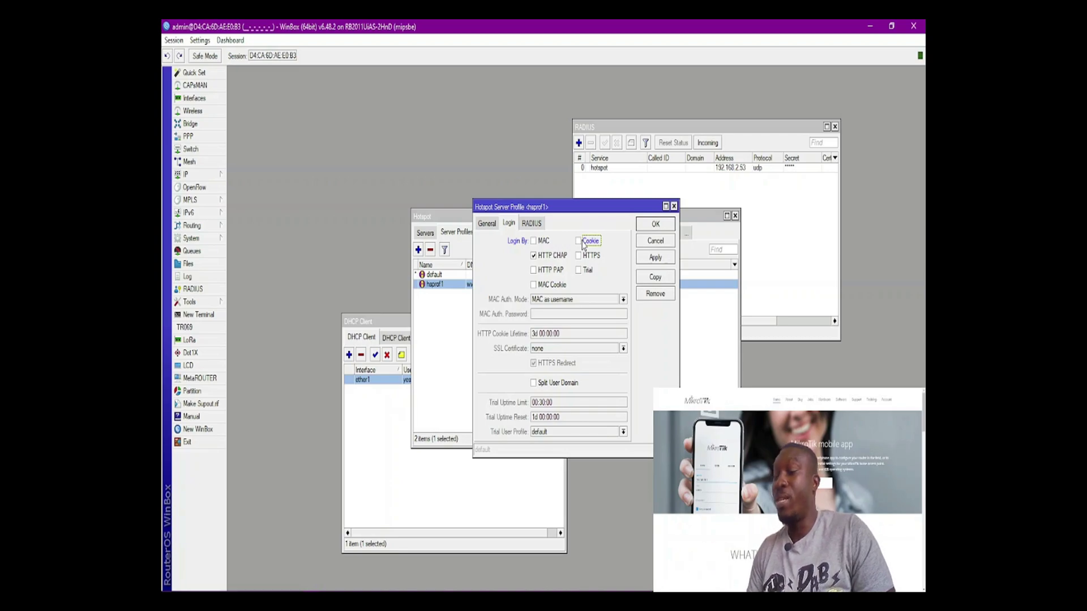
click(533, 223)
click(519, 241)
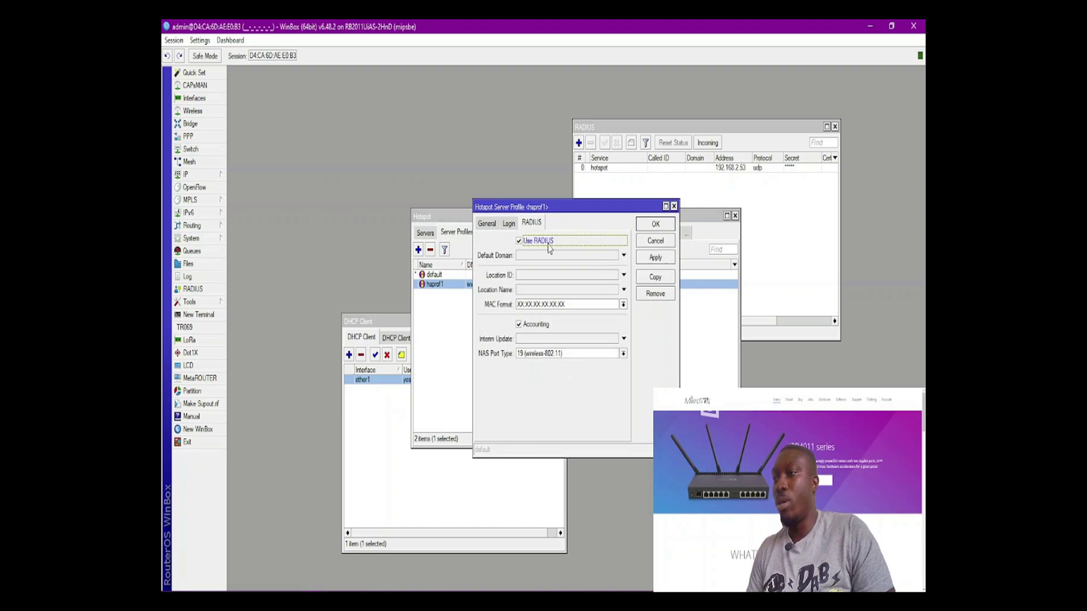
Review hsprof1's General, Login and RADIUS settings, then save and close the profile
click(491, 224)
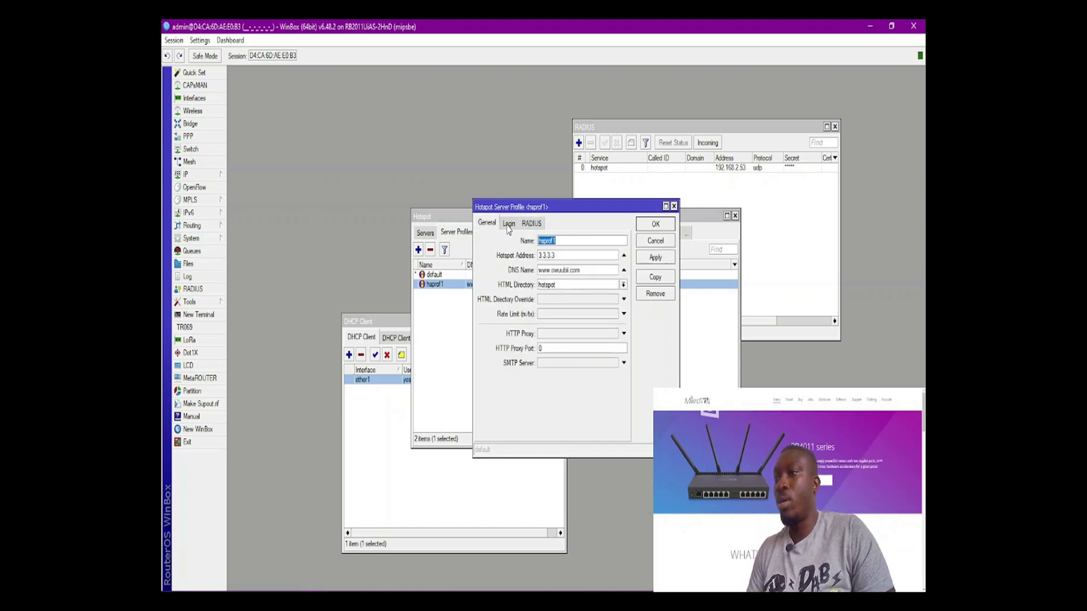
click(532, 225)
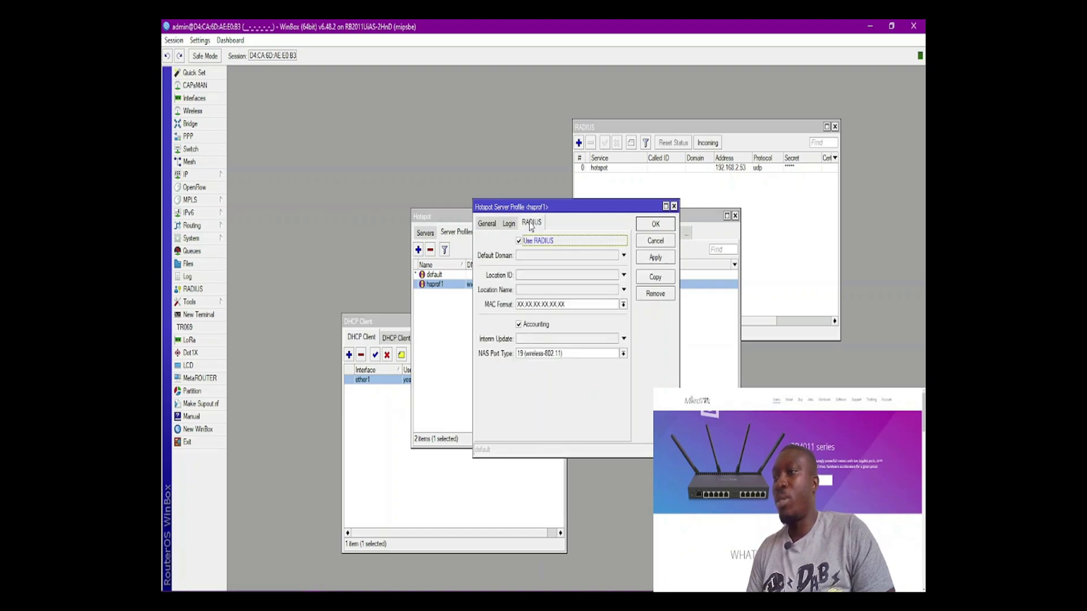
click(510, 224)
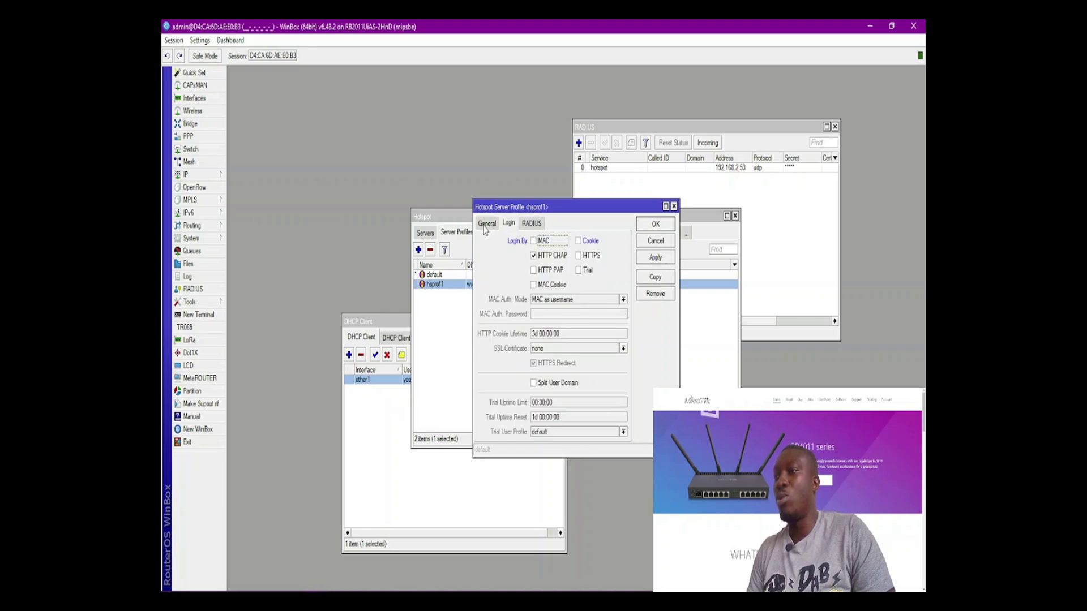
click(486, 224)
click(532, 225)
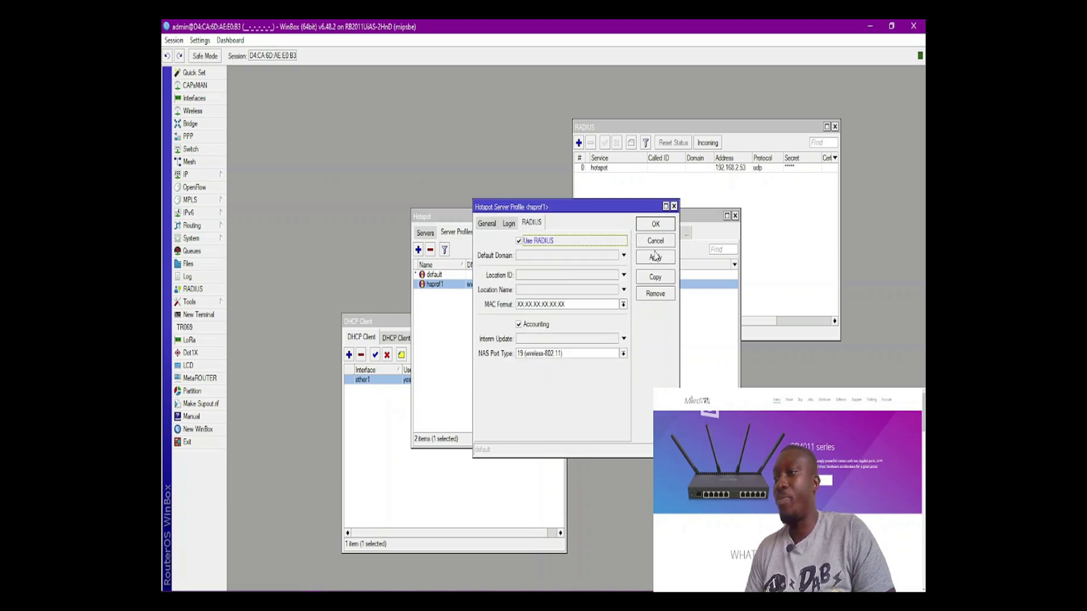
click(655, 225)
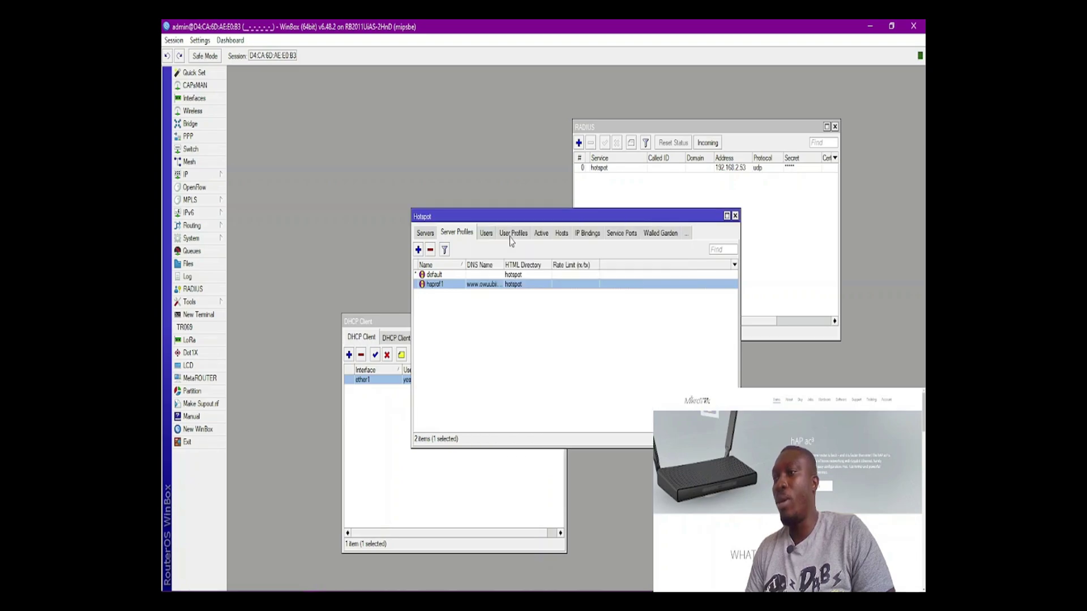
drag(502, 216, 620, 292)
drag(441, 330, 409, 302)
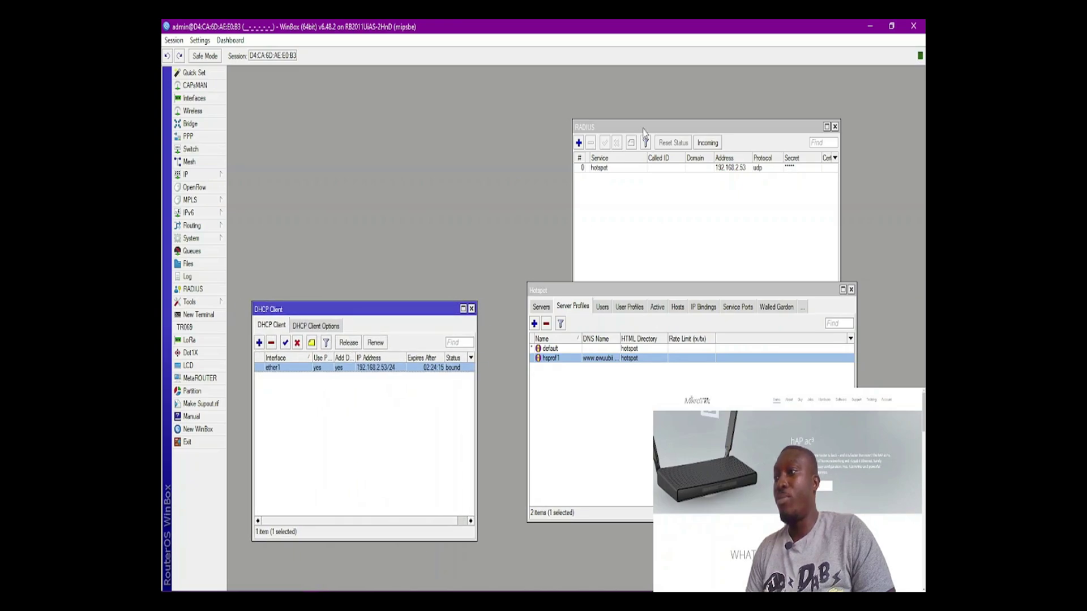
drag(645, 133, 548, 82)
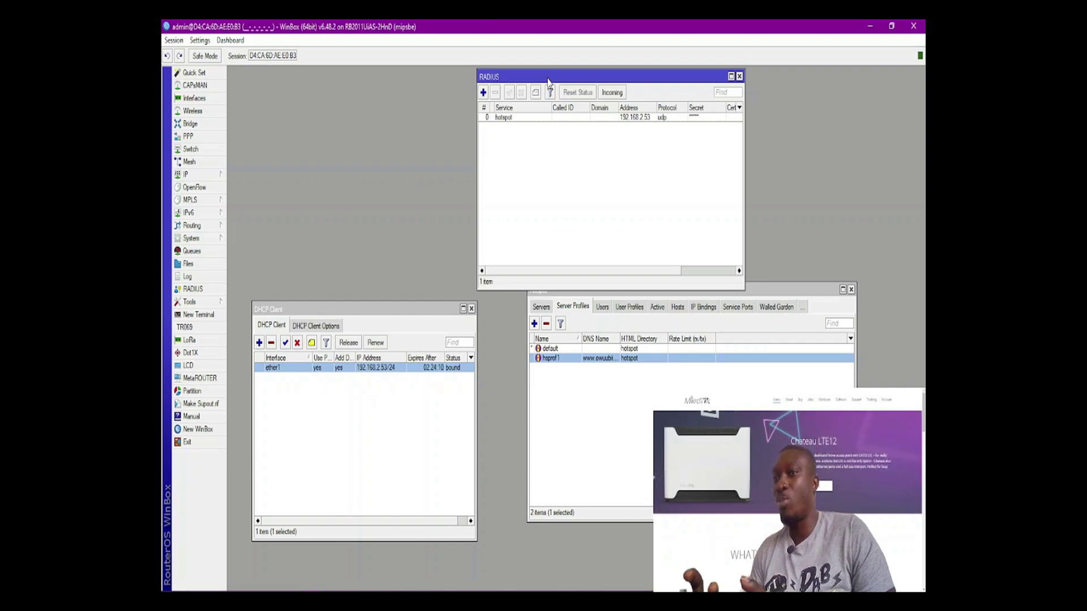
click(189, 264)
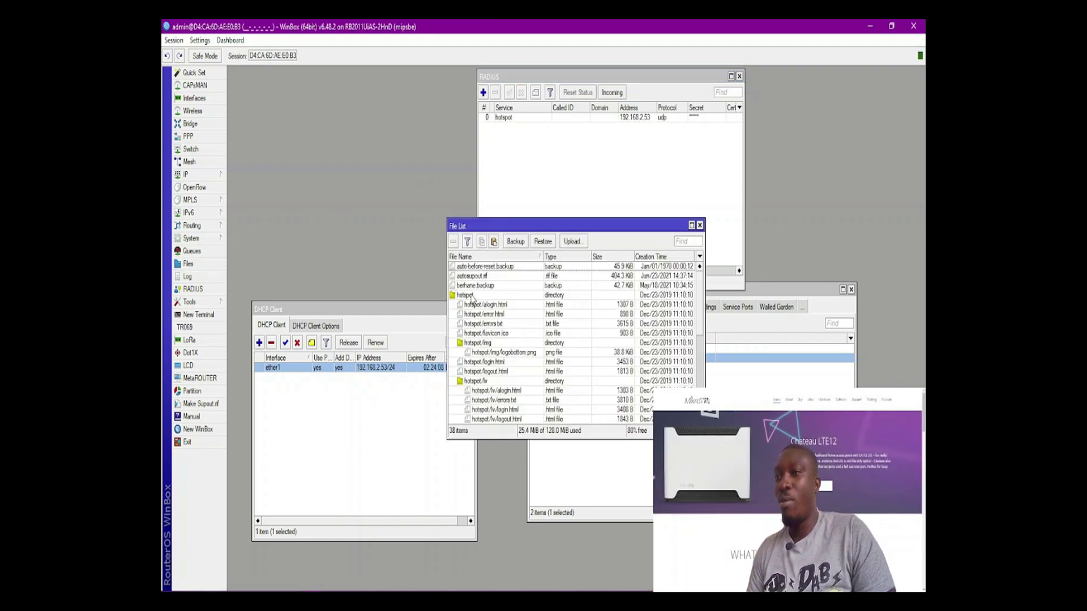
scroll(701, 310, down, 5)
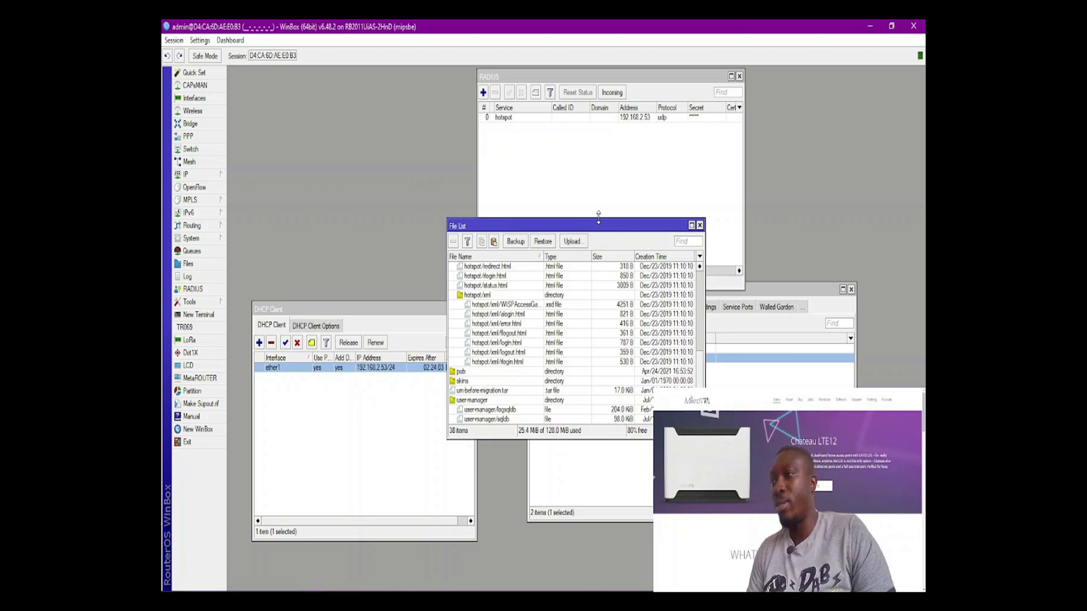
drag(596, 213, 607, 86)
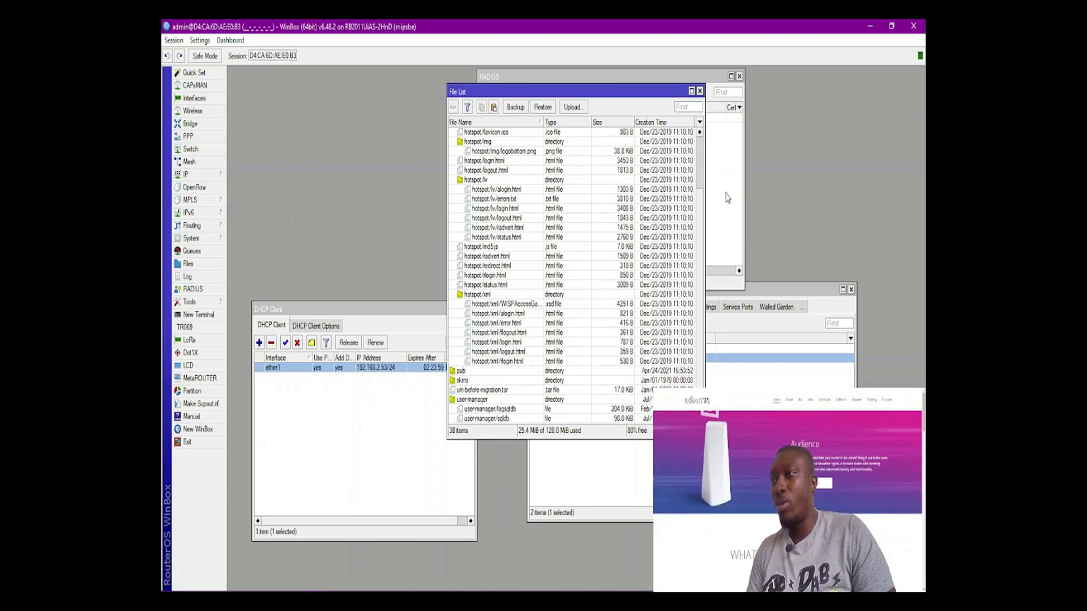
scroll(702, 209, up, 3)
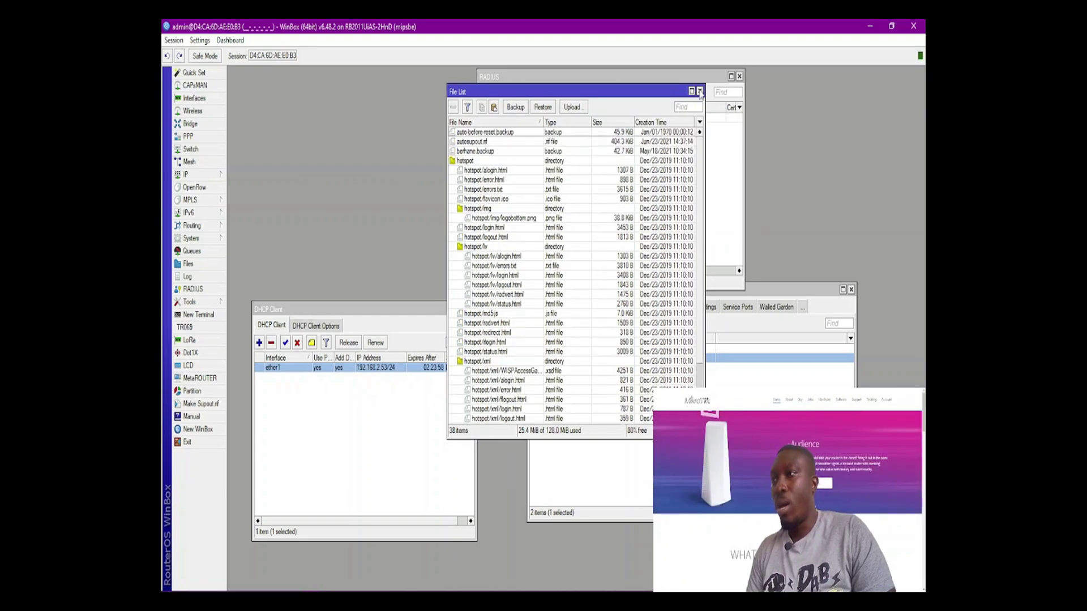
click(699, 91)
click(191, 238)
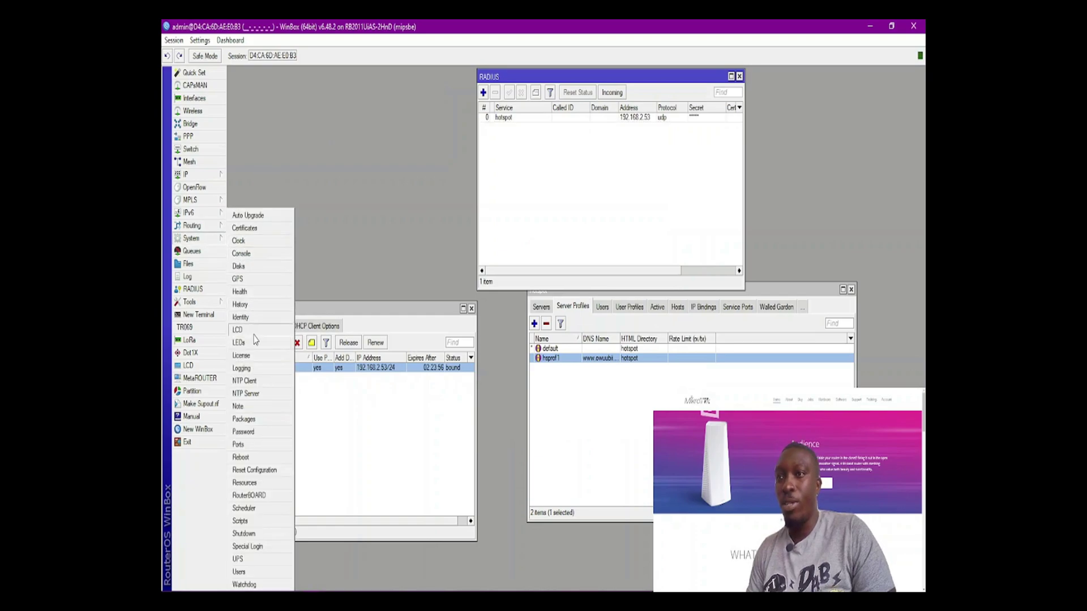
Open System > Packages and locate the user-manager package at version 6.48.2
click(255, 419)
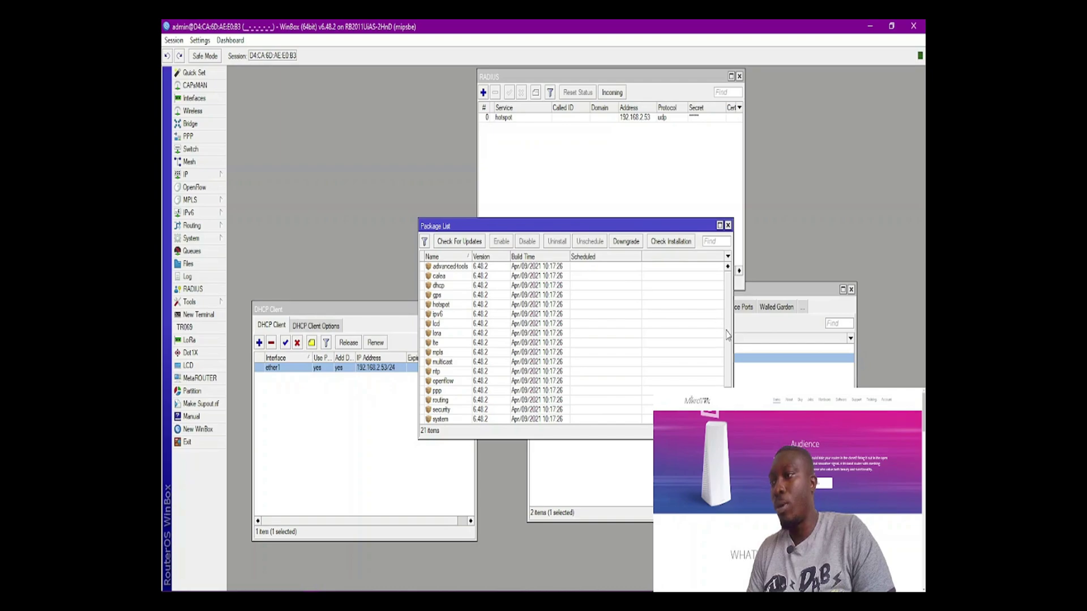
scroll(726, 336, down, 2)
click(450, 410)
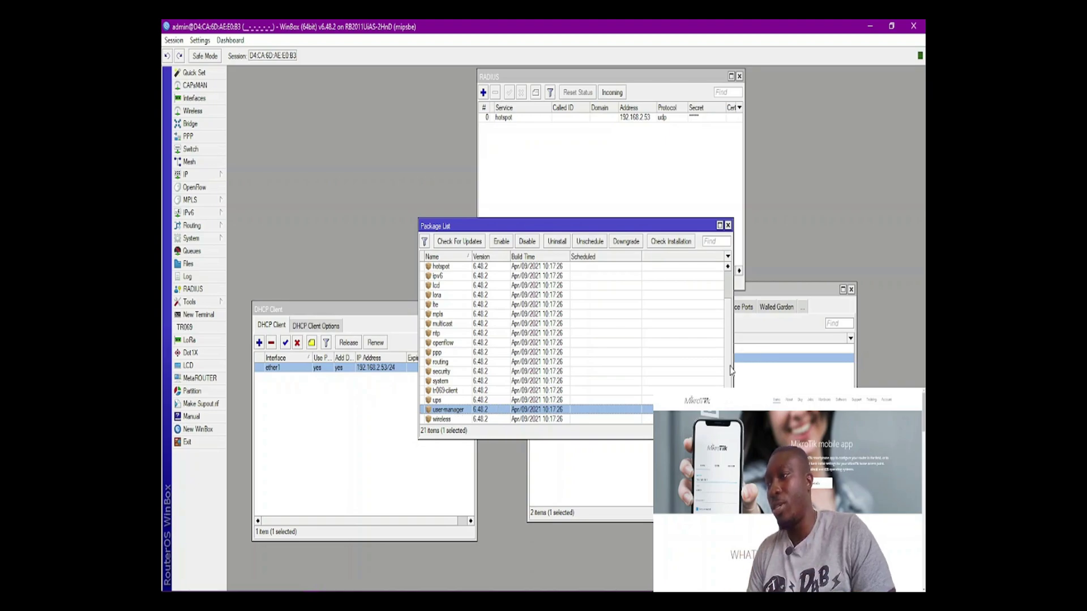
scroll(730, 371, up, 1)
scroll(727, 353, up, 1)
scroll(726, 363, down, 1)
scroll(726, 371, down, 1)
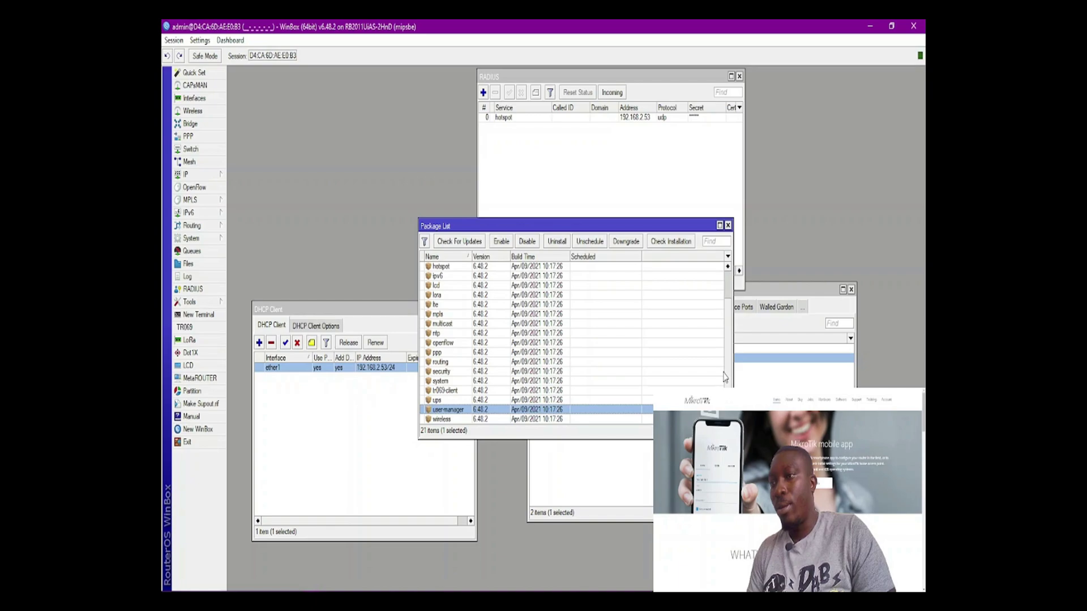
scroll(725, 377, up, 2)
scroll(716, 380, down, 2)
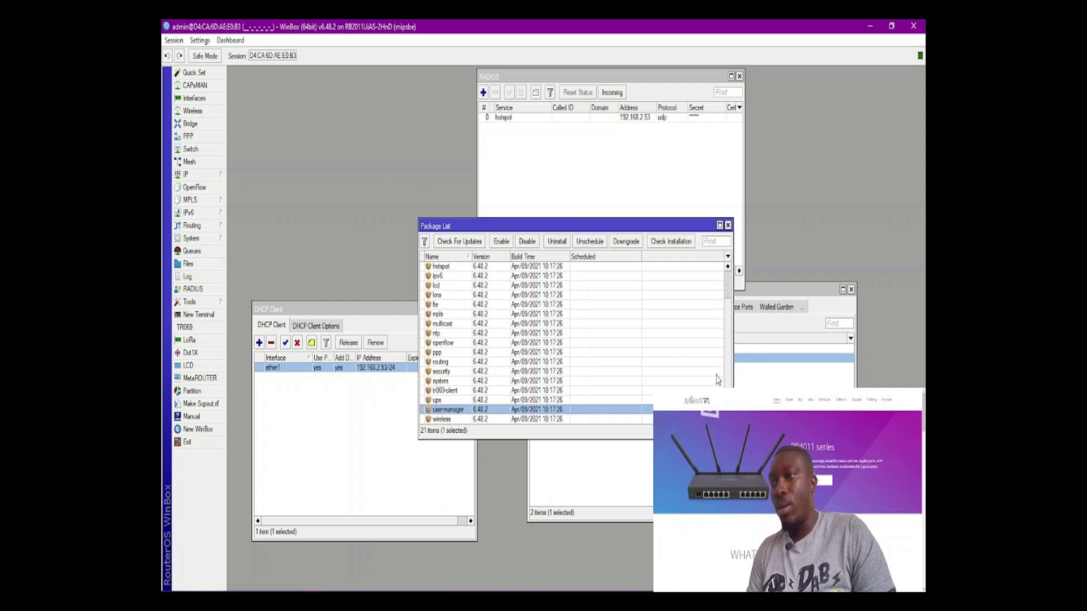
scroll(727, 290, up, 2)
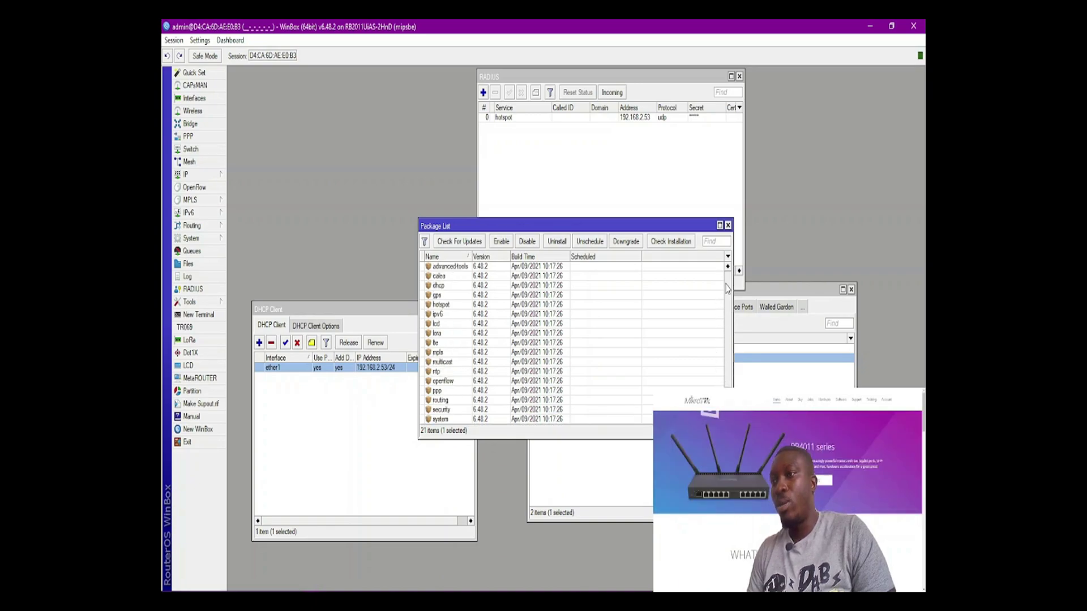
scroll(725, 327, down, 2)
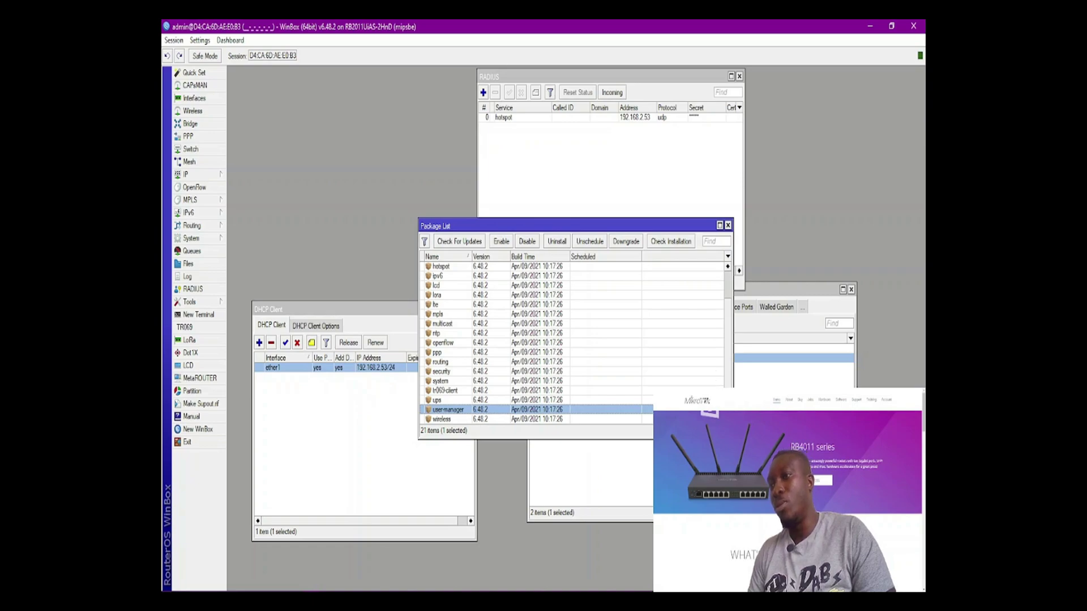
scroll(736, 349, up, 2)
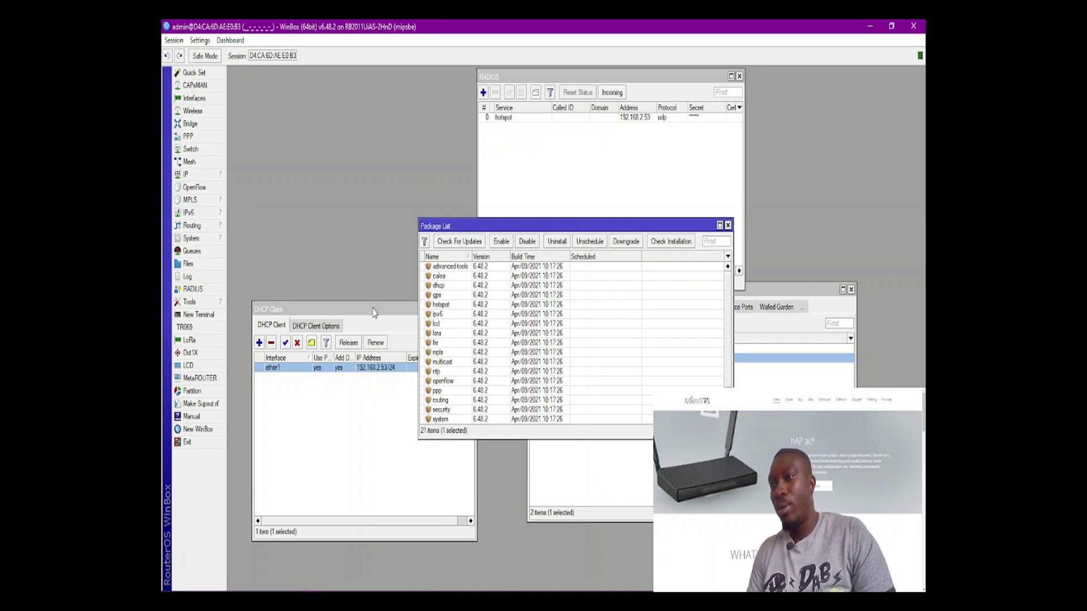
click(450, 342)
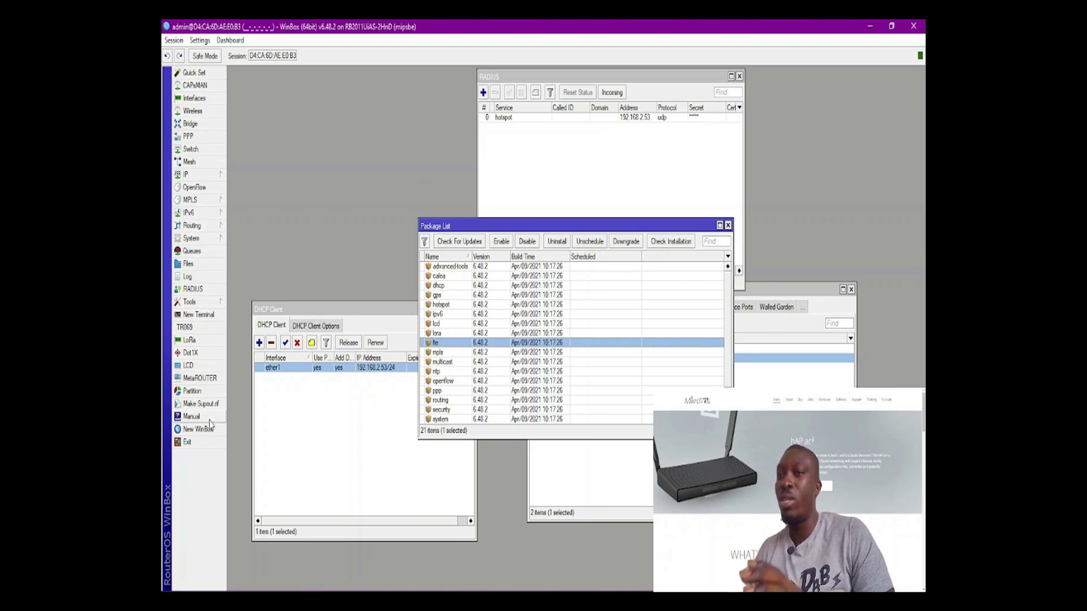
Close the package list and show hotspot1 with profile hsprof1 in Hotspot Servers
click(728, 227)
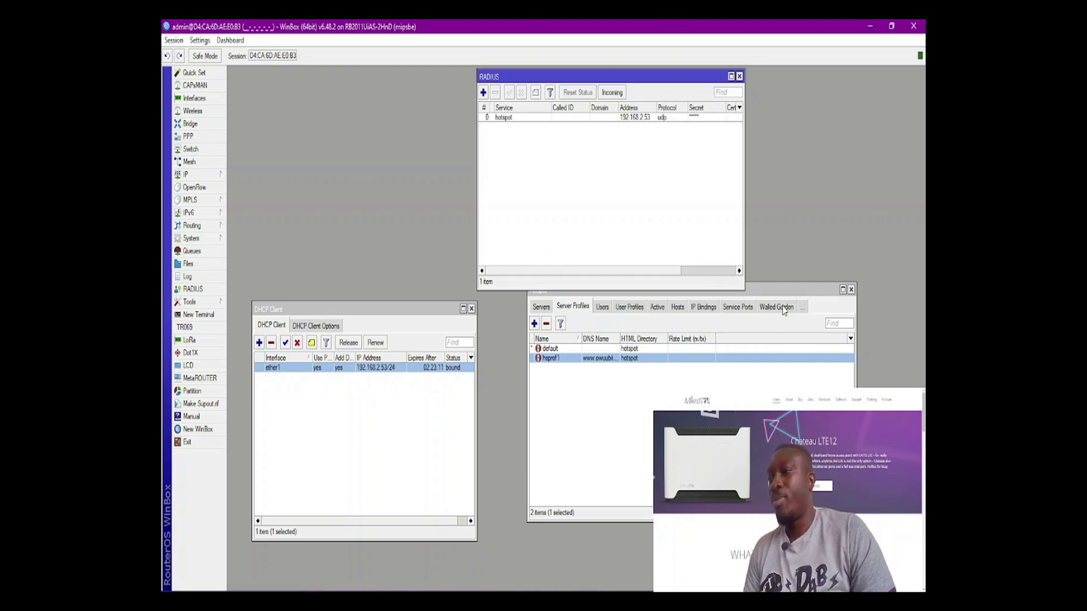
click(774, 286)
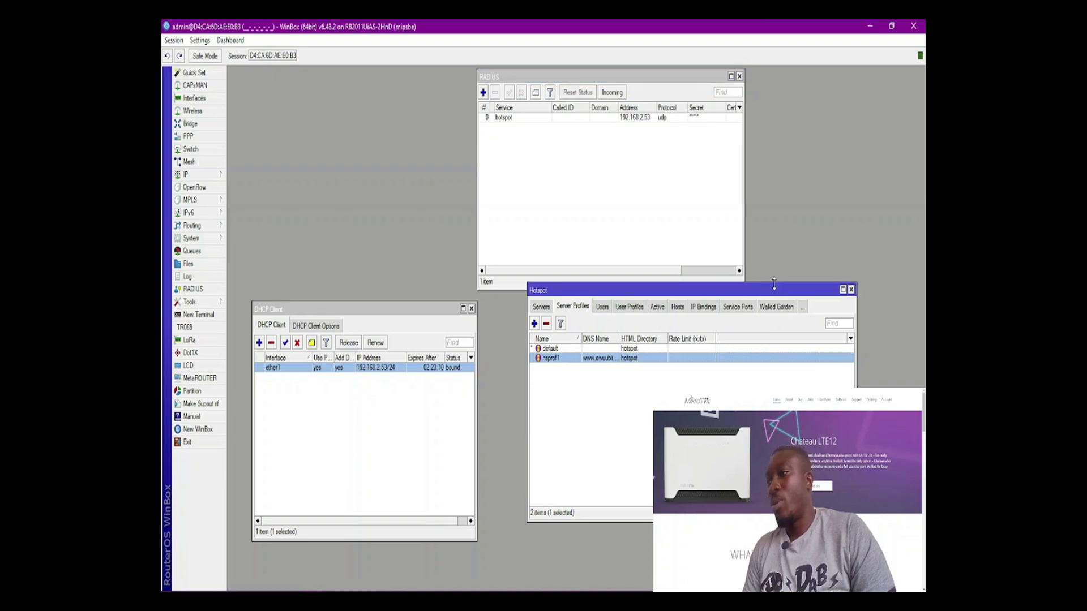
click(540, 307)
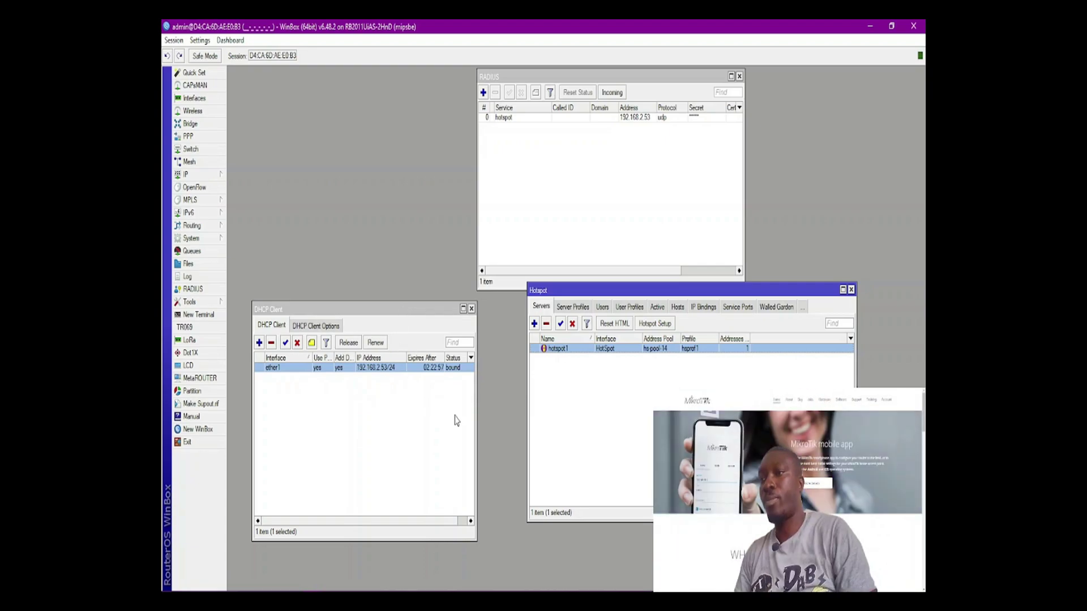
Minimize WinBox, refresh the desktop, and bring up the hotspot login page in Edge
mouse_move(382, 586)
click(390, 587)
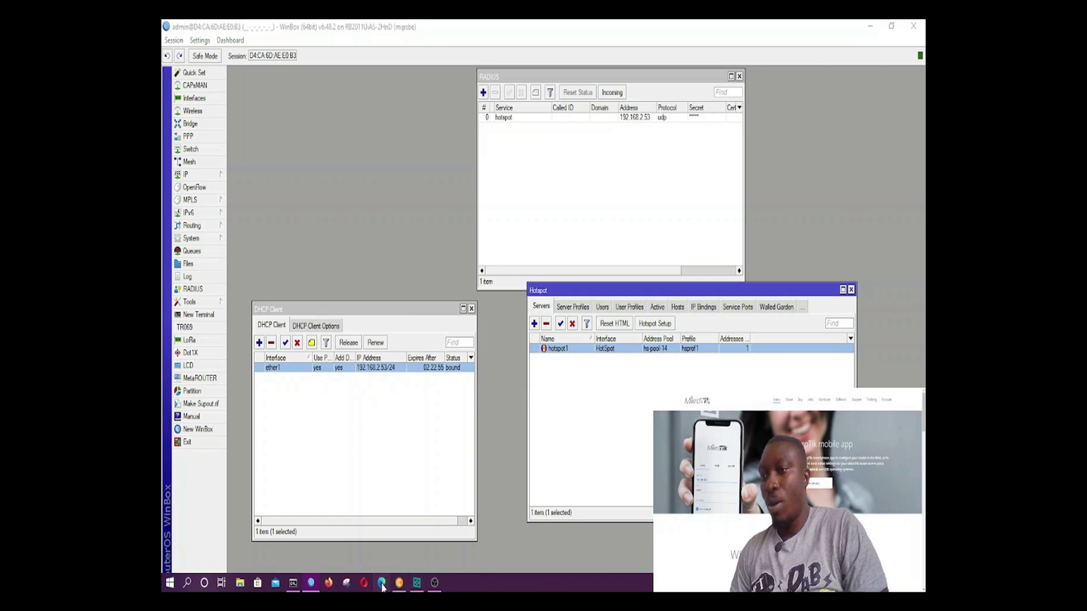
click(870, 26)
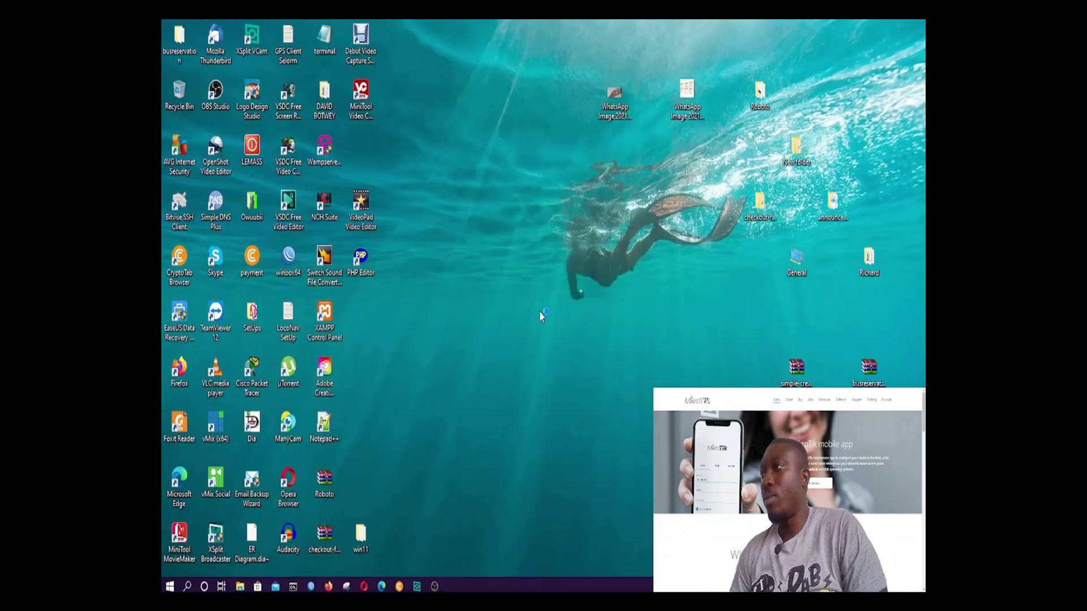
right_click(539, 313)
click(553, 350)
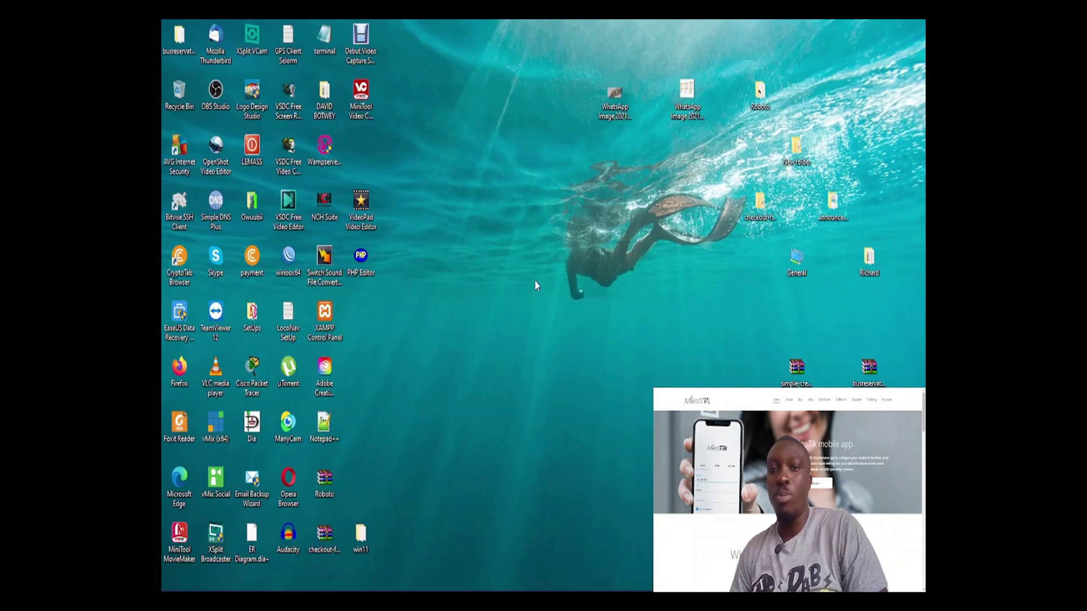
click(884, 255)
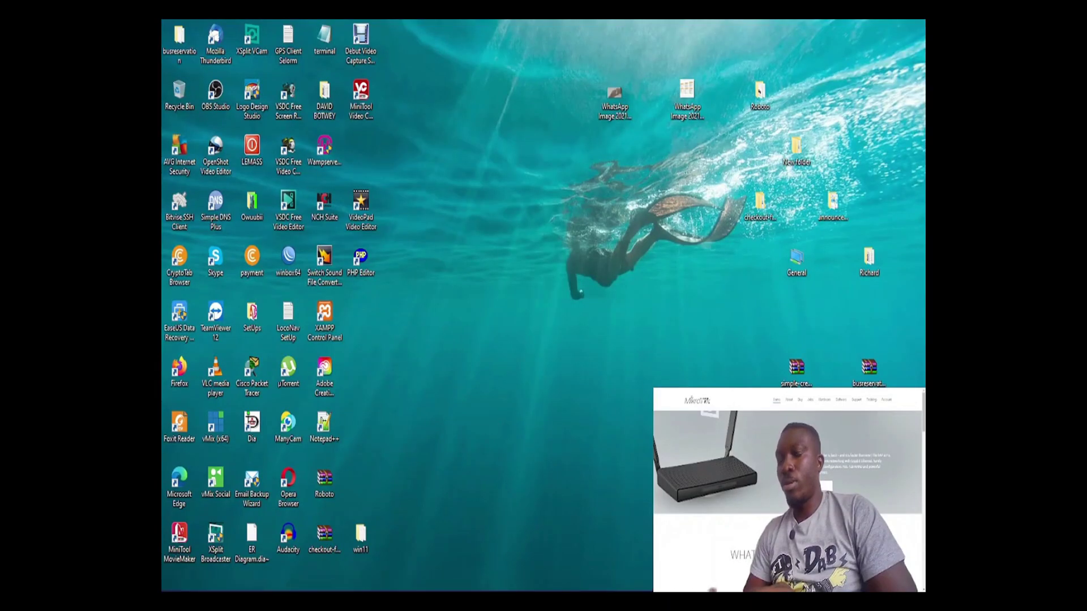
mouse_move(382, 583)
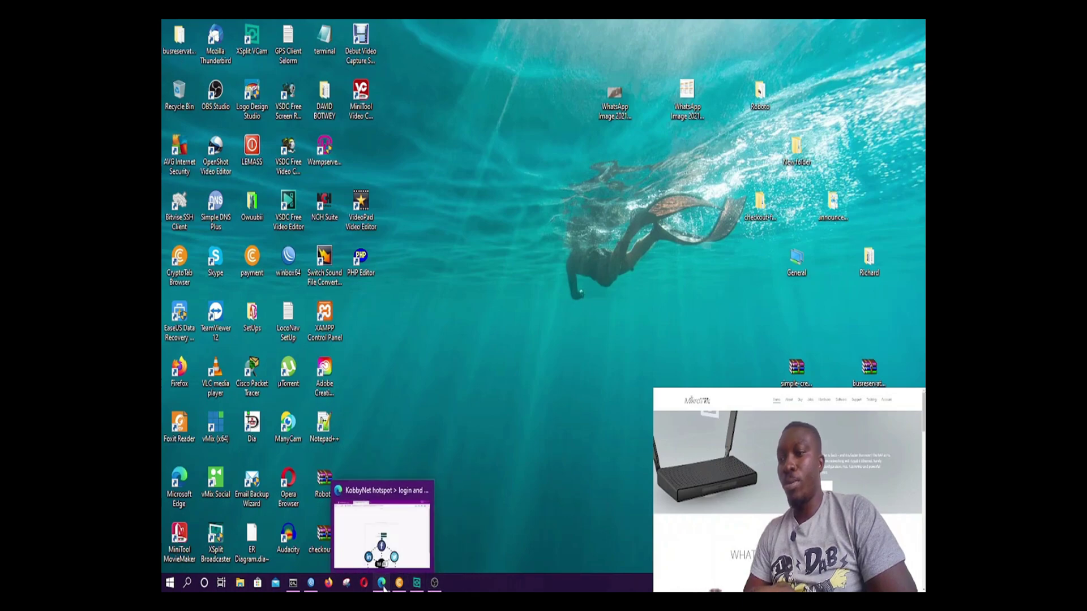
click(387, 564)
Reload and maximize the KobbyNet login page, submit the admin credentials, then minimize Edge
click(239, 79)
click(838, 52)
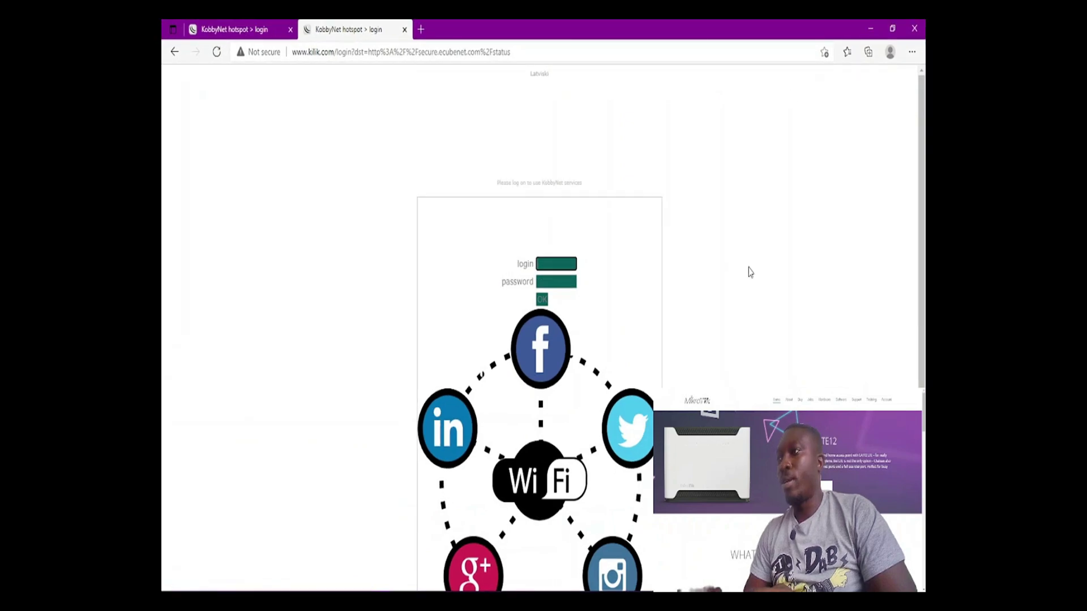
scroll(923, 215, down, 1)
scroll(917, 206, up, 1)
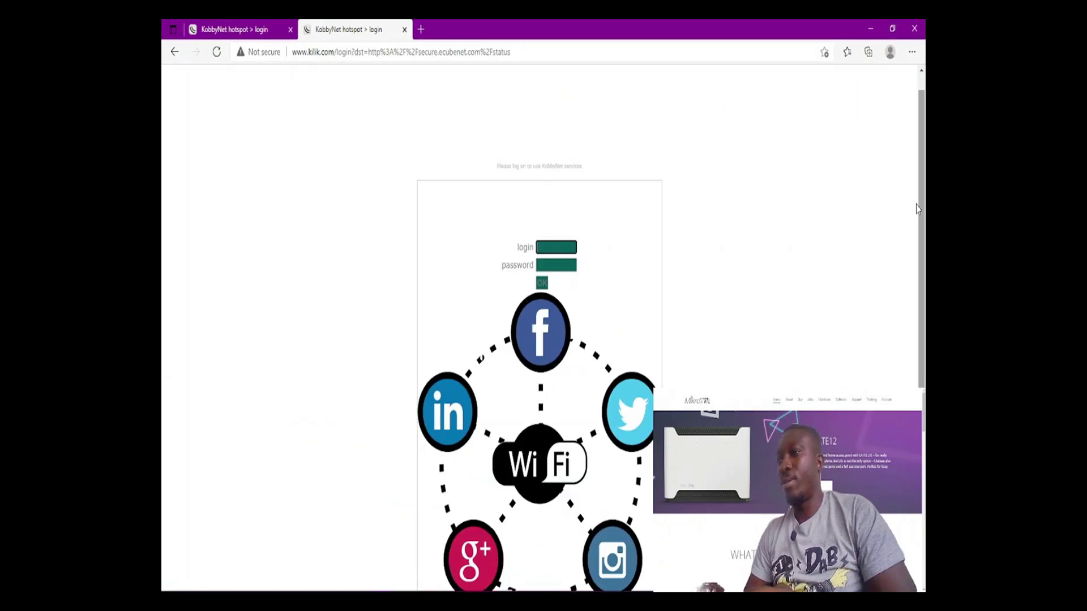
click(556, 247)
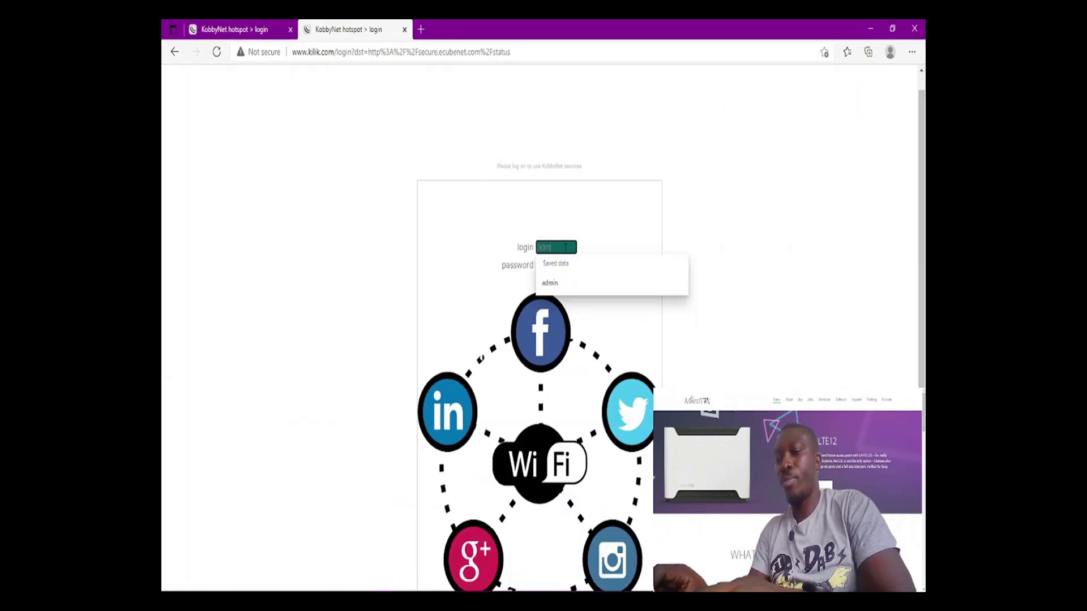
key(Tab)
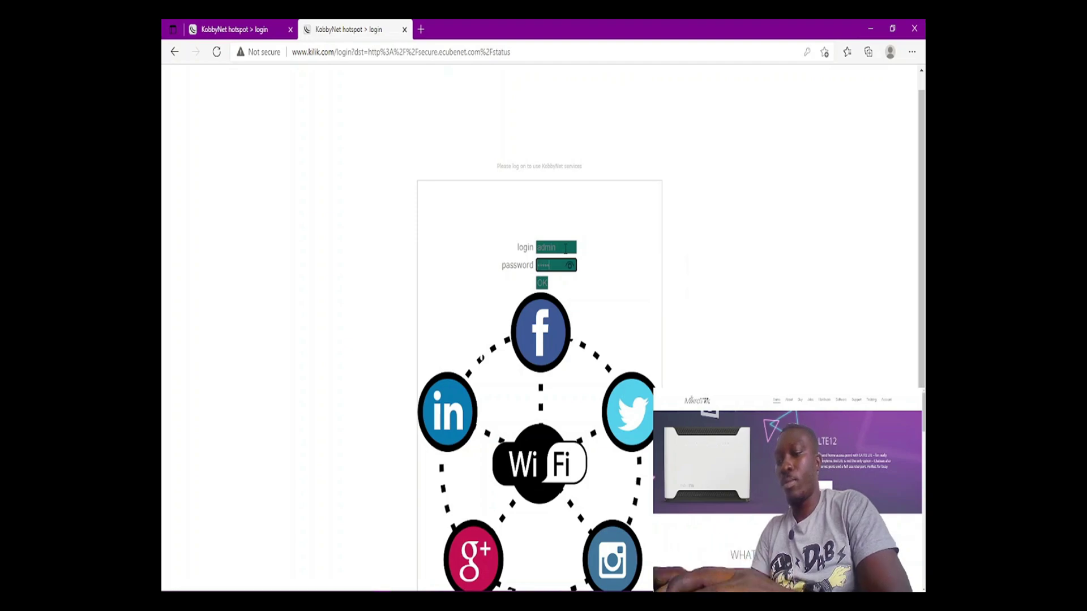
key(Return)
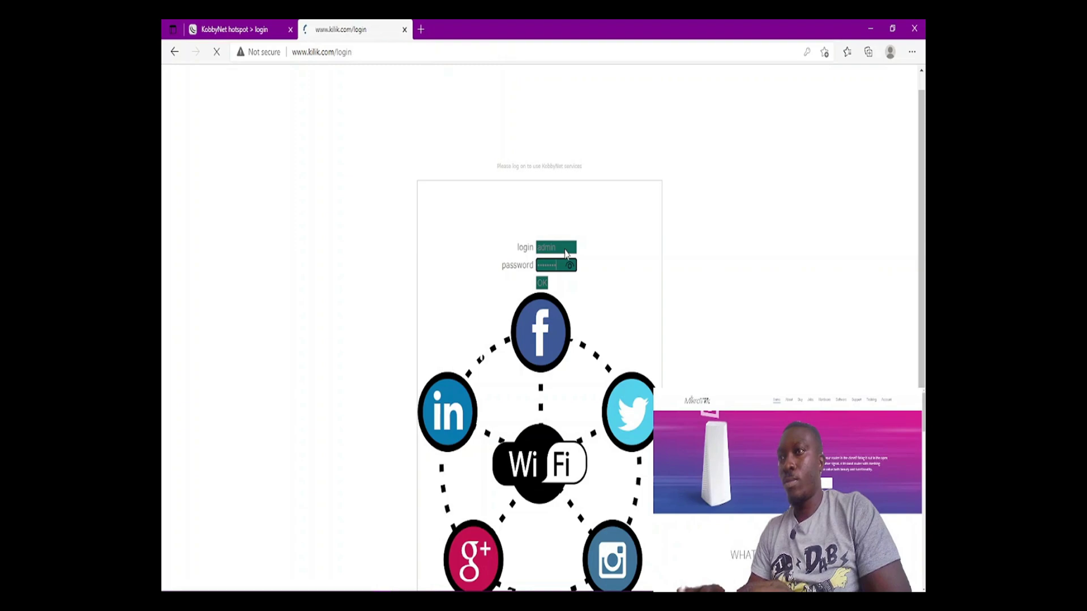
click(870, 29)
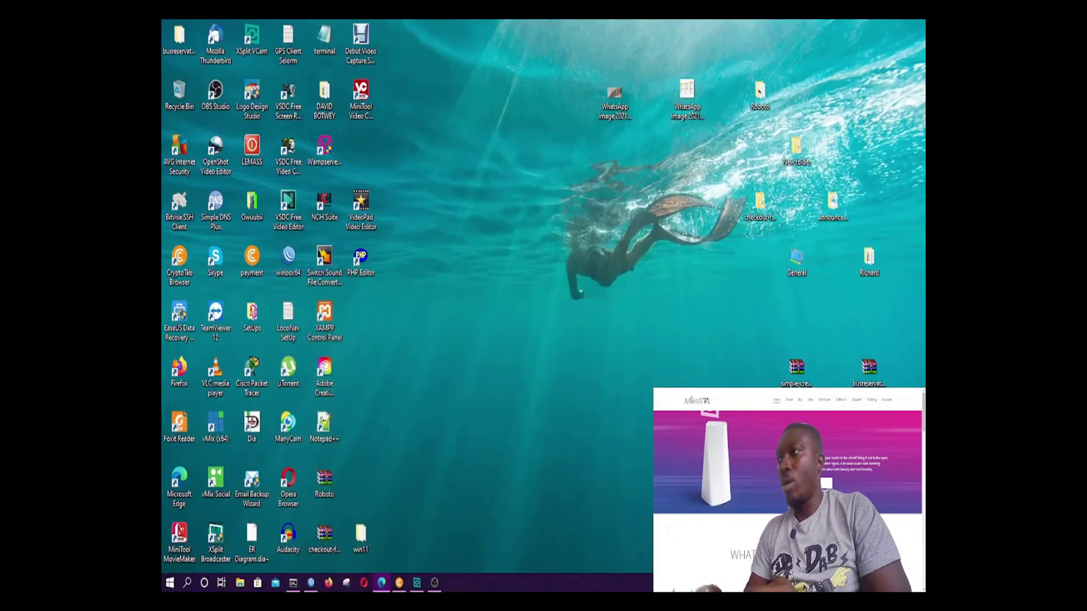
Bring WinBox back and select the existing admin user in Hotspot Users
click(307, 581)
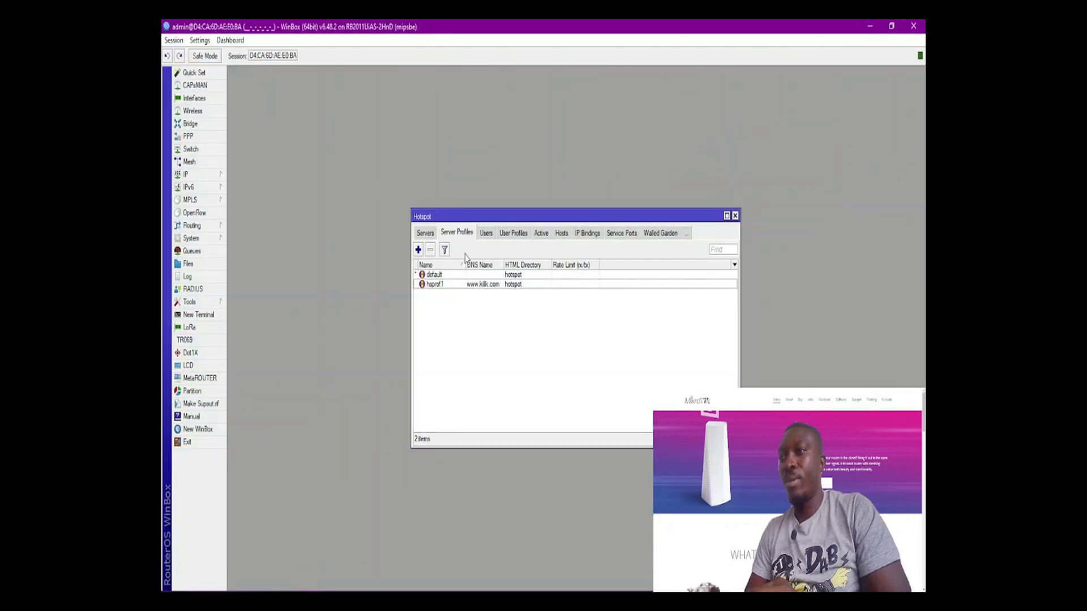
click(486, 234)
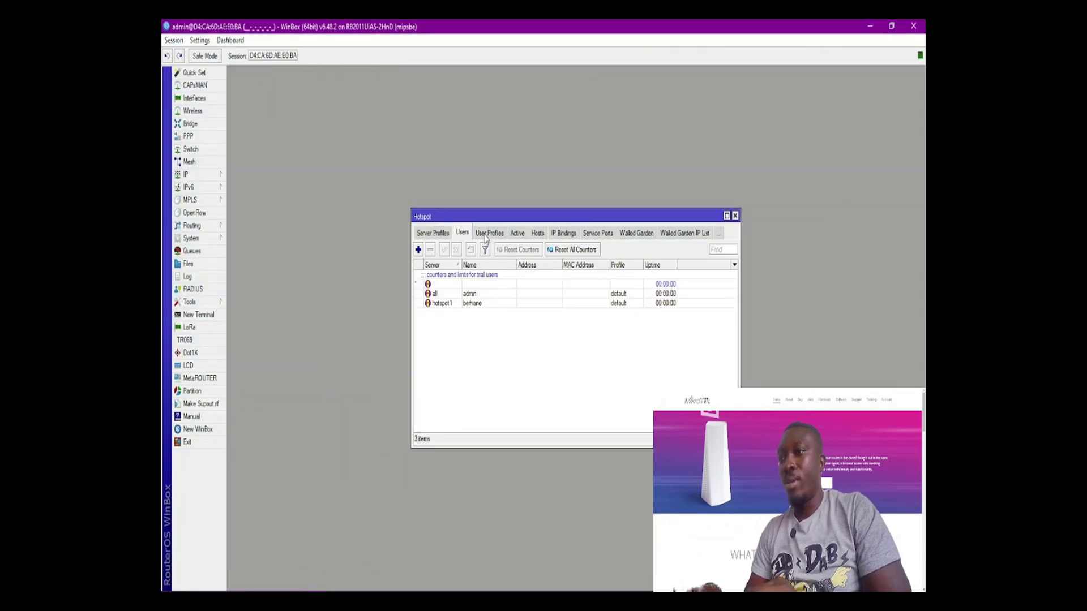
click(443, 294)
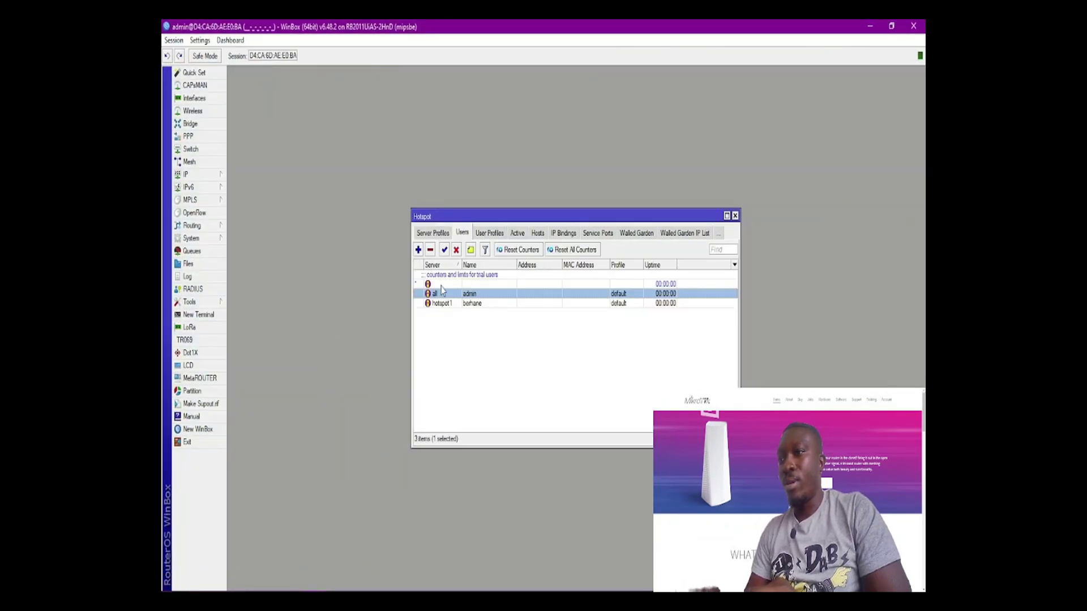
click(418, 250)
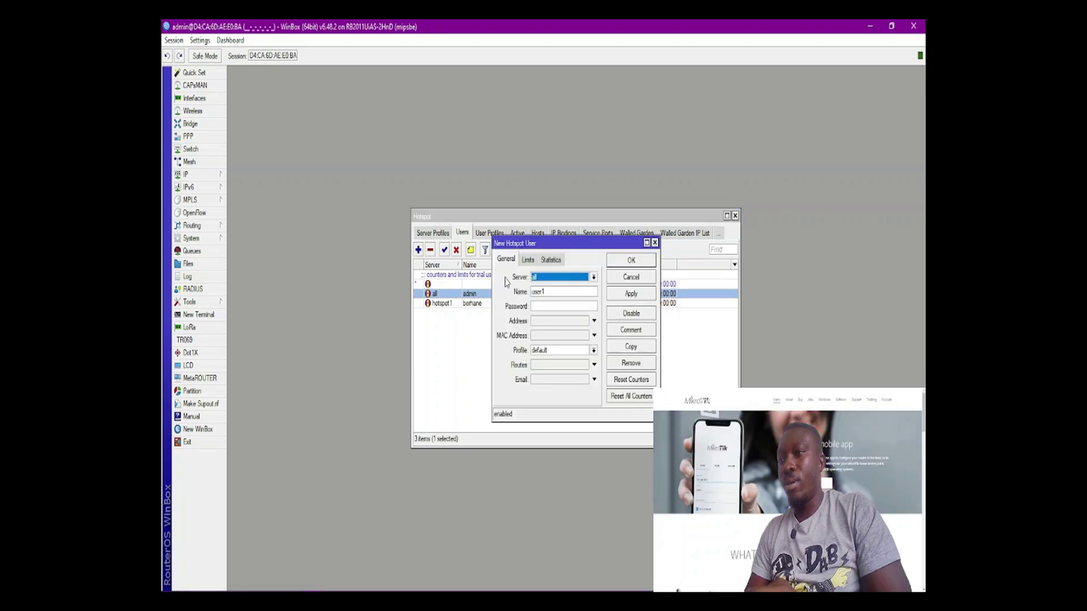
double_click(559, 290)
text(admin)
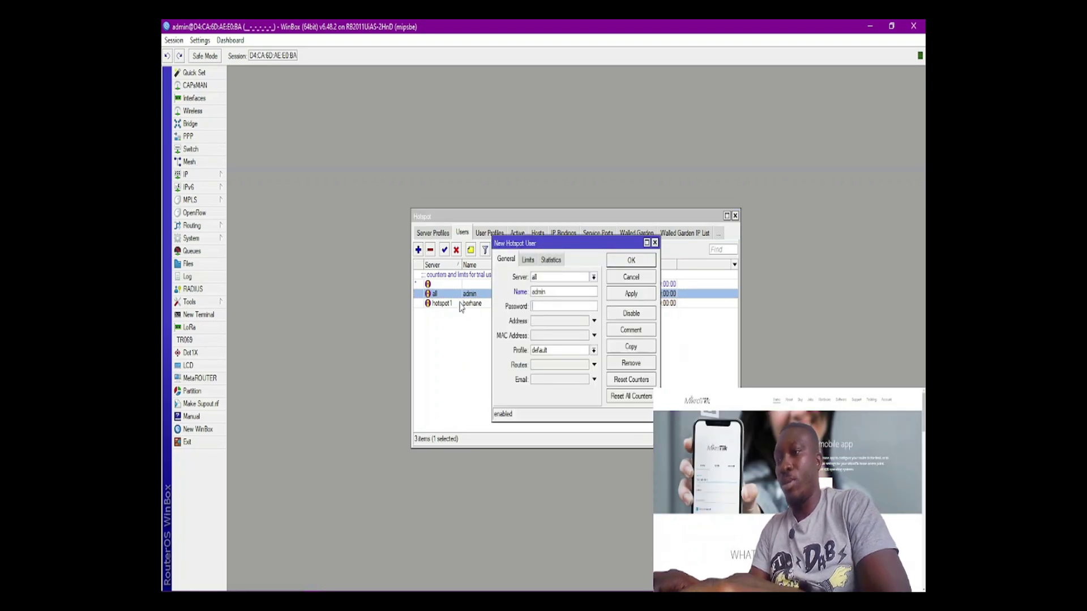
key(Tab)
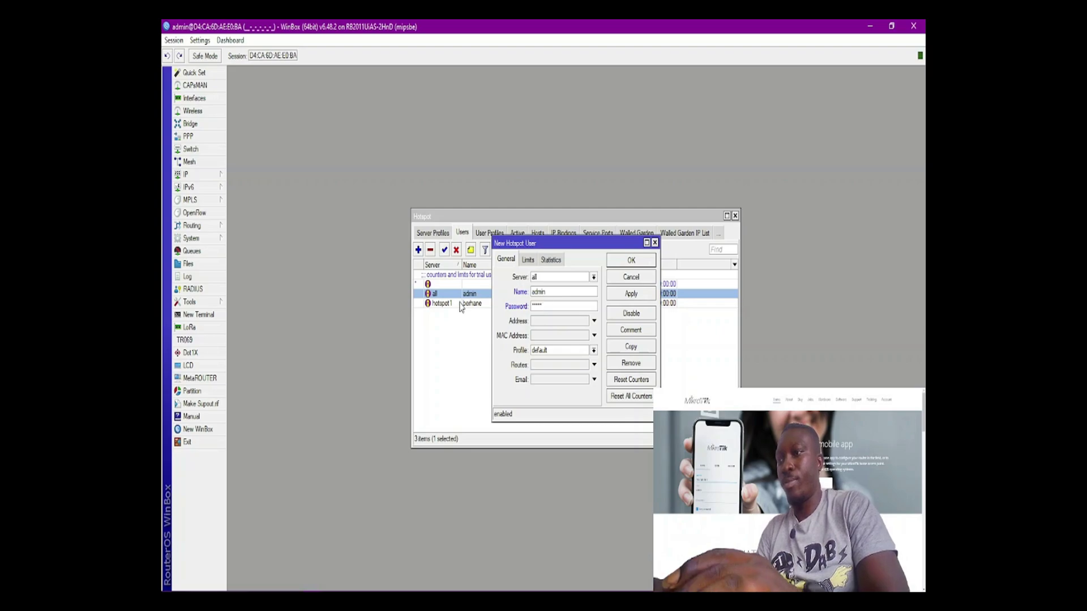
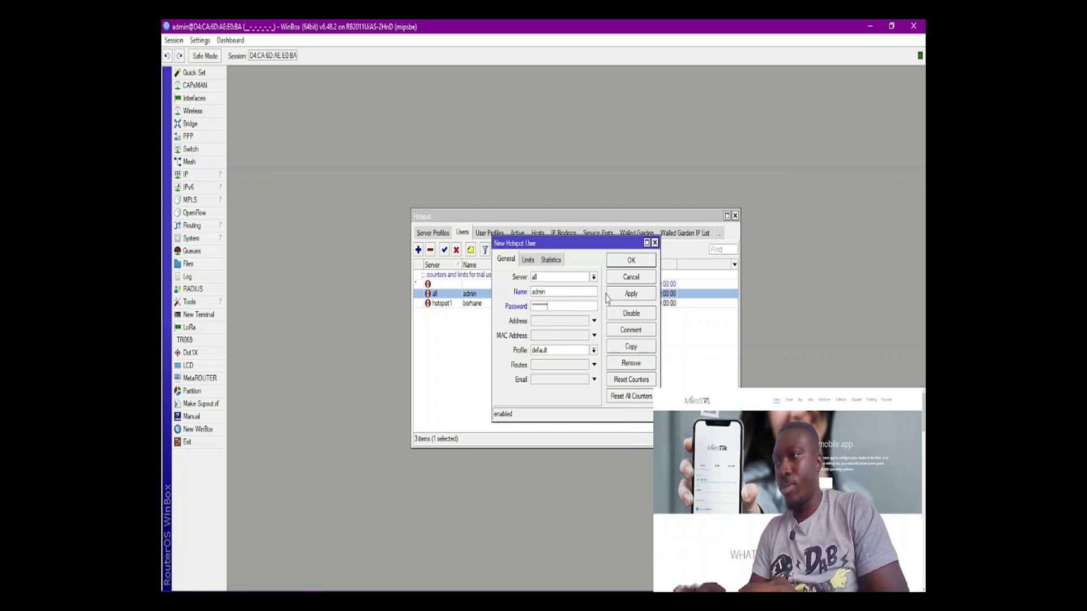
click(628, 294)
click(633, 325)
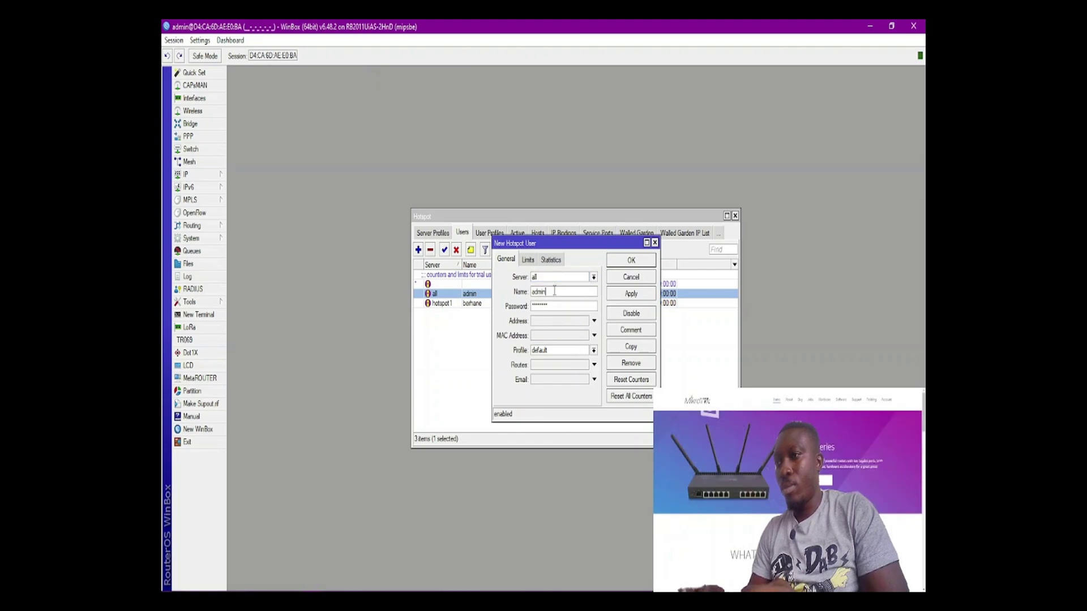
text(1)
click(631, 293)
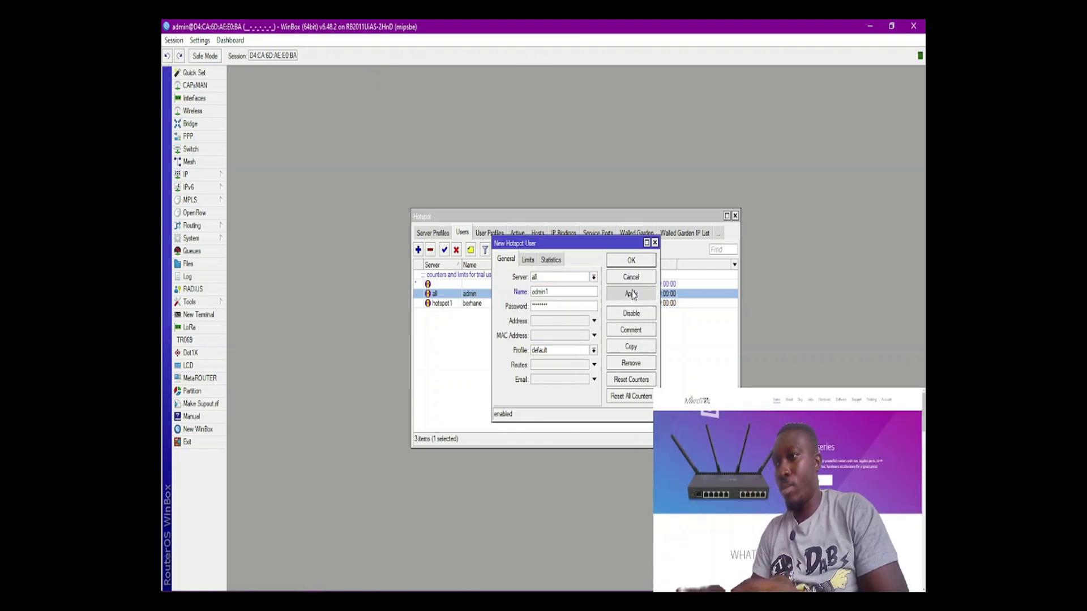
click(631, 261)
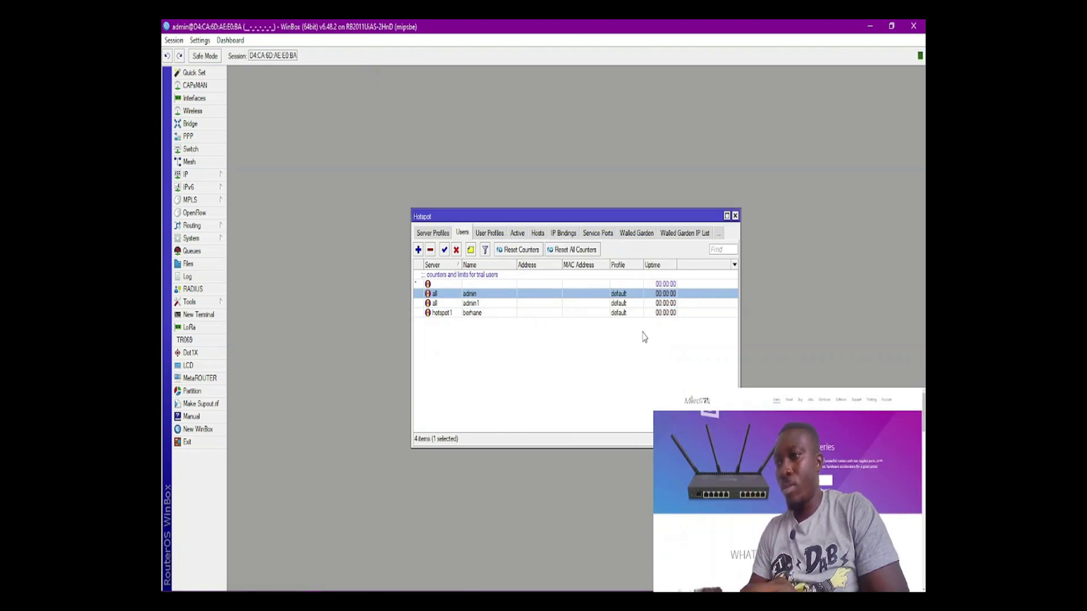
Log in as admin1 on the Edge hotspot page and decline saving the password
click(870, 28)
click(383, 583)
click(561, 263)
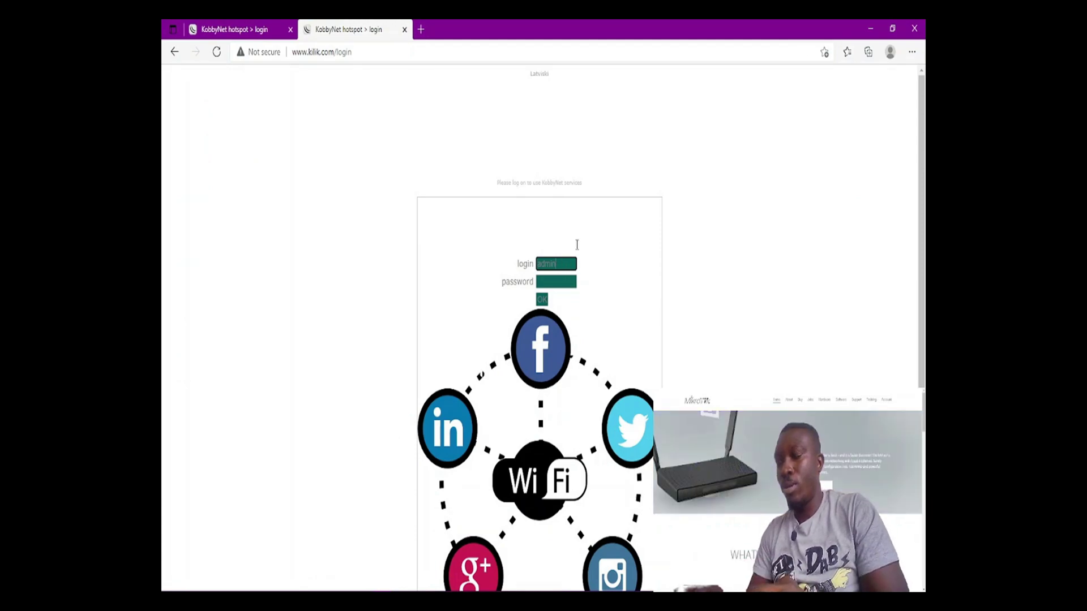
click(555, 280)
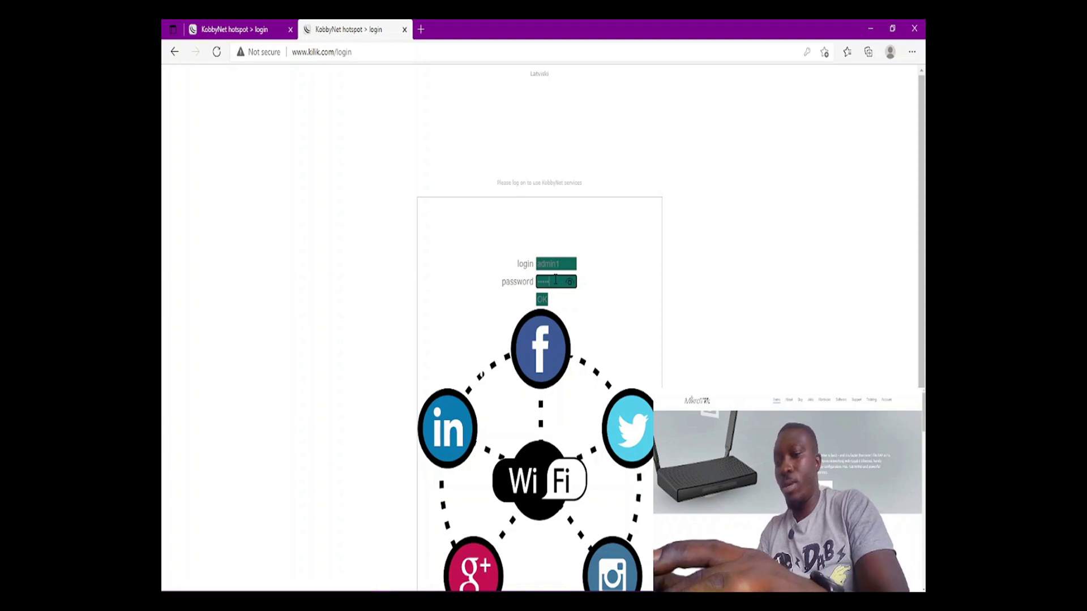
key(Return)
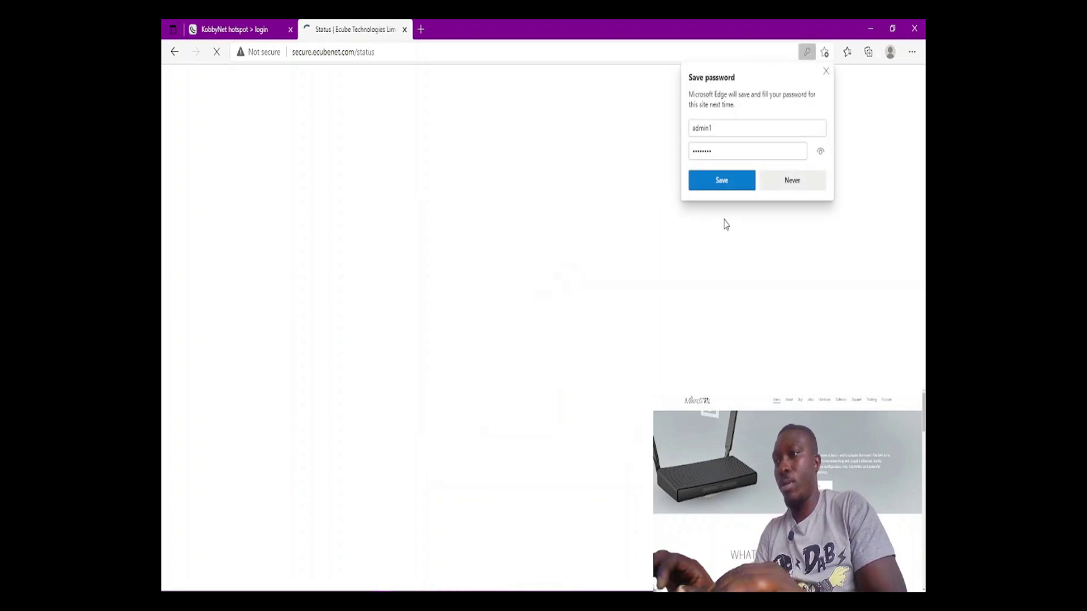
click(796, 186)
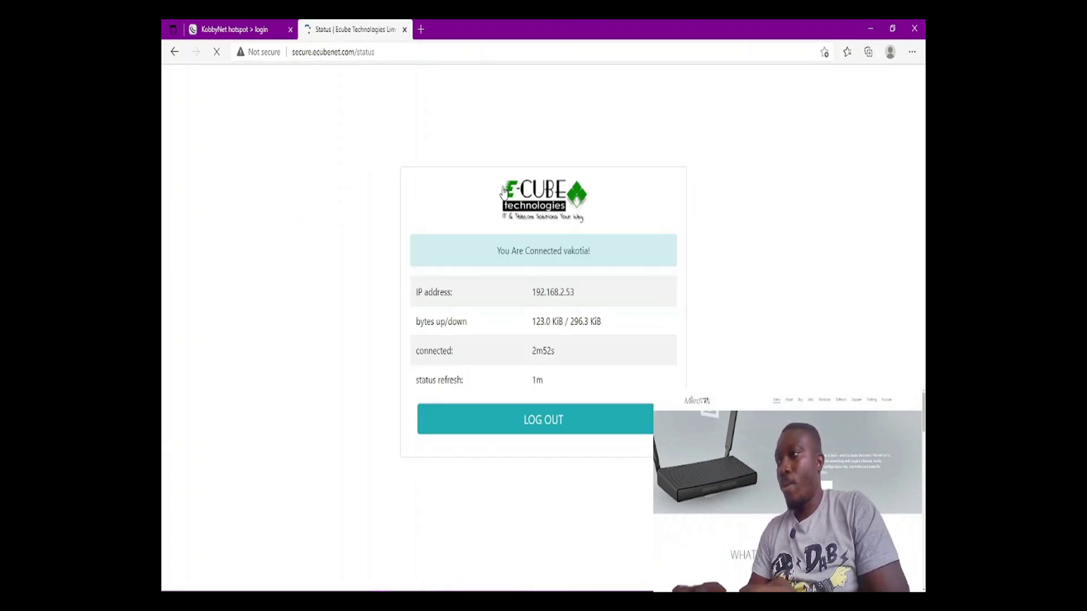
click(419, 30)
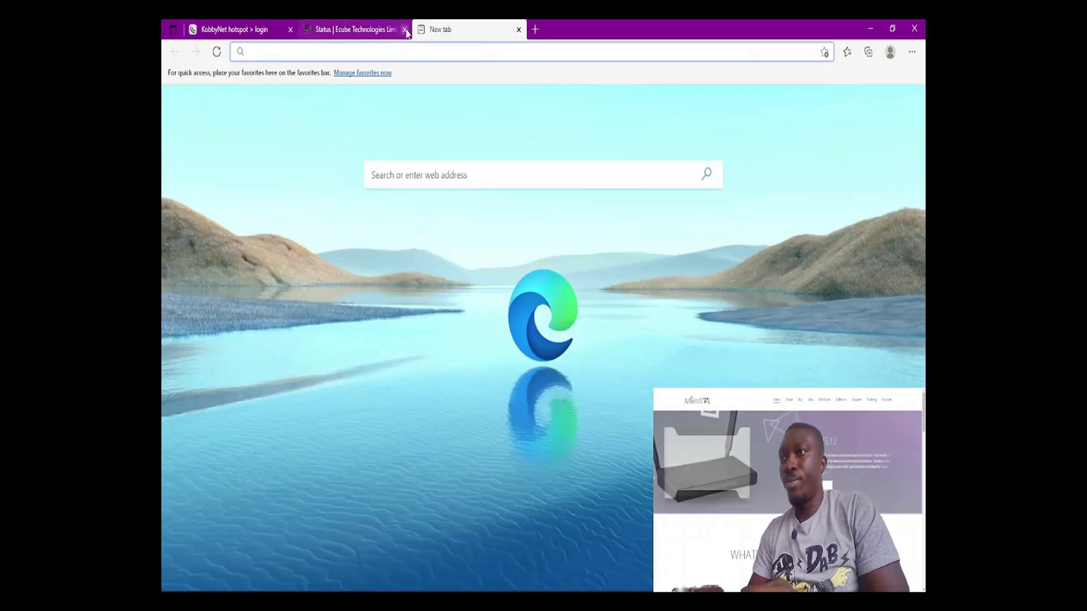
click(404, 29)
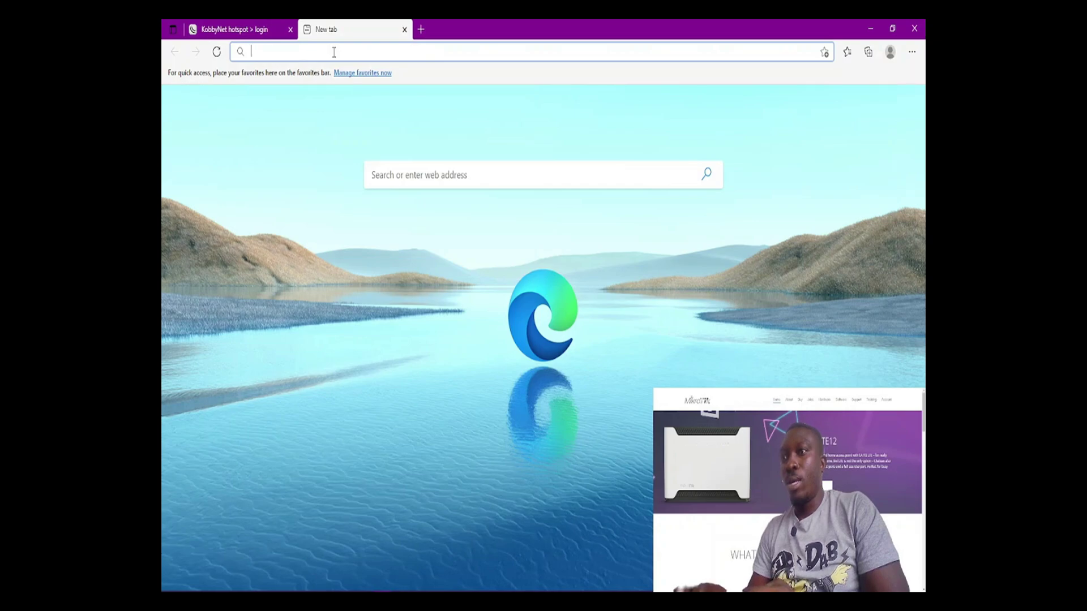
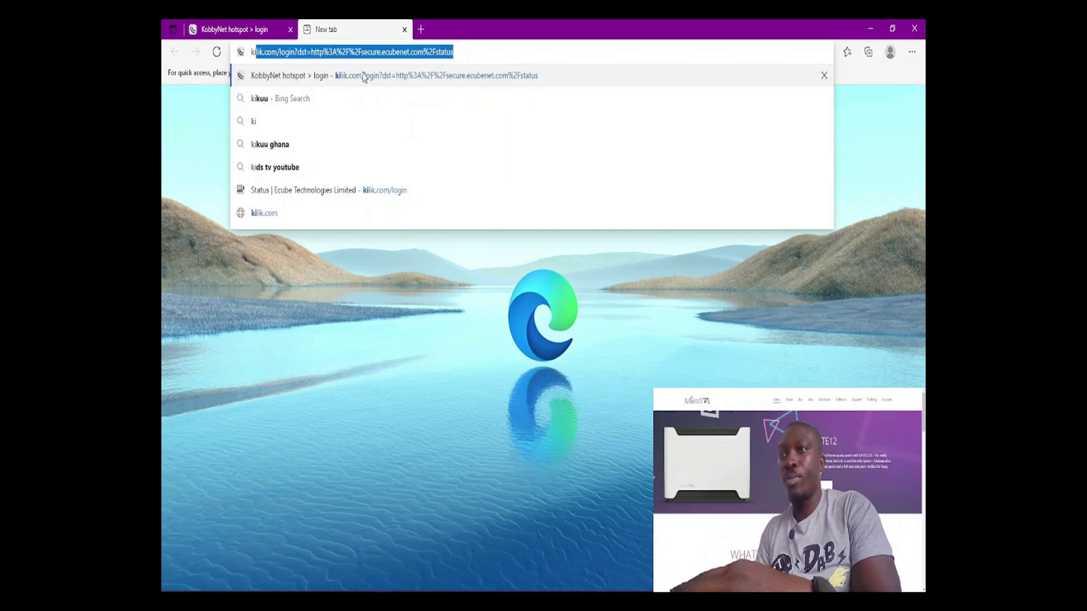
click(459, 53)
key(BackSpace)
key(BackSpace)
key(BackSpace)
key(BackSpace)
key(BackSpace)
key(BackSpace)
key(BackSpace)
key(BackSpace)
key(BackSpace)
key(BackSpace)
key(BackSpace)
key(BackSpace)
key(BackSpace)
key(BackSpace)
key(BackSpace)
key(BackSpace)
key(BackSpace)
key(BackSpace)
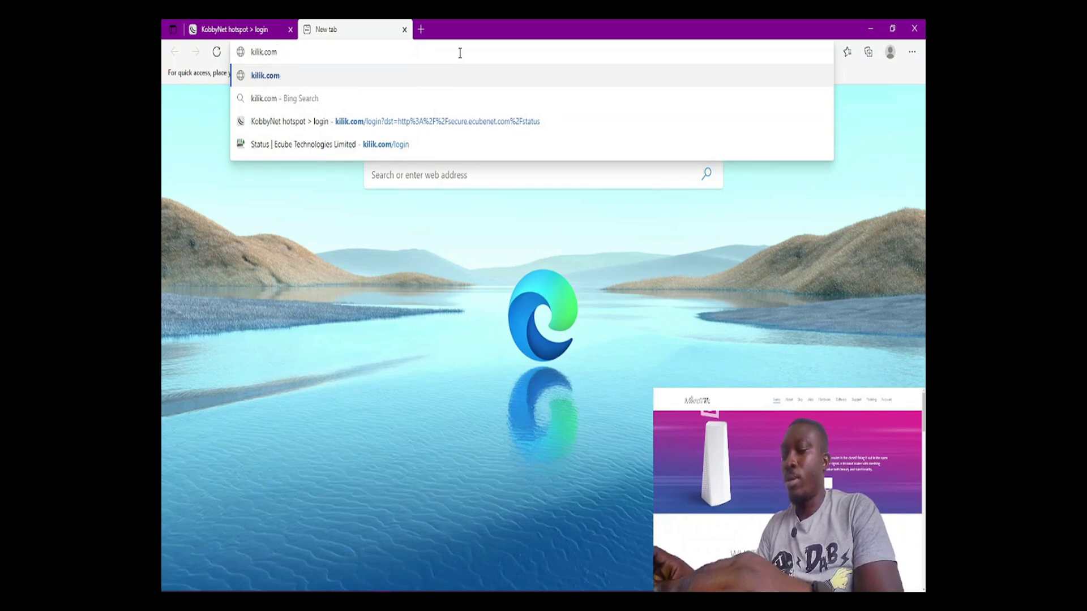
text(:8087/userman)
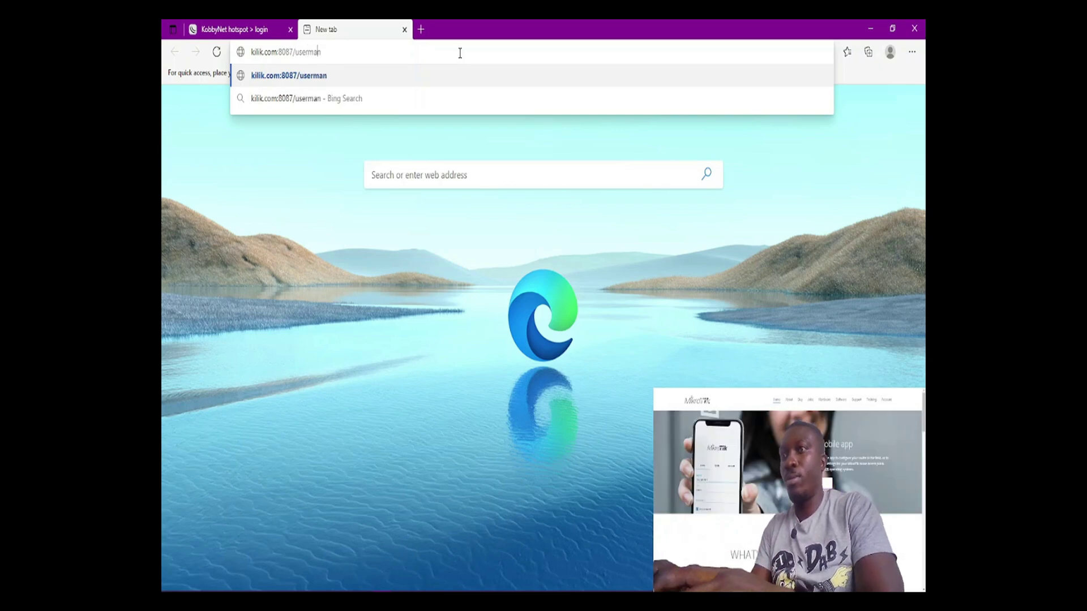
key(Home)
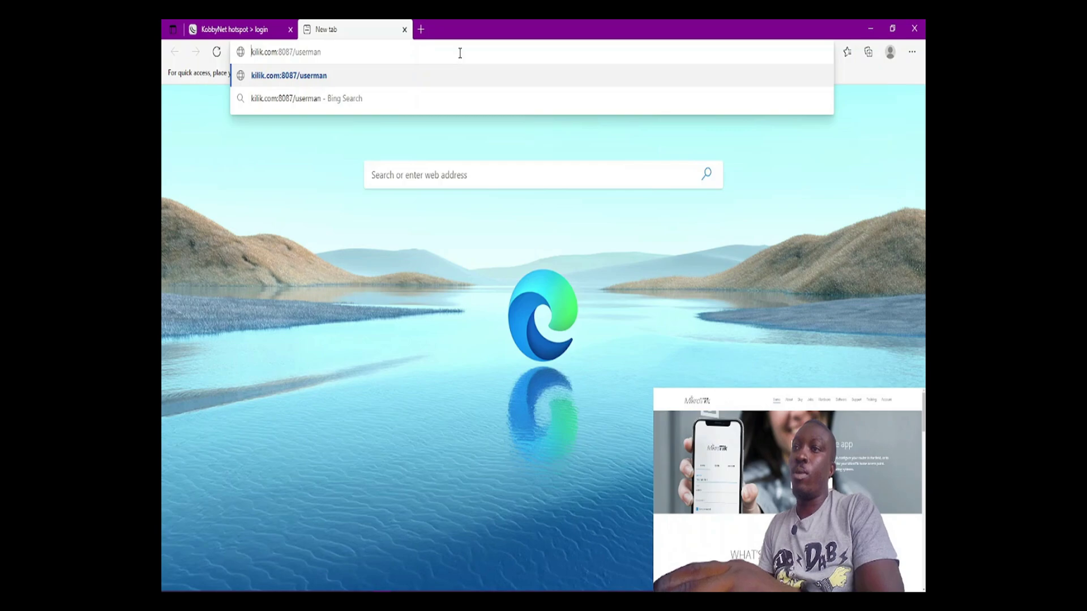
text(www.)
key(Right)
key(Right)
key(Right)
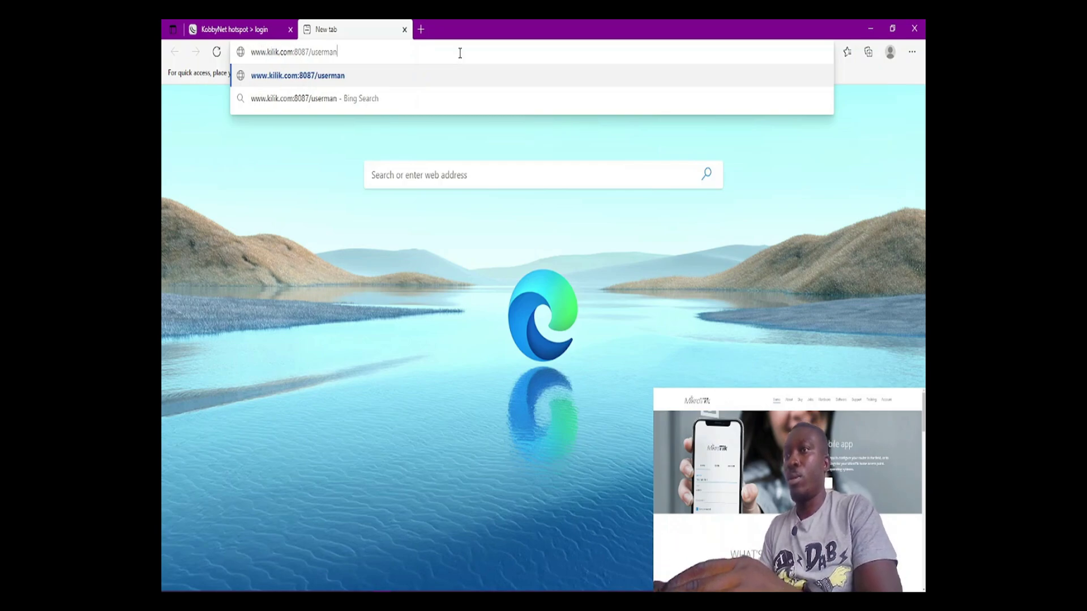
key(Return)
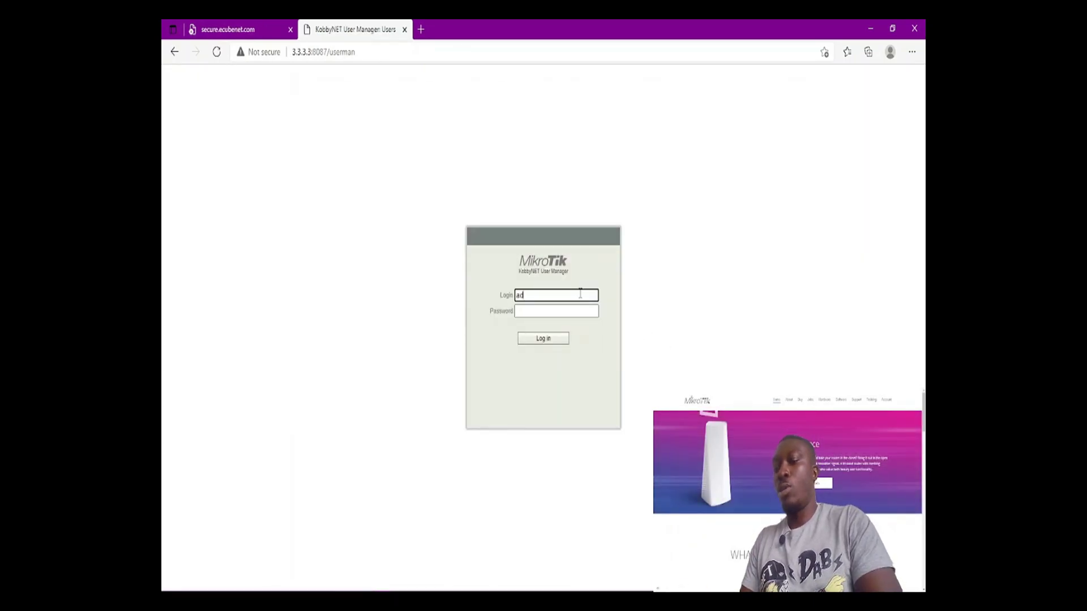
text(min)
Log into User Manager as admin, bringing up the Users list with user test
key(Tab)
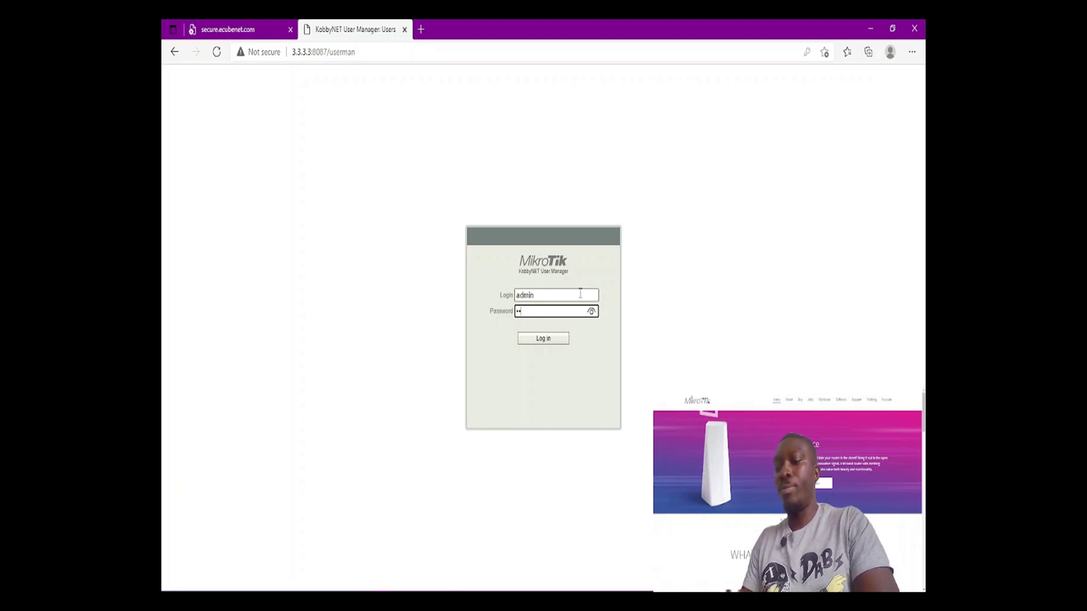
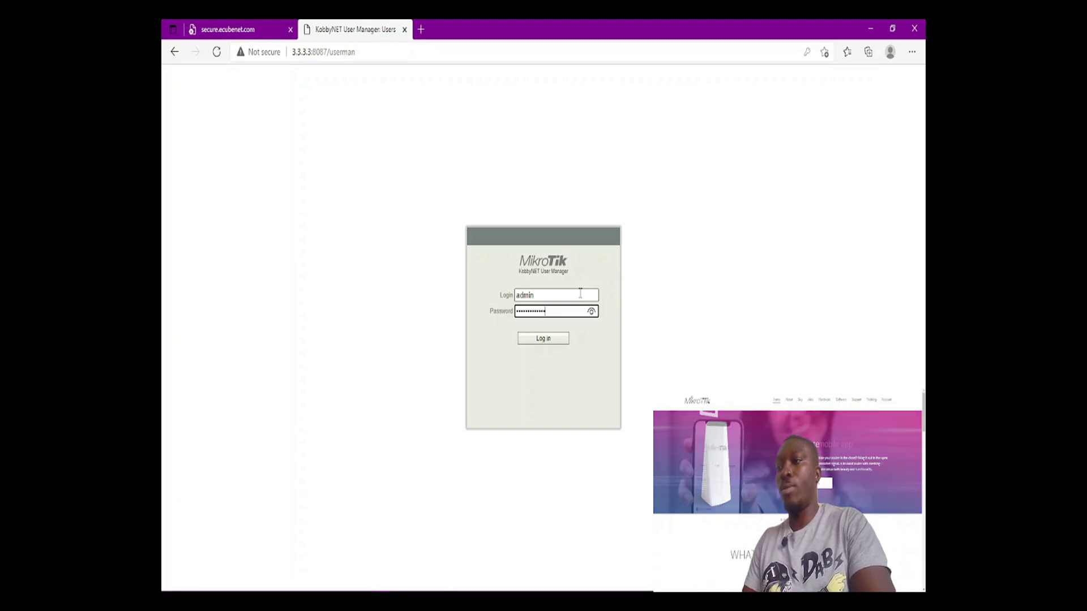
key(Return)
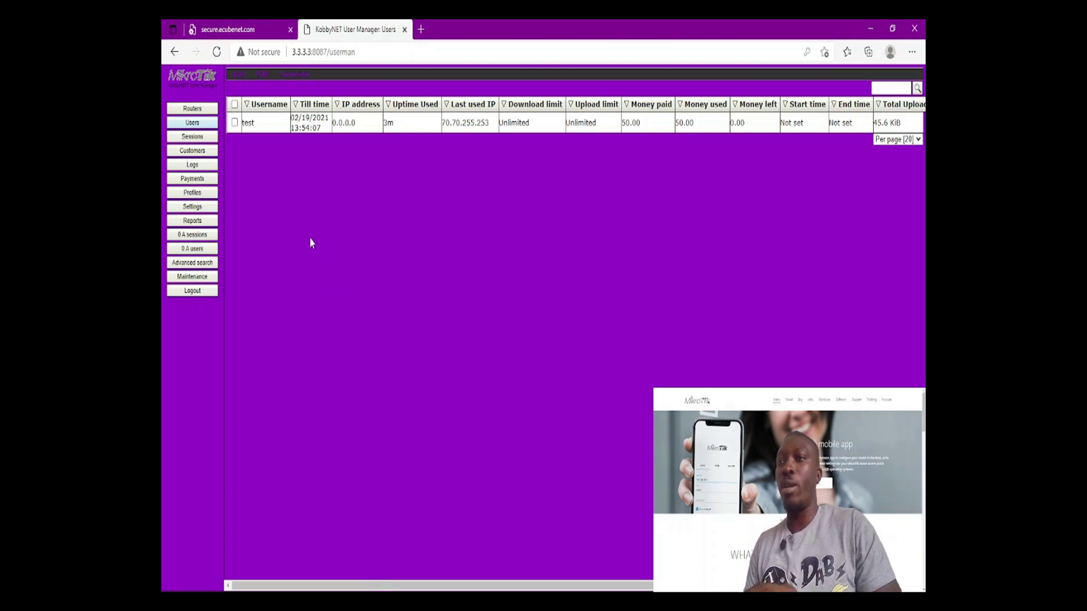
click(198, 109)
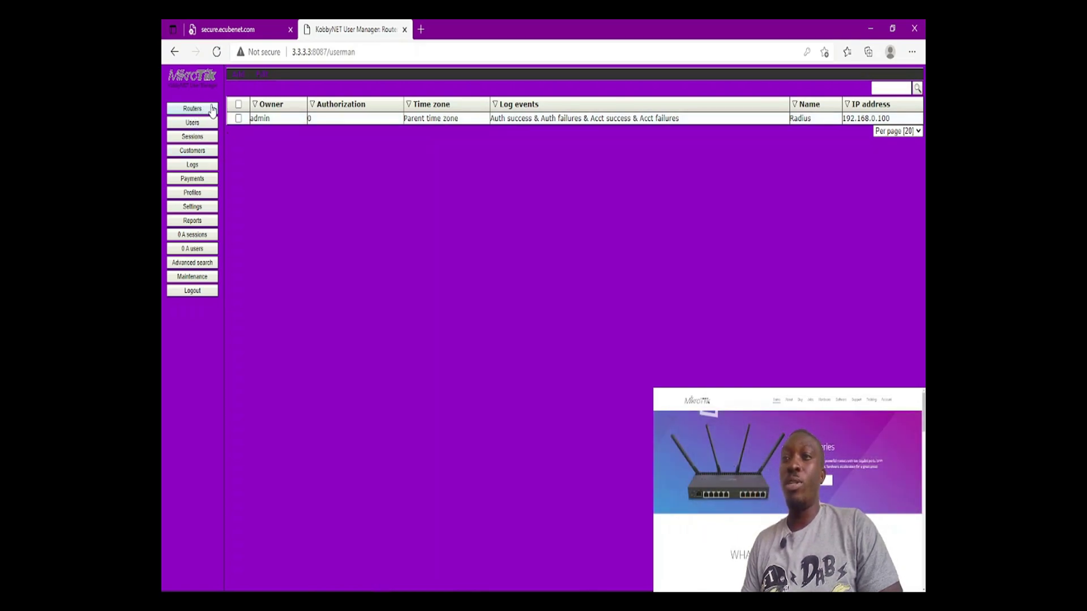
click(443, 118)
click(568, 266)
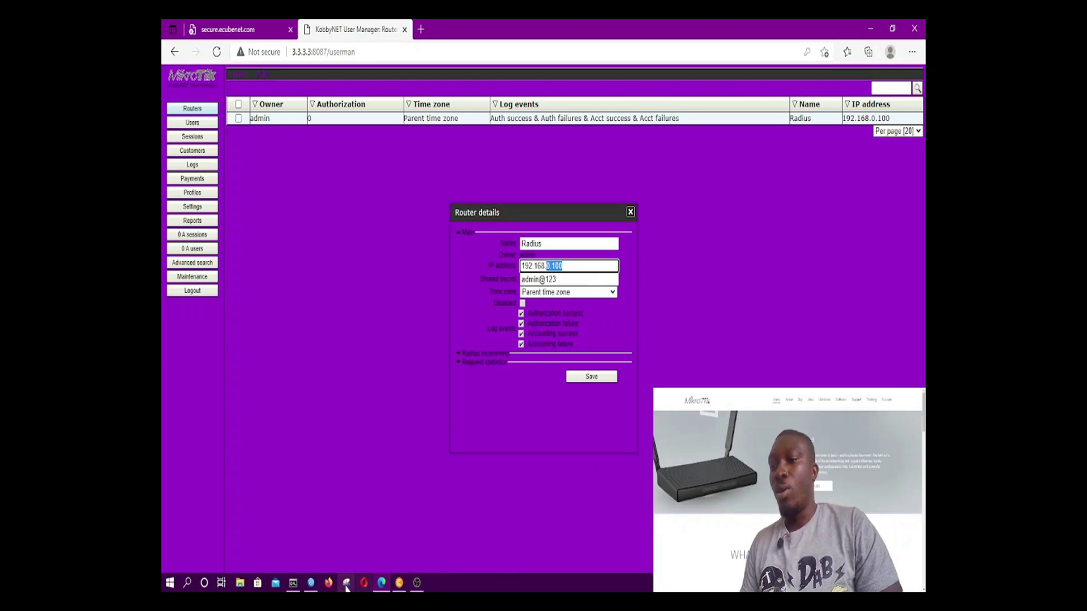
Check WinBox's hotspot RADIUS server entry for its address, 192.168.2.53
click(310, 584)
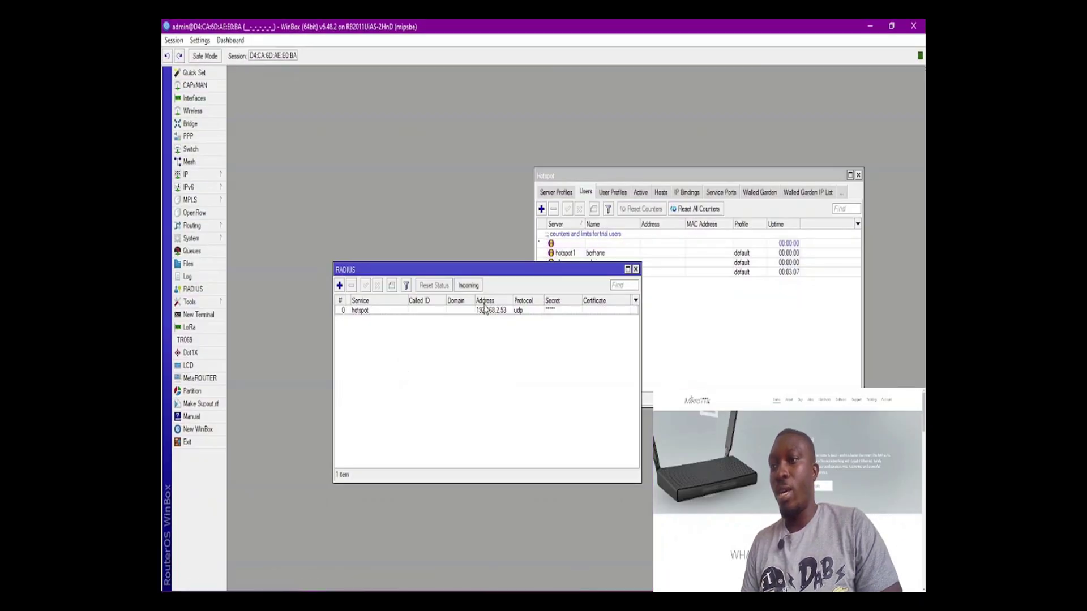
drag(452, 272, 374, 278)
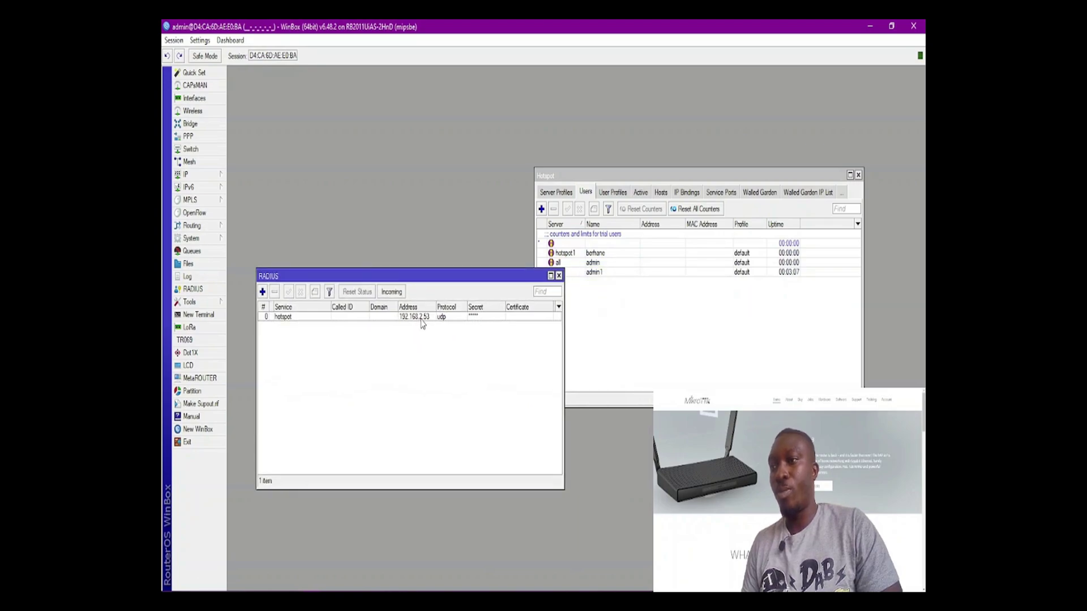
double_click(420, 319)
drag(593, 308, 430, 341)
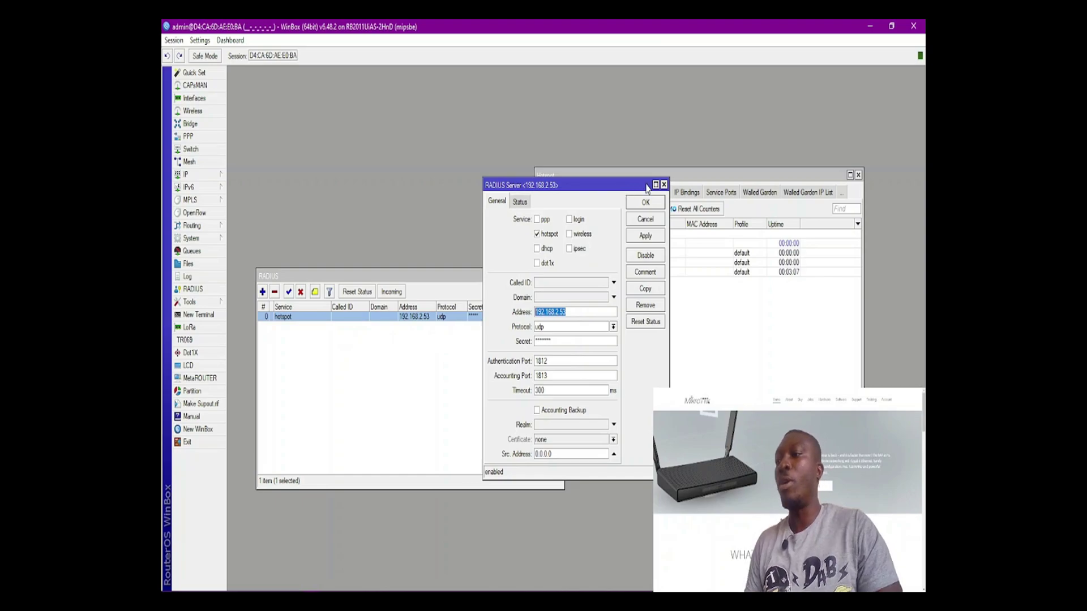
click(663, 184)
click(872, 27)
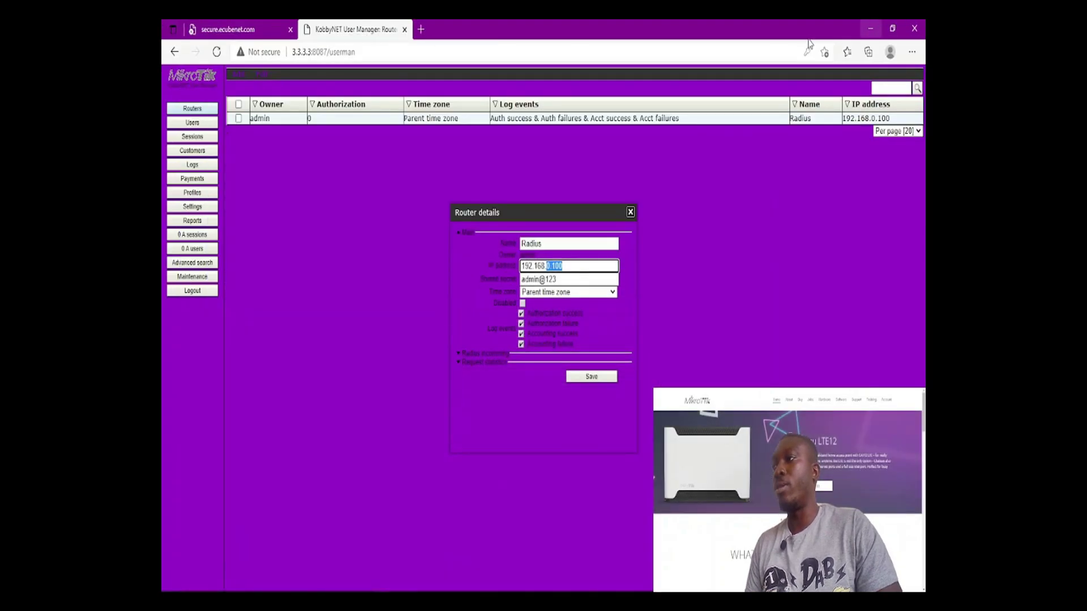
click(566, 265)
drag(566, 266, 485, 269)
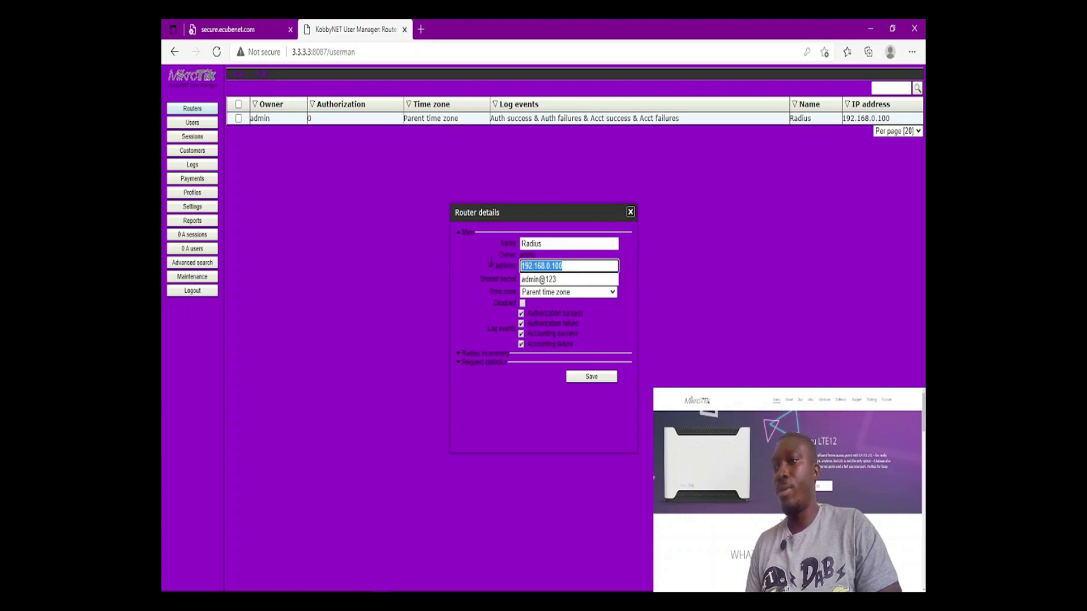
text(192.168.2.53)
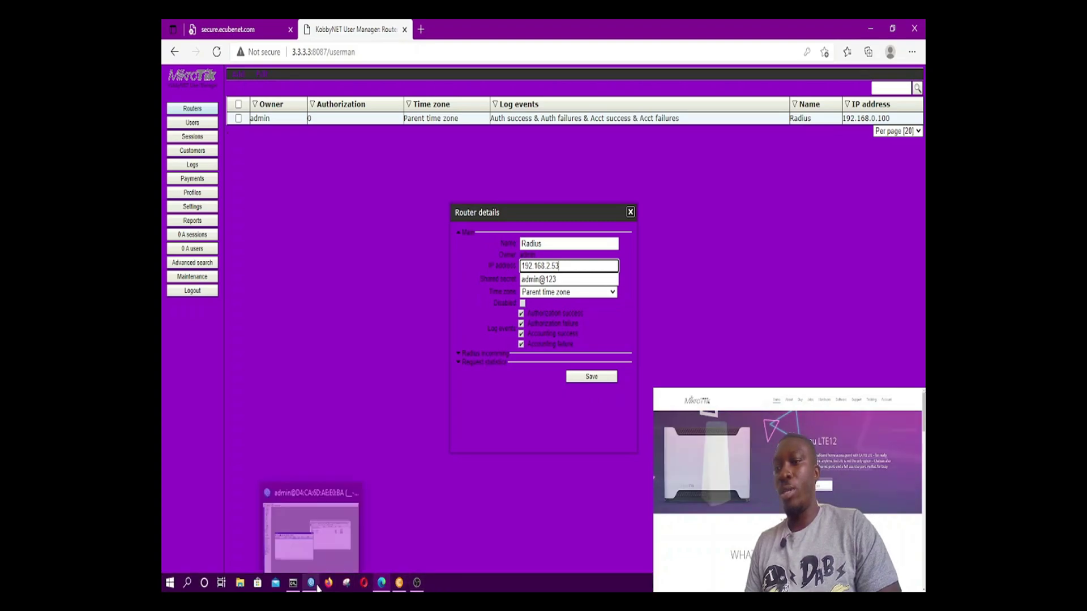
click(315, 585)
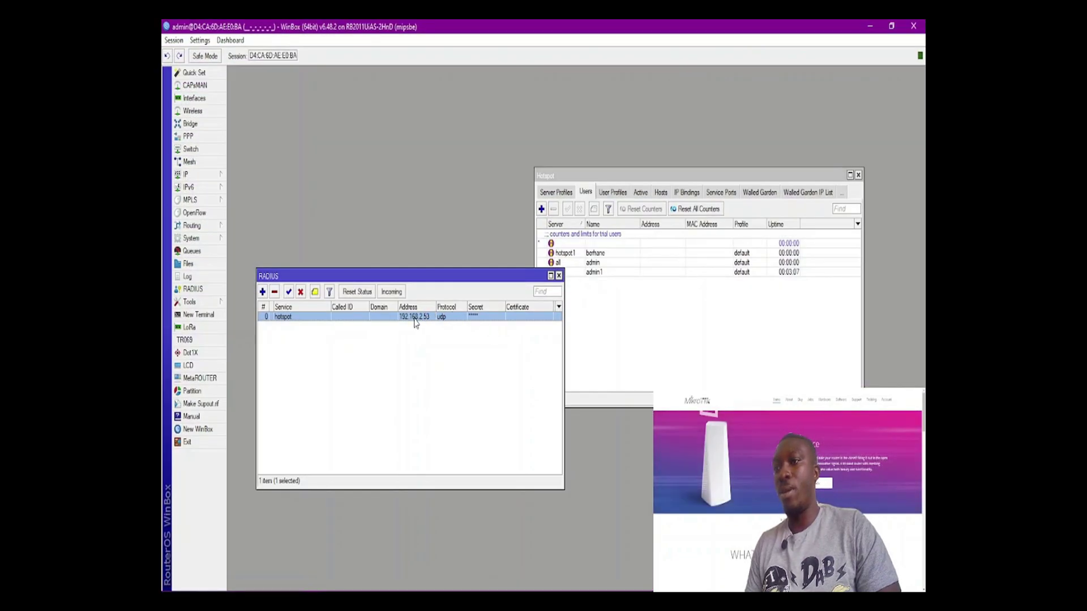
double_click(415, 318)
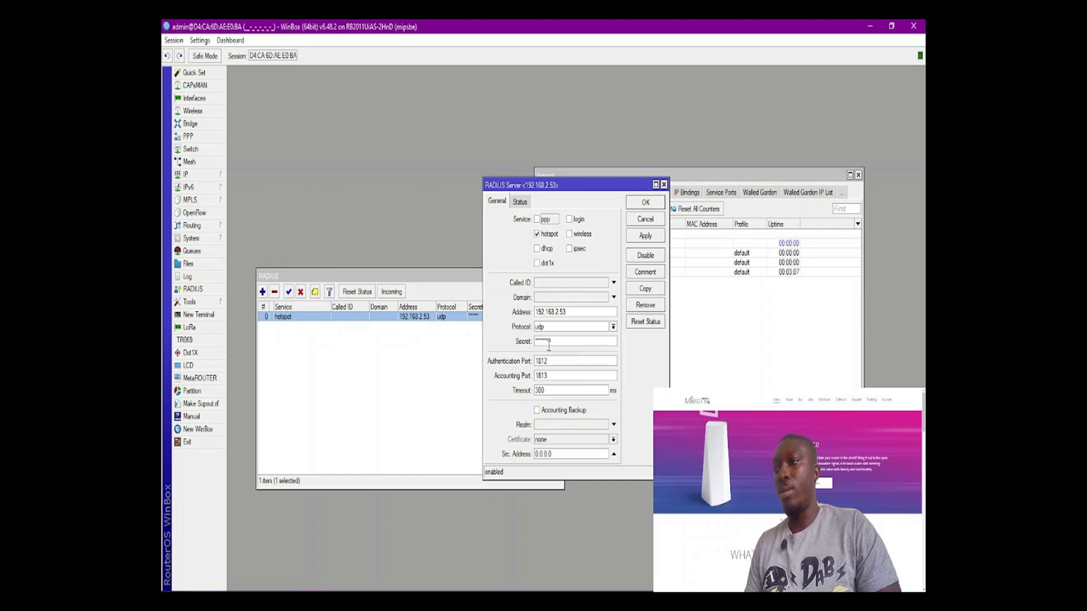
click(230, 40)
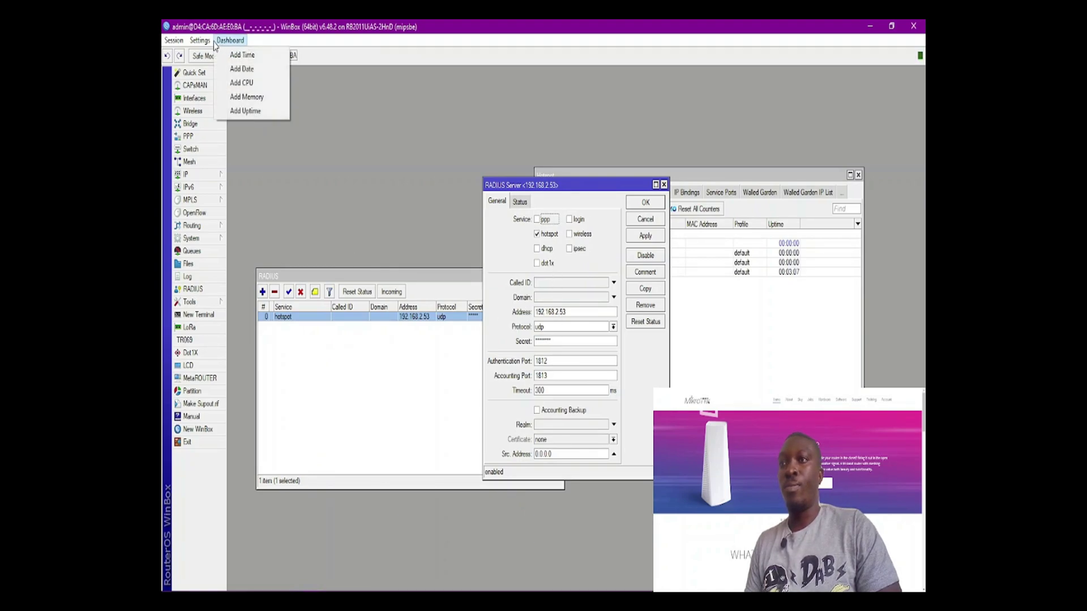
click(213, 69)
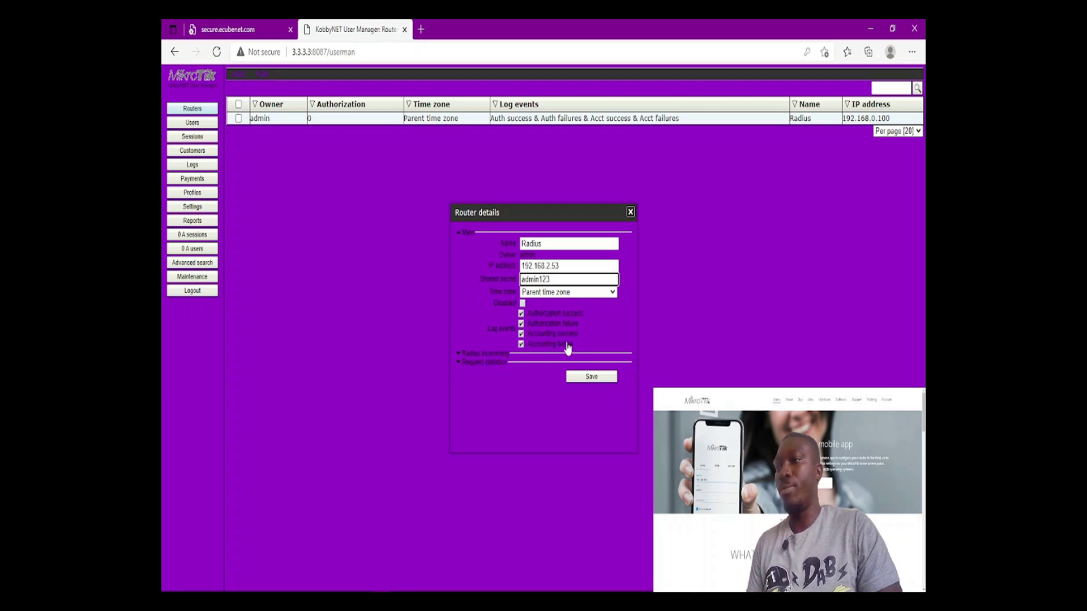
click(590, 376)
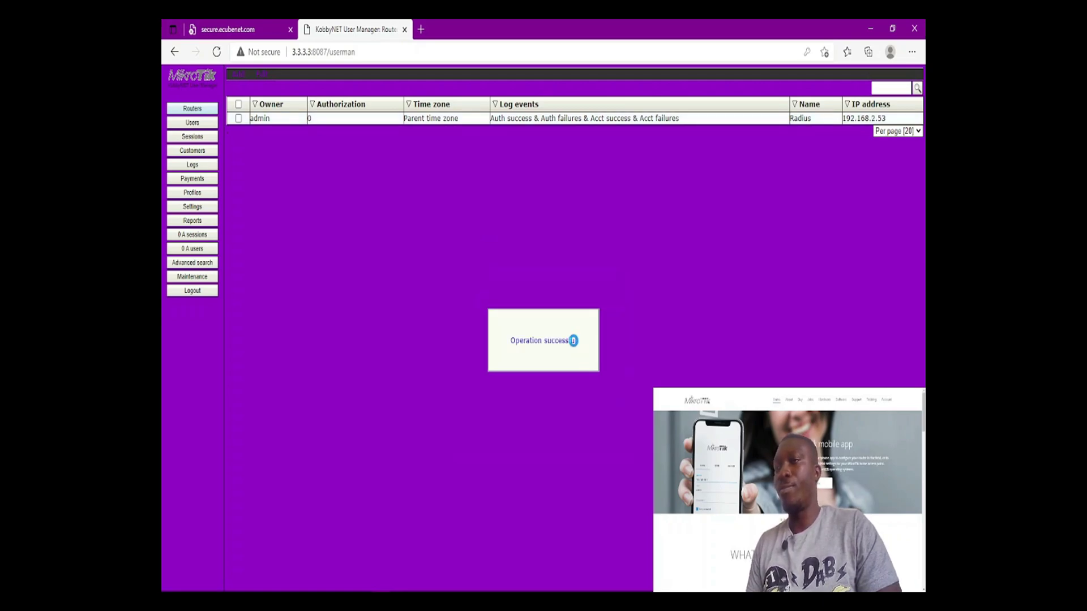
Open Payments, then browse the existing profiles in the Profiles editor without changing them
click(200, 181)
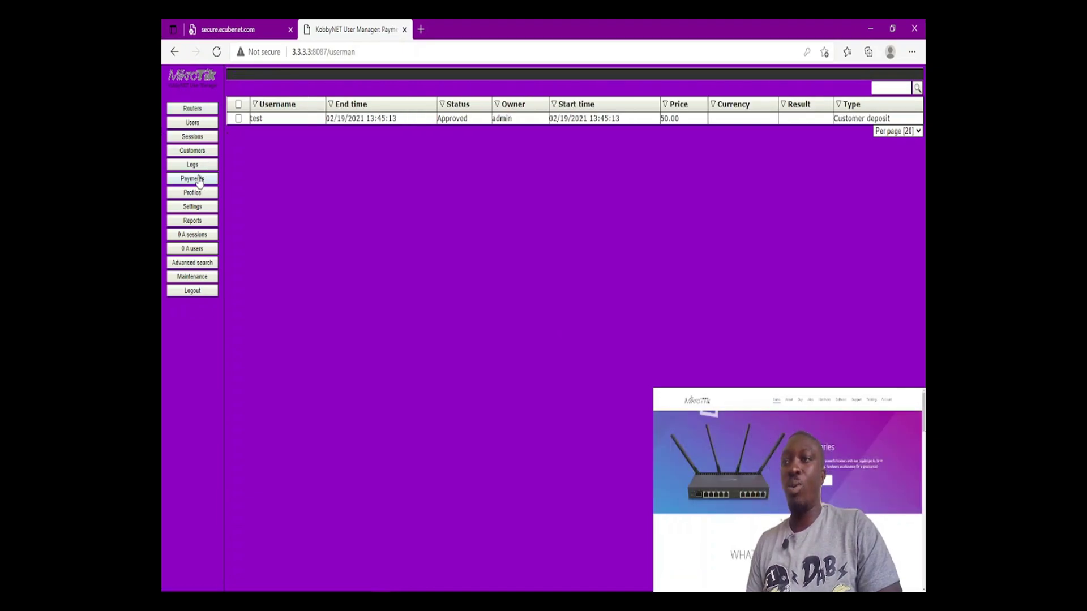
click(193, 194)
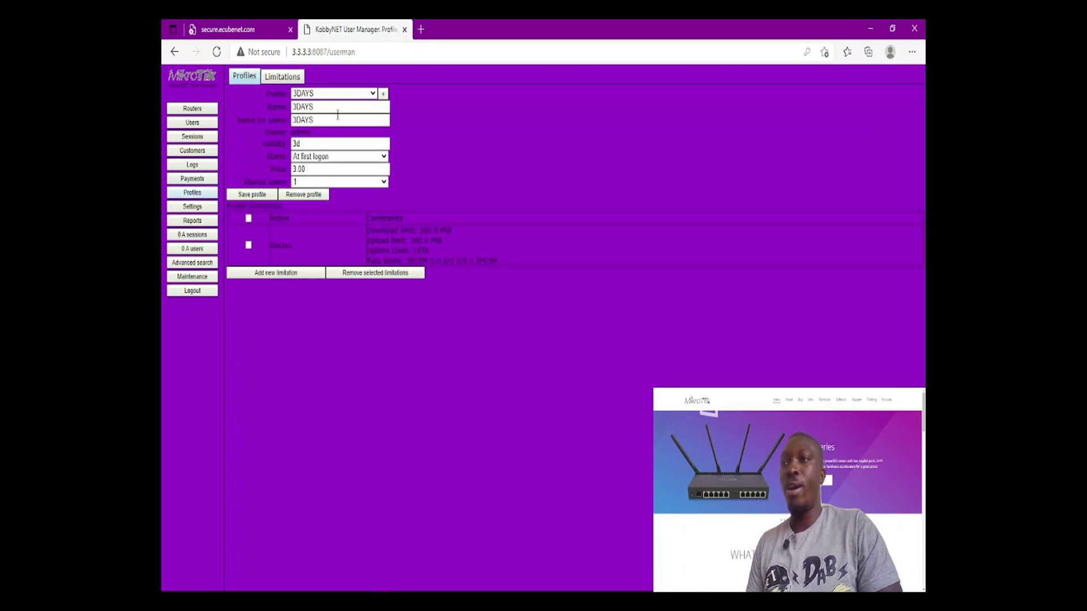
click(372, 95)
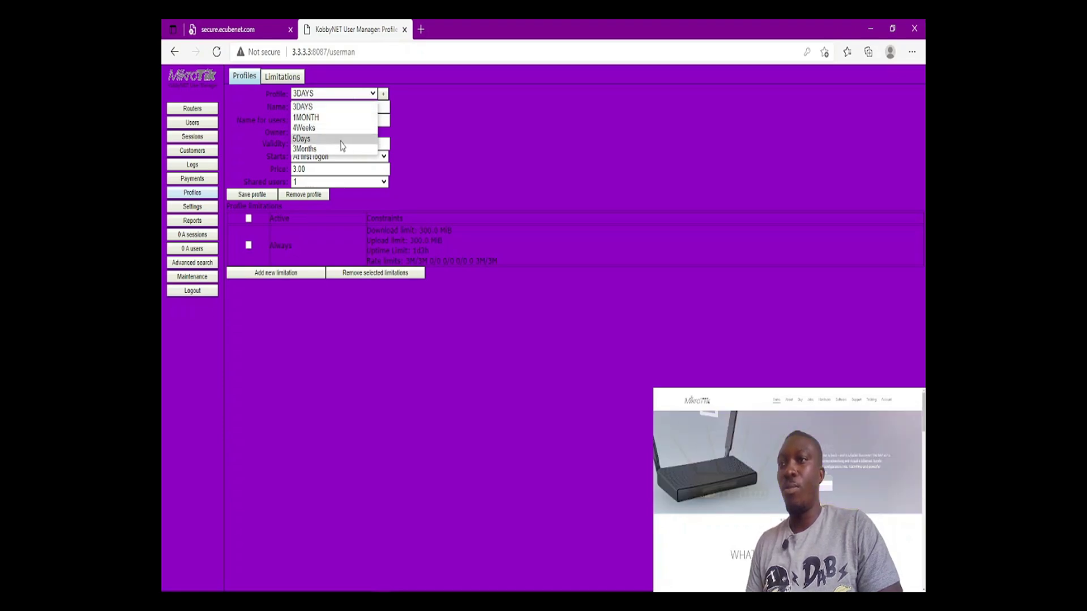
click(437, 124)
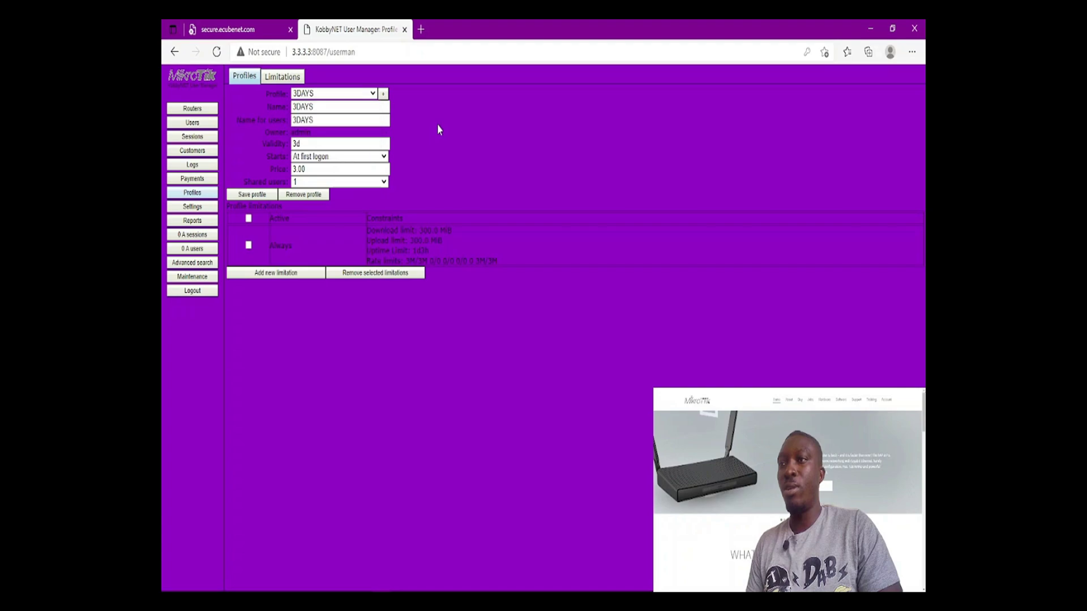
Review the five profile limitations, GH4 through 3Months, then return to the Users list
click(291, 78)
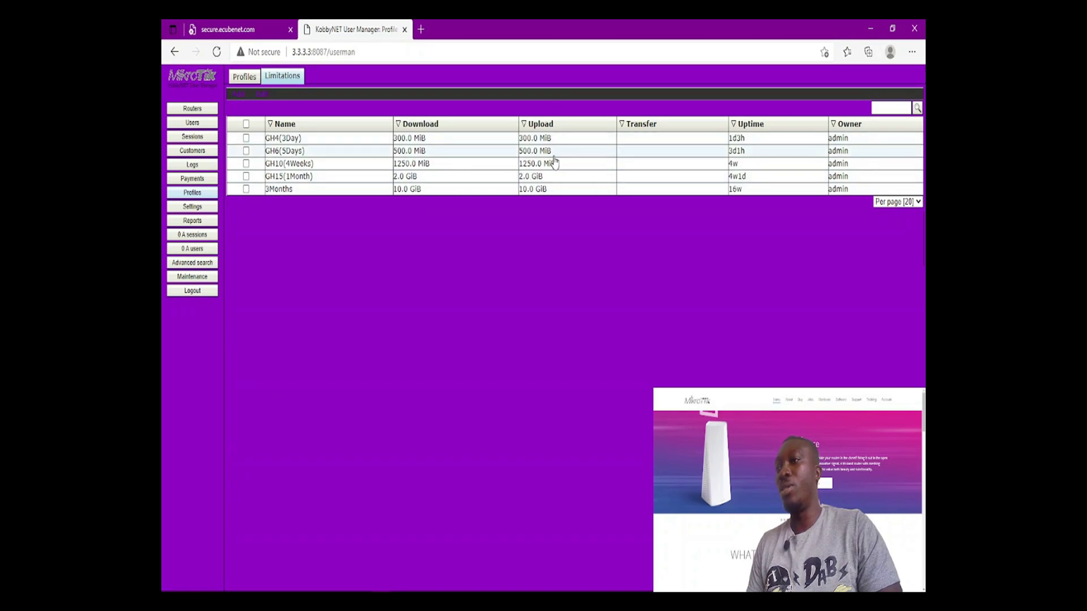
click(245, 77)
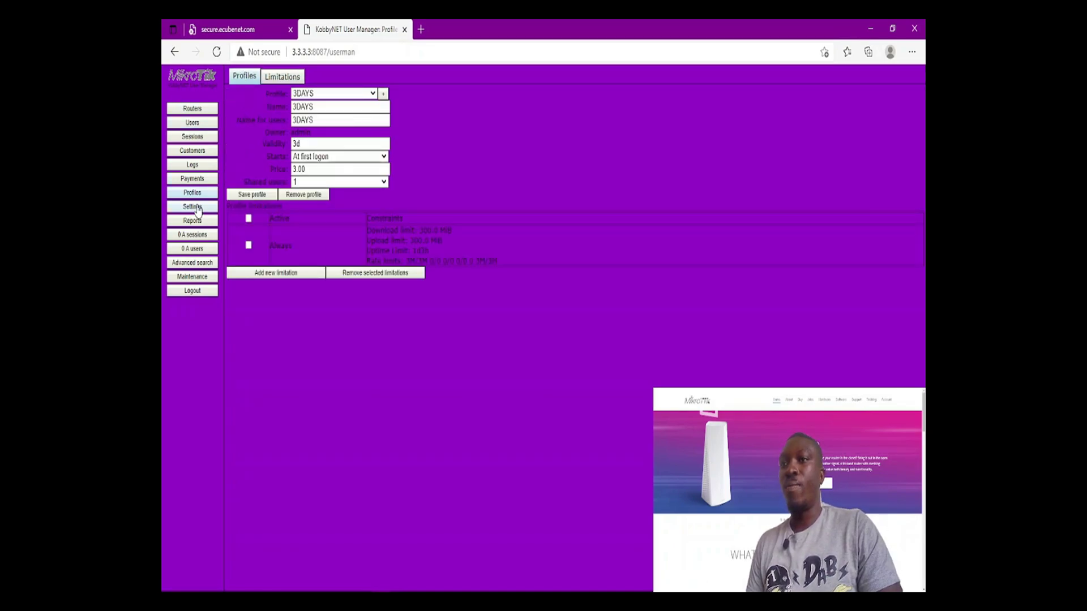
click(197, 125)
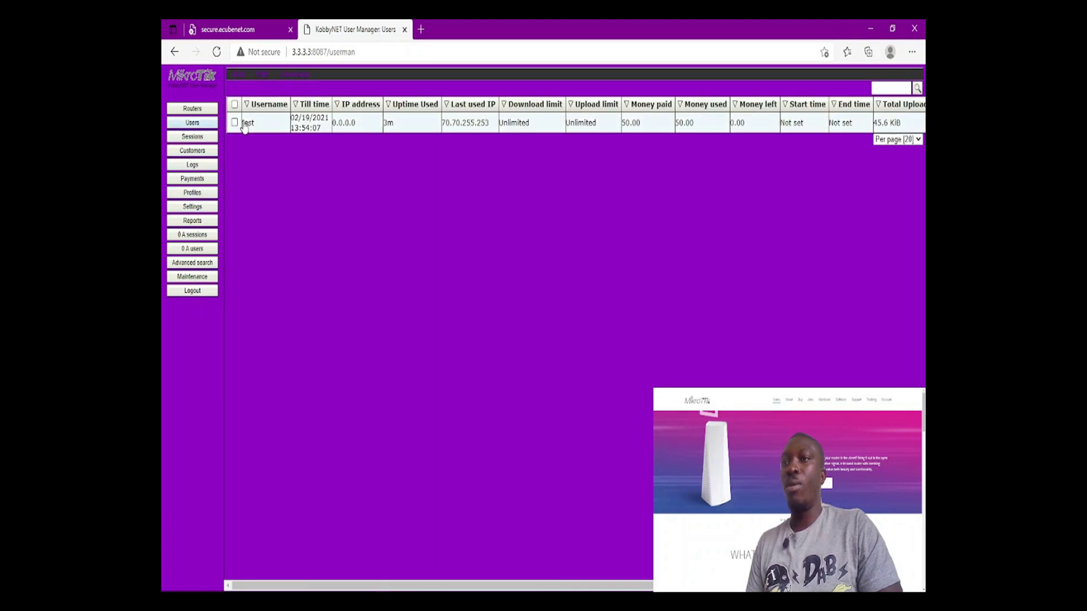
click(239, 91)
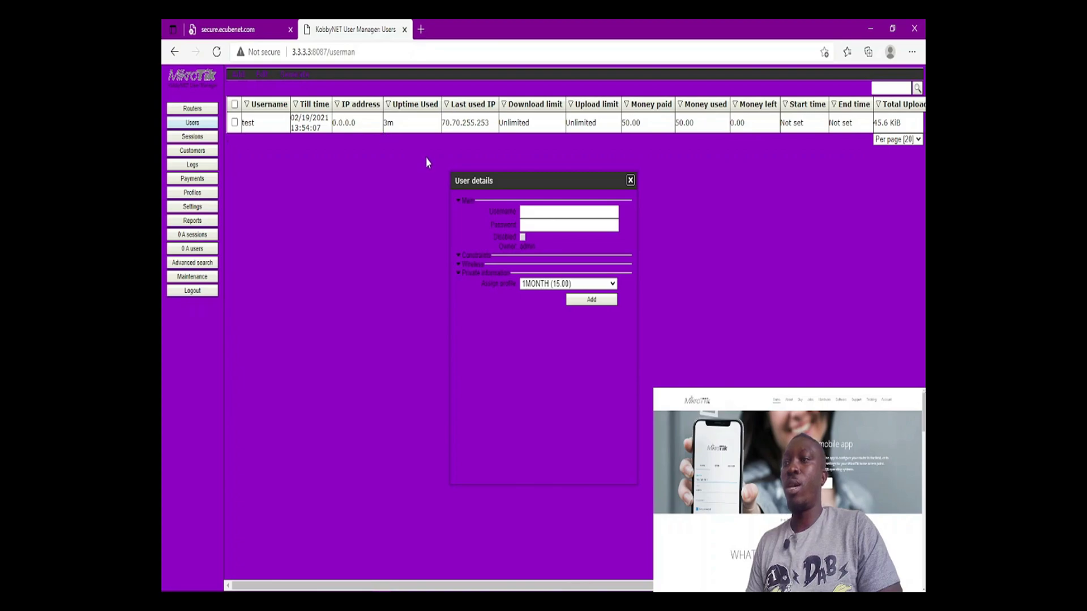
click(563, 215)
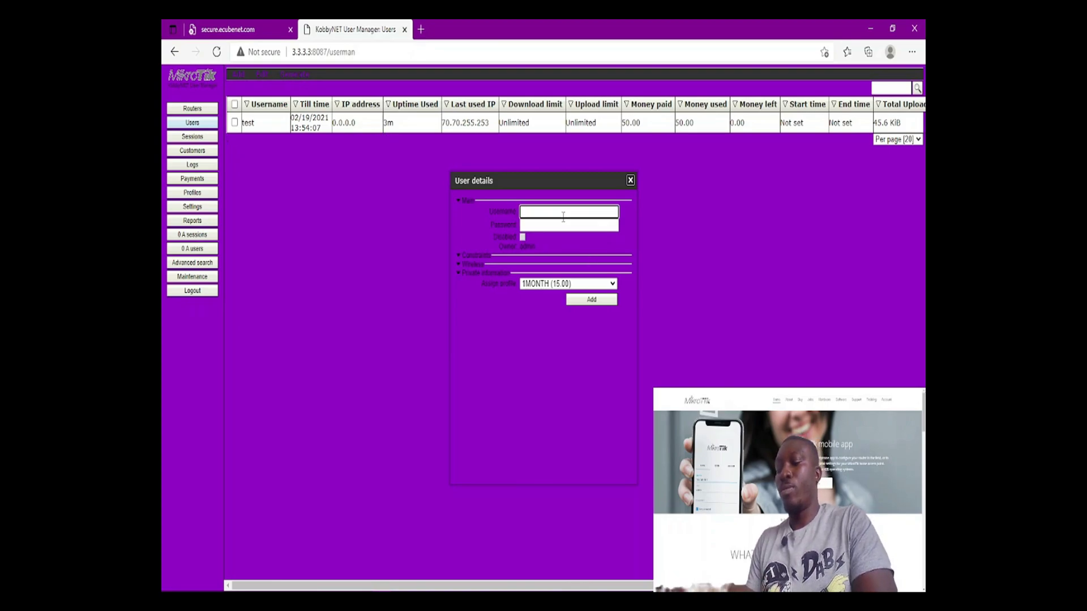
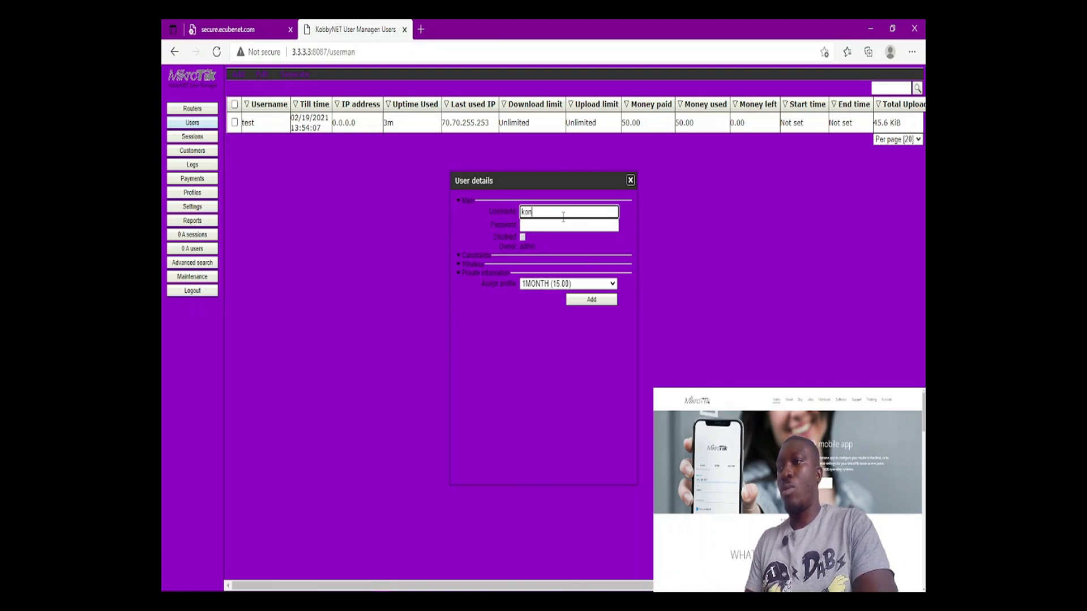
key(Tab)
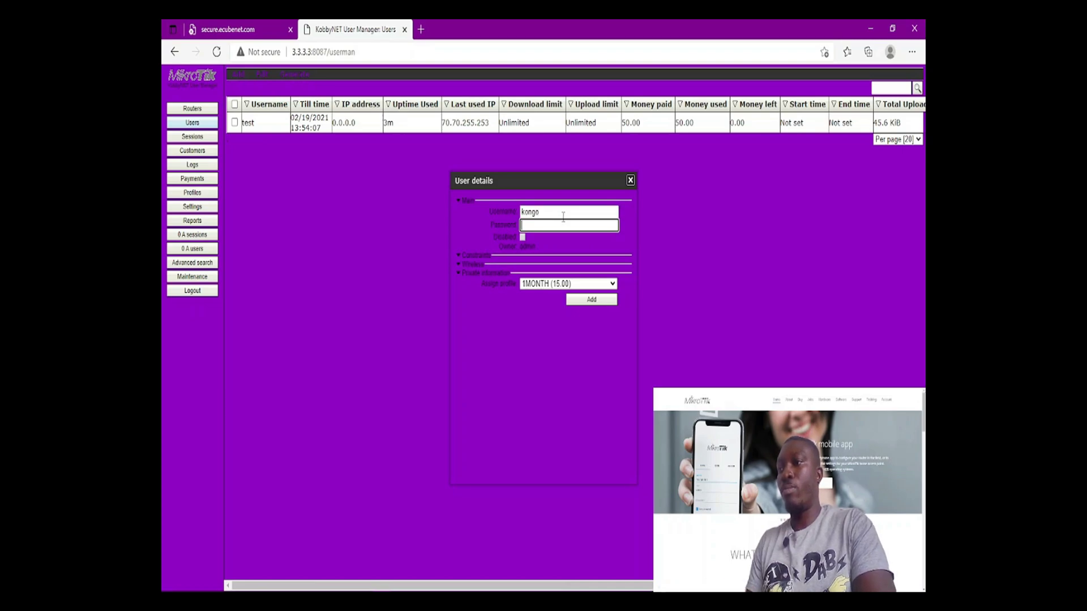
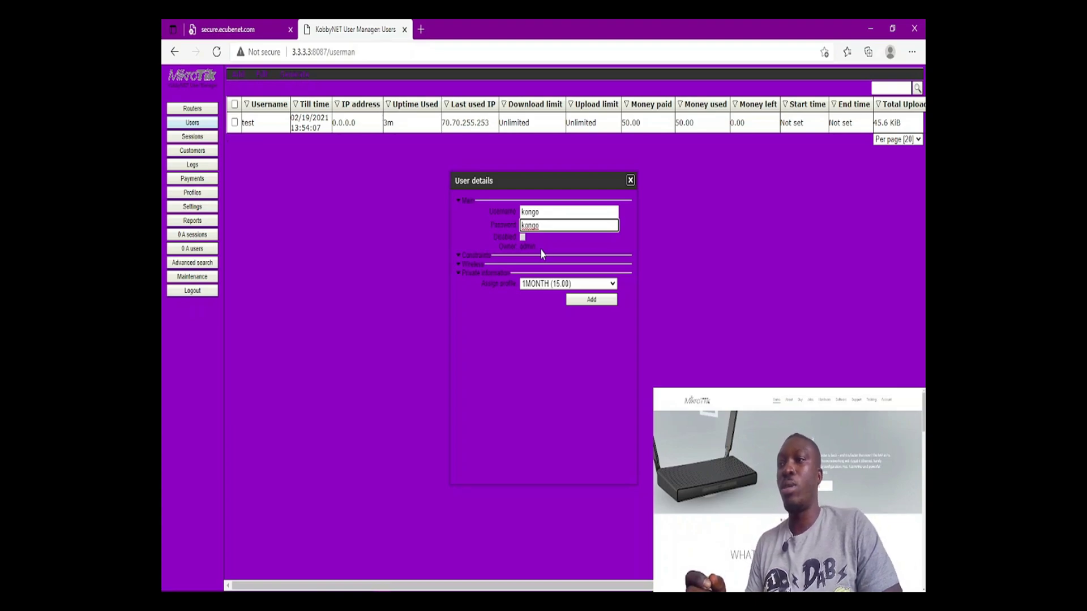
double_click(550, 217)
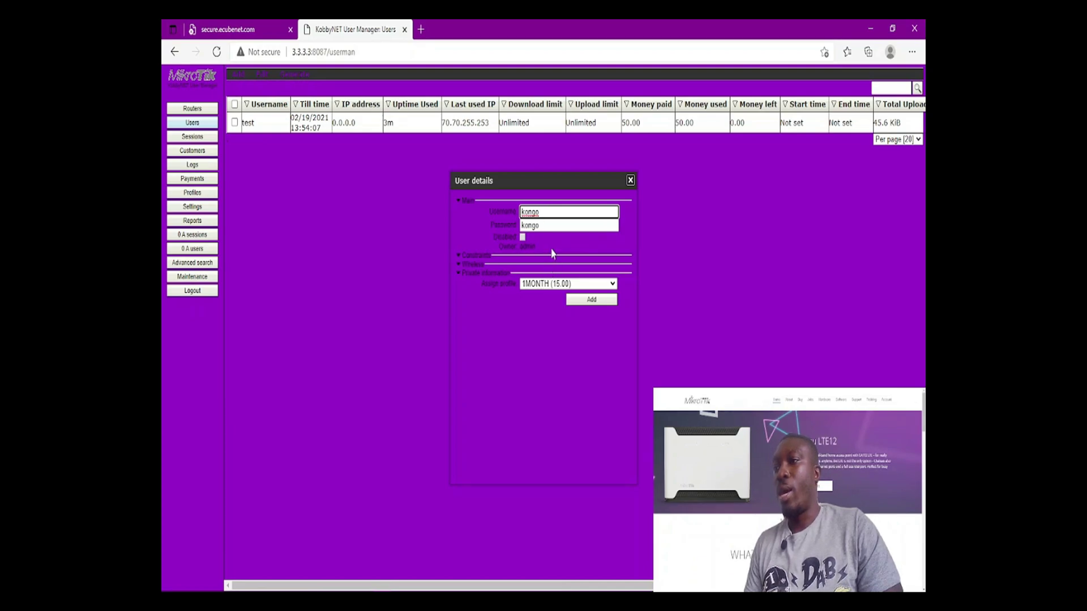
click(614, 286)
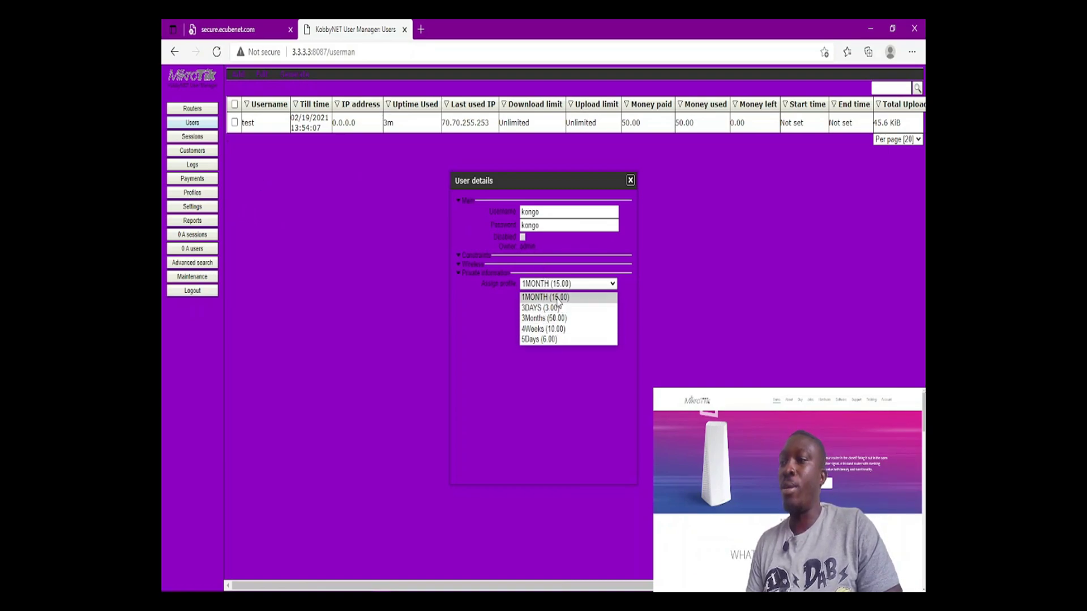
click(566, 300)
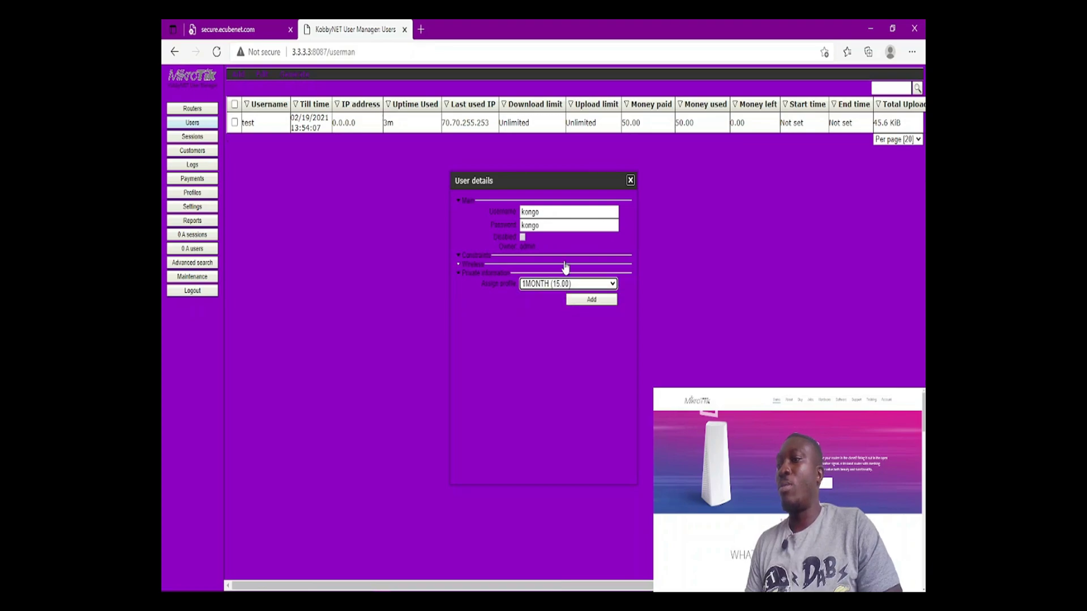
click(593, 301)
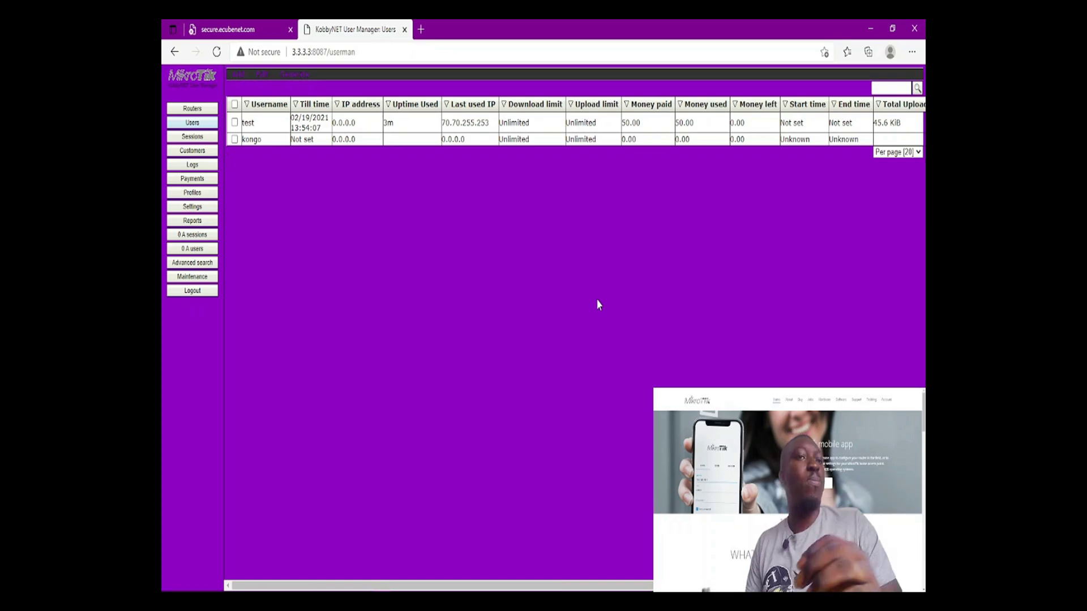
key(alt+Tab)
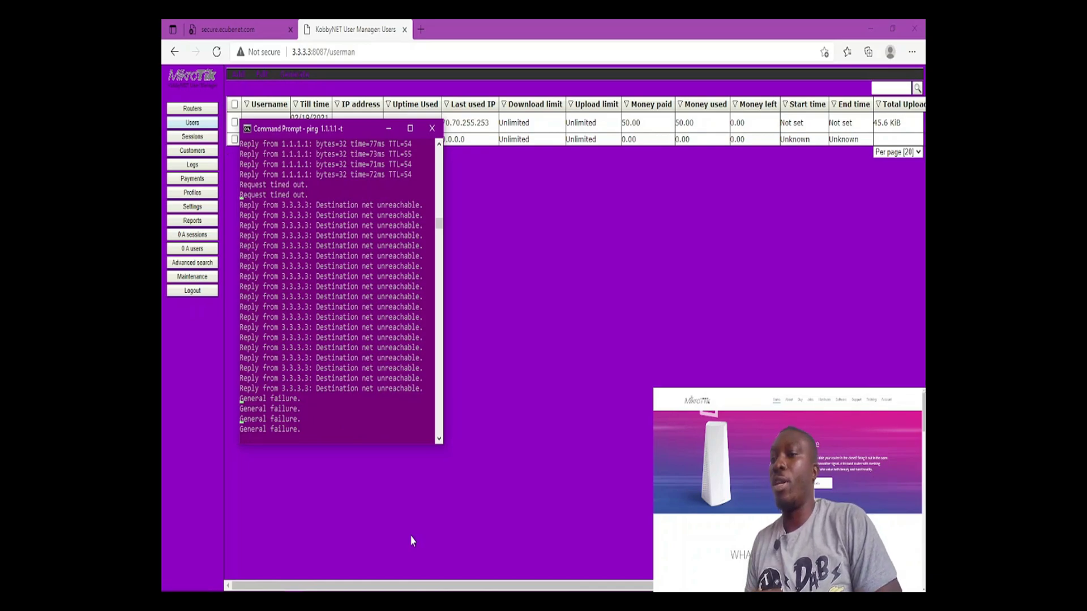
click(626, 199)
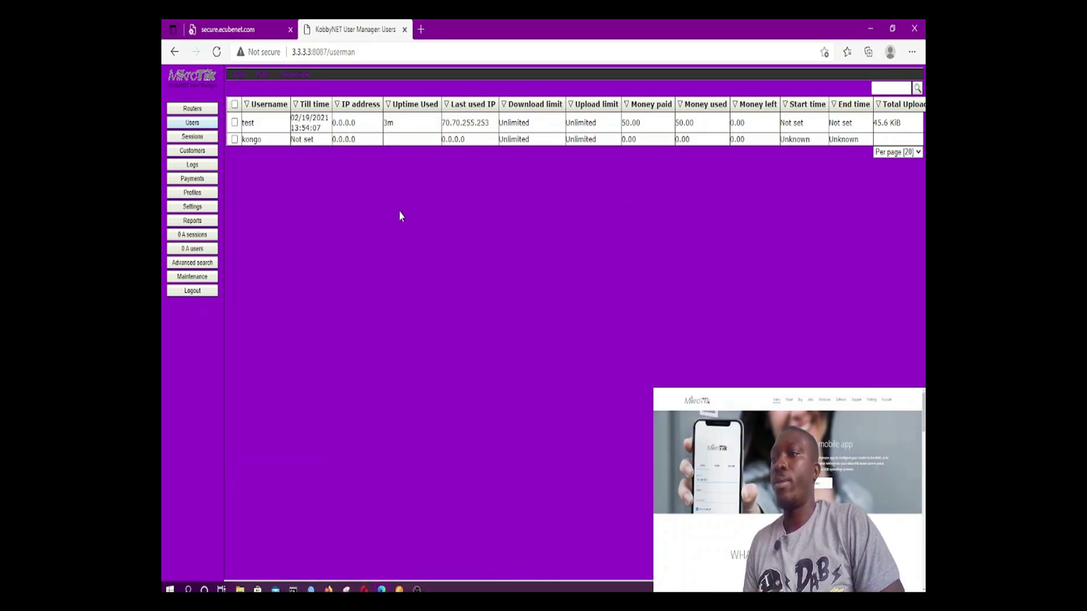
click(247, 31)
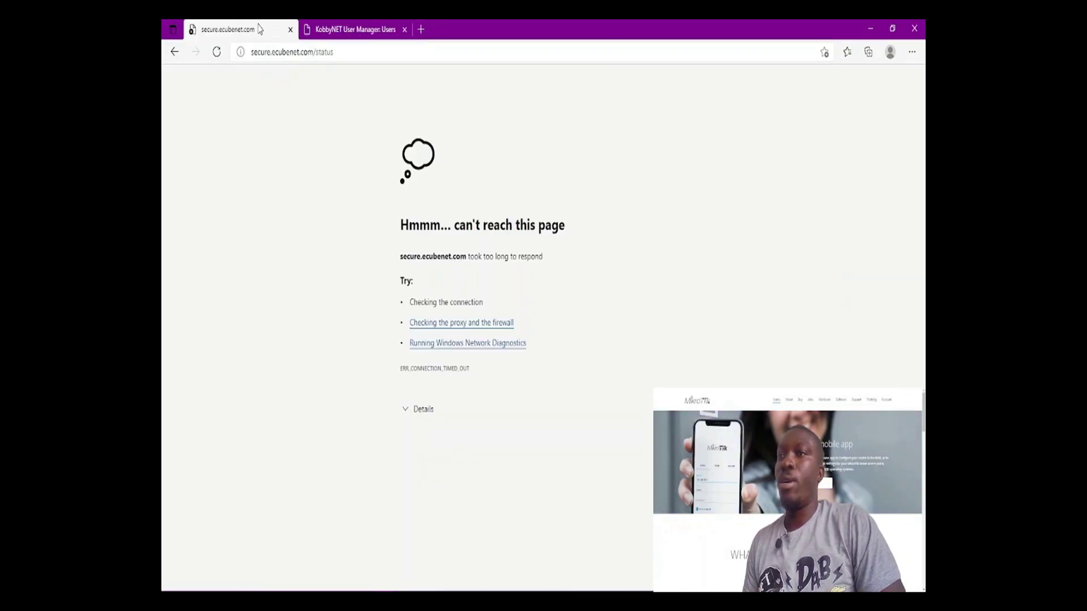
click(368, 32)
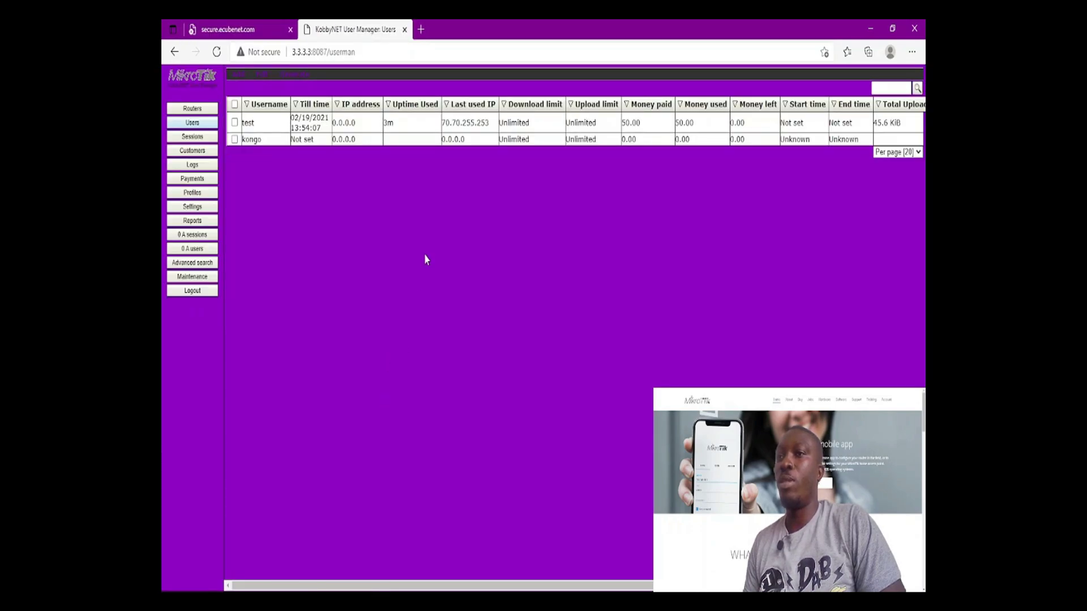